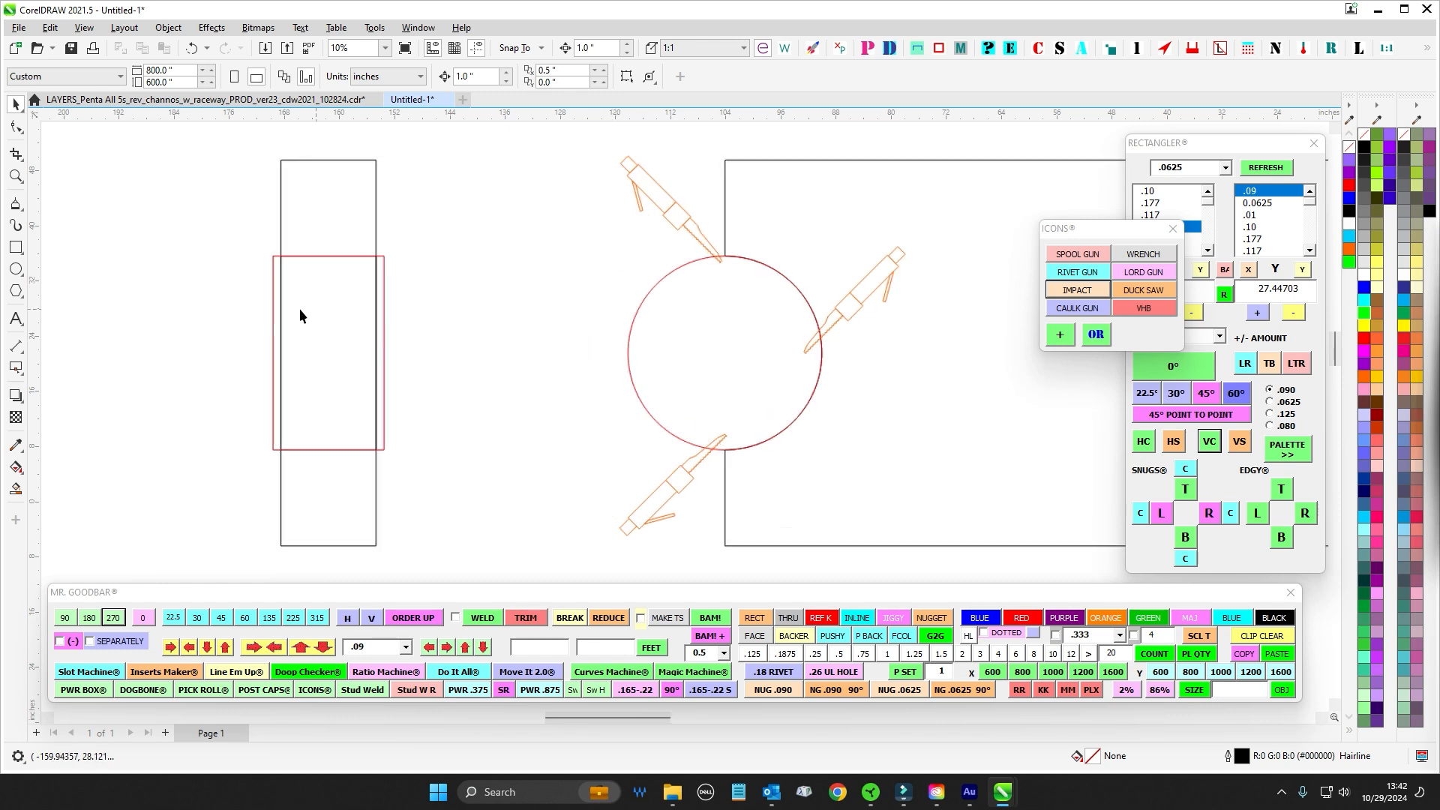
Examine the red rectangle across the tall side-view panel and the neighbouring circle with the saw icons
{"action": "scroll", "coordinate": [300, 311], "scroll_direction": "up", "scroll_amount": 2}
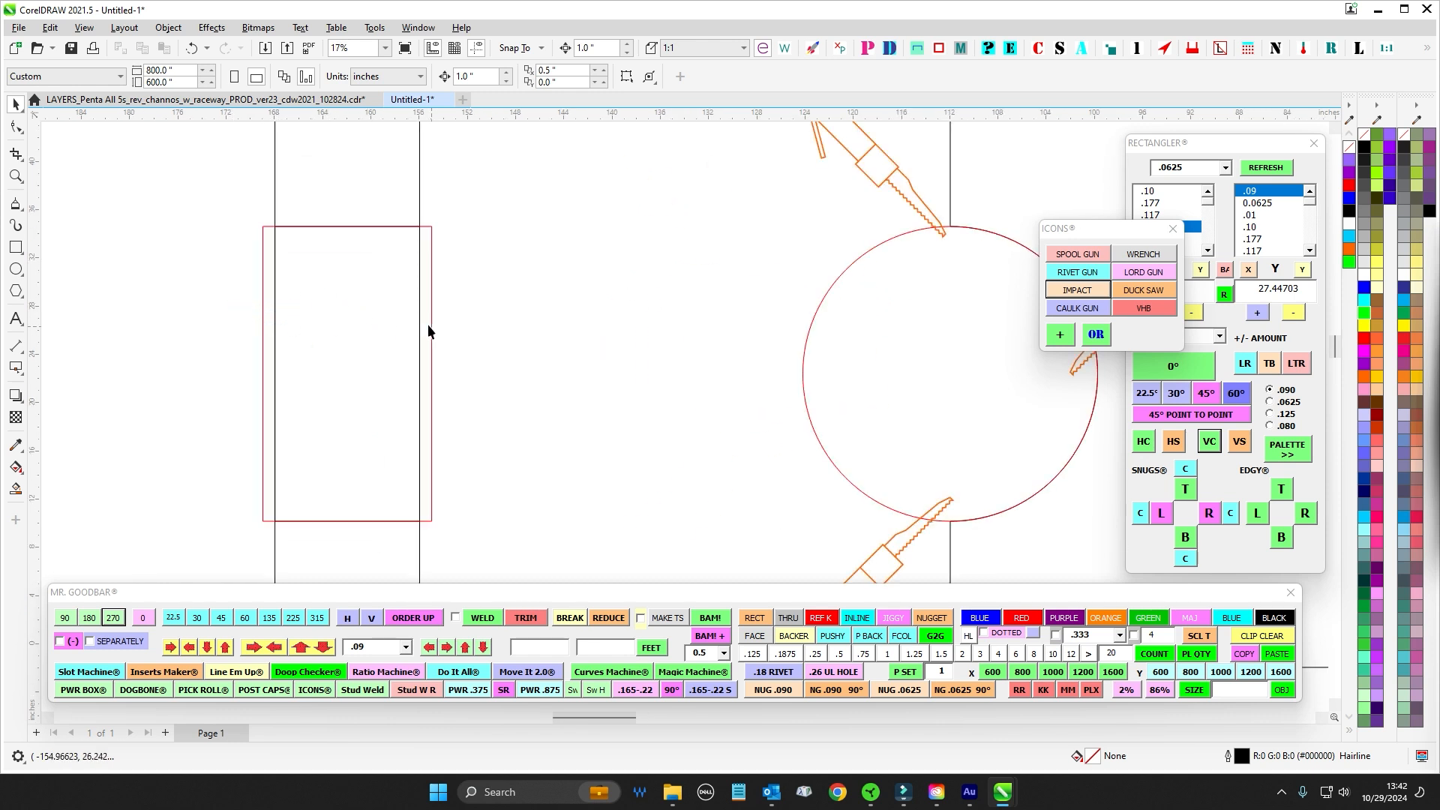
{"action": "scroll", "coordinate": [431, 327], "scroll_direction": "down", "scroll_amount": 2}
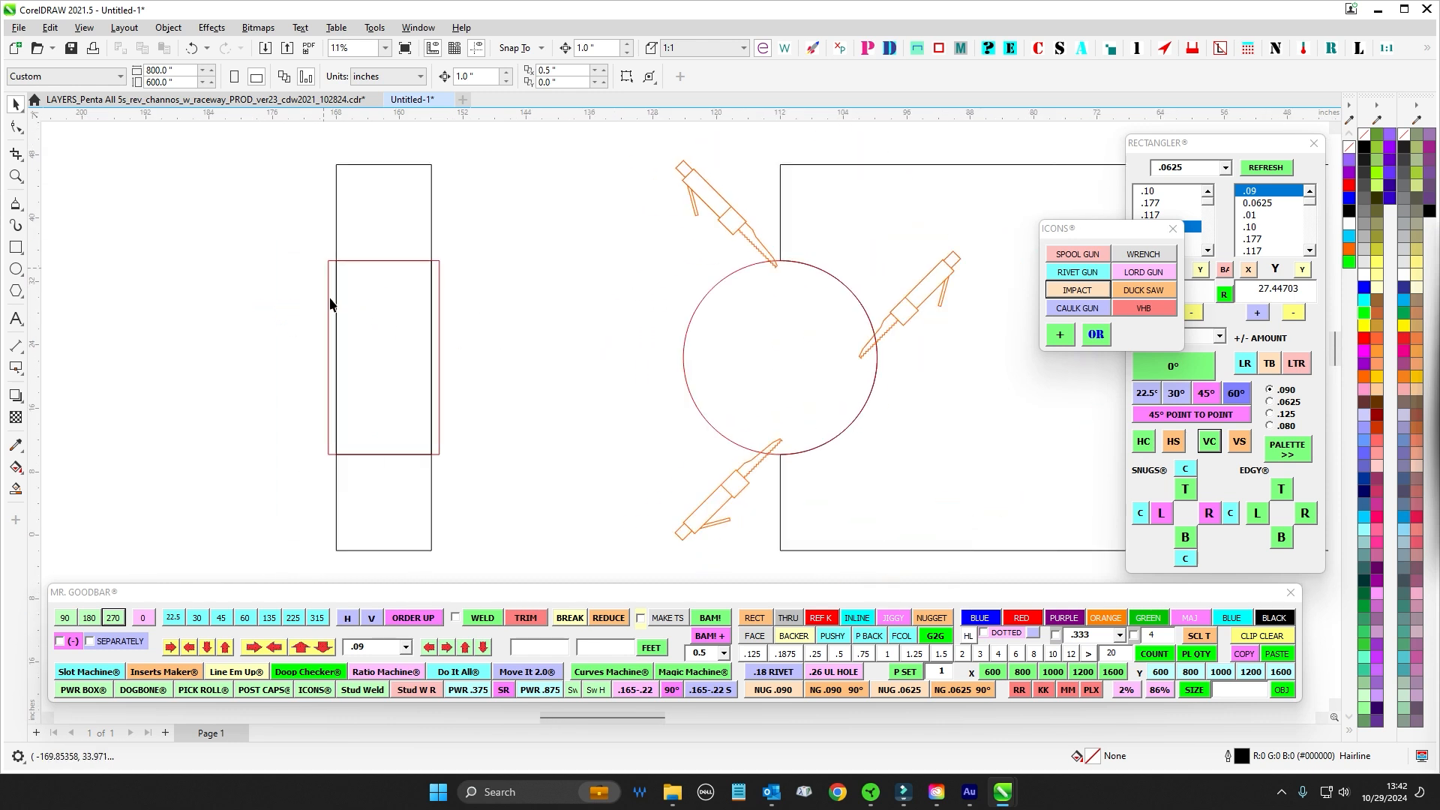
{"action": "left_click", "coordinate": [440, 300]}
{"action": "scroll", "coordinate": [450, 300], "scroll_direction": "down", "scroll_amount": 2}
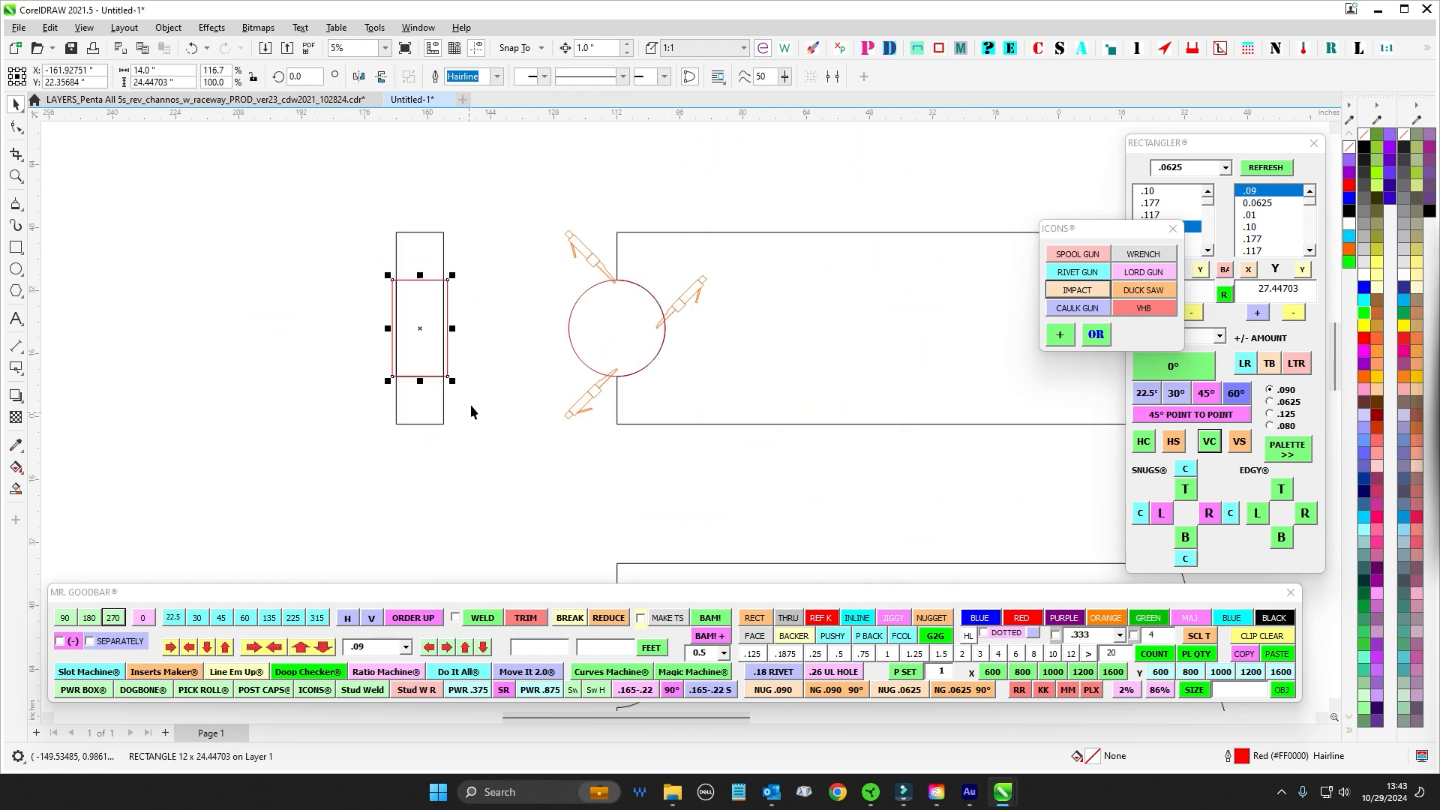
{"action": "left_click", "coordinate": [527, 281]}
{"action": "scroll", "coordinate": [540, 263], "scroll_direction": "up", "scroll_amount": 2}
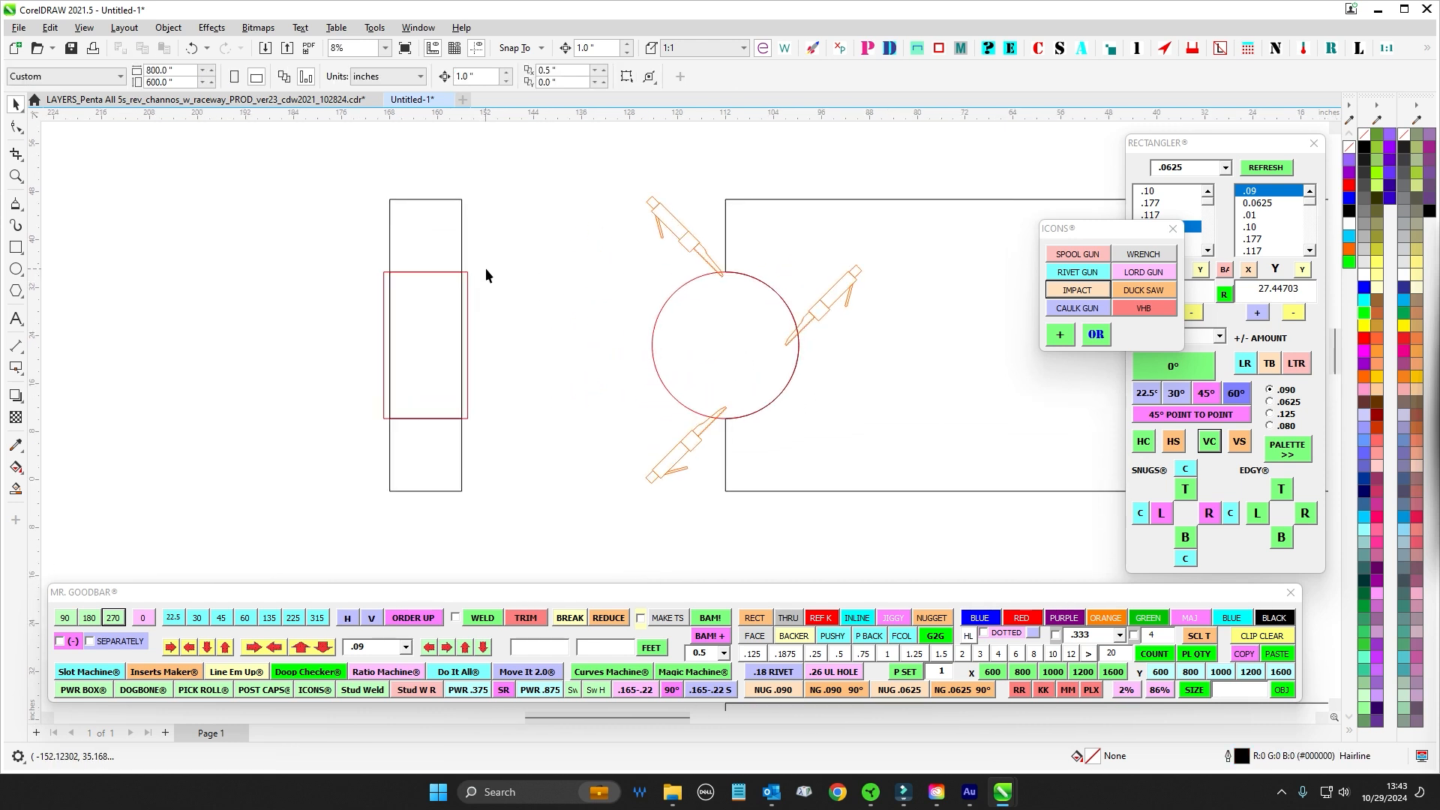
{"action": "left_click_drag", "start_coordinate": [462, 232], "coordinate": [511, 432]}
{"action": "scroll", "coordinate": [509, 333], "scroll_direction": "right", "scroll_amount": 1}
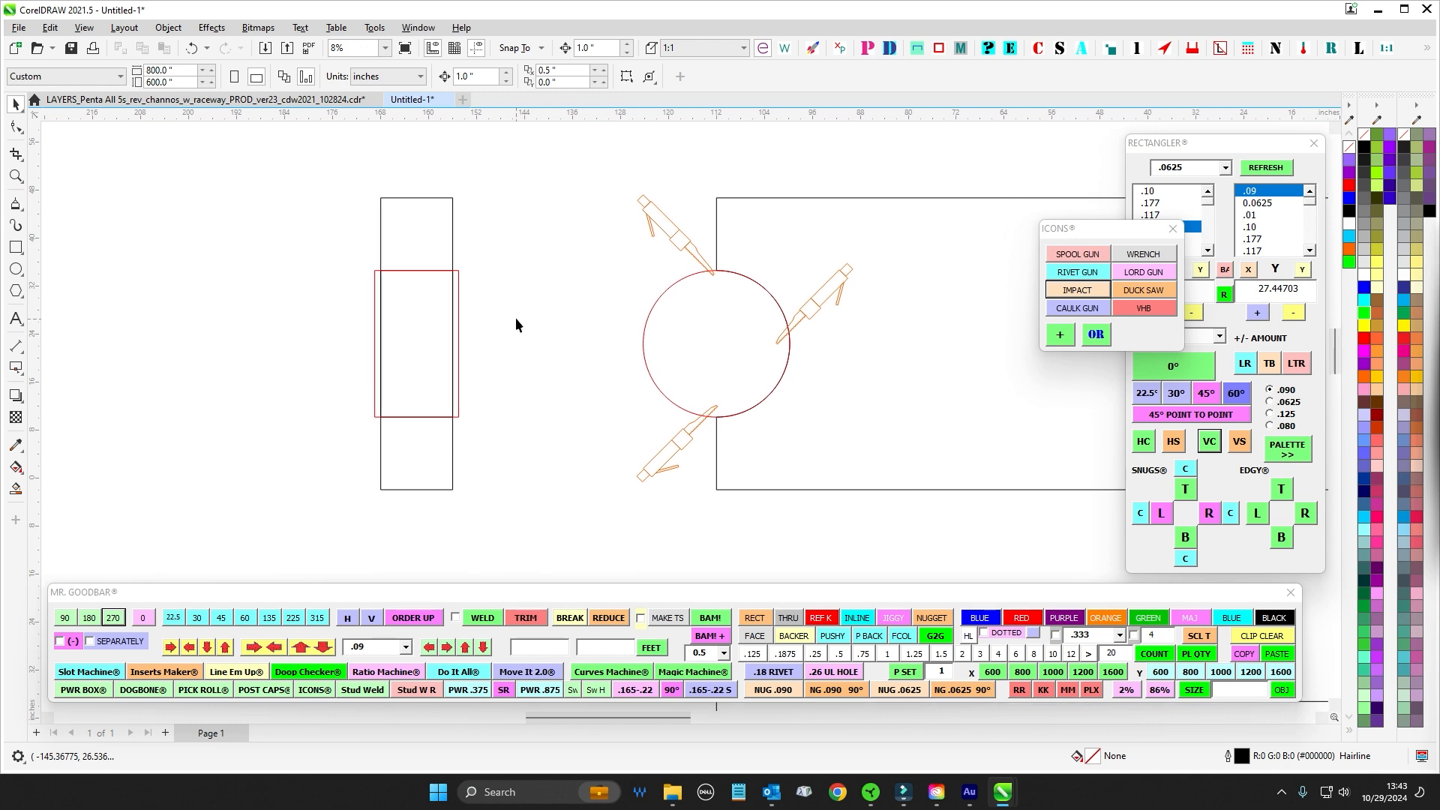
{"action": "scroll", "coordinate": [486, 354], "scroll_direction": "right", "scroll_amount": 4}
{"action": "scroll", "coordinate": [486, 354], "scroll_direction": "down", "scroll_amount": 2}
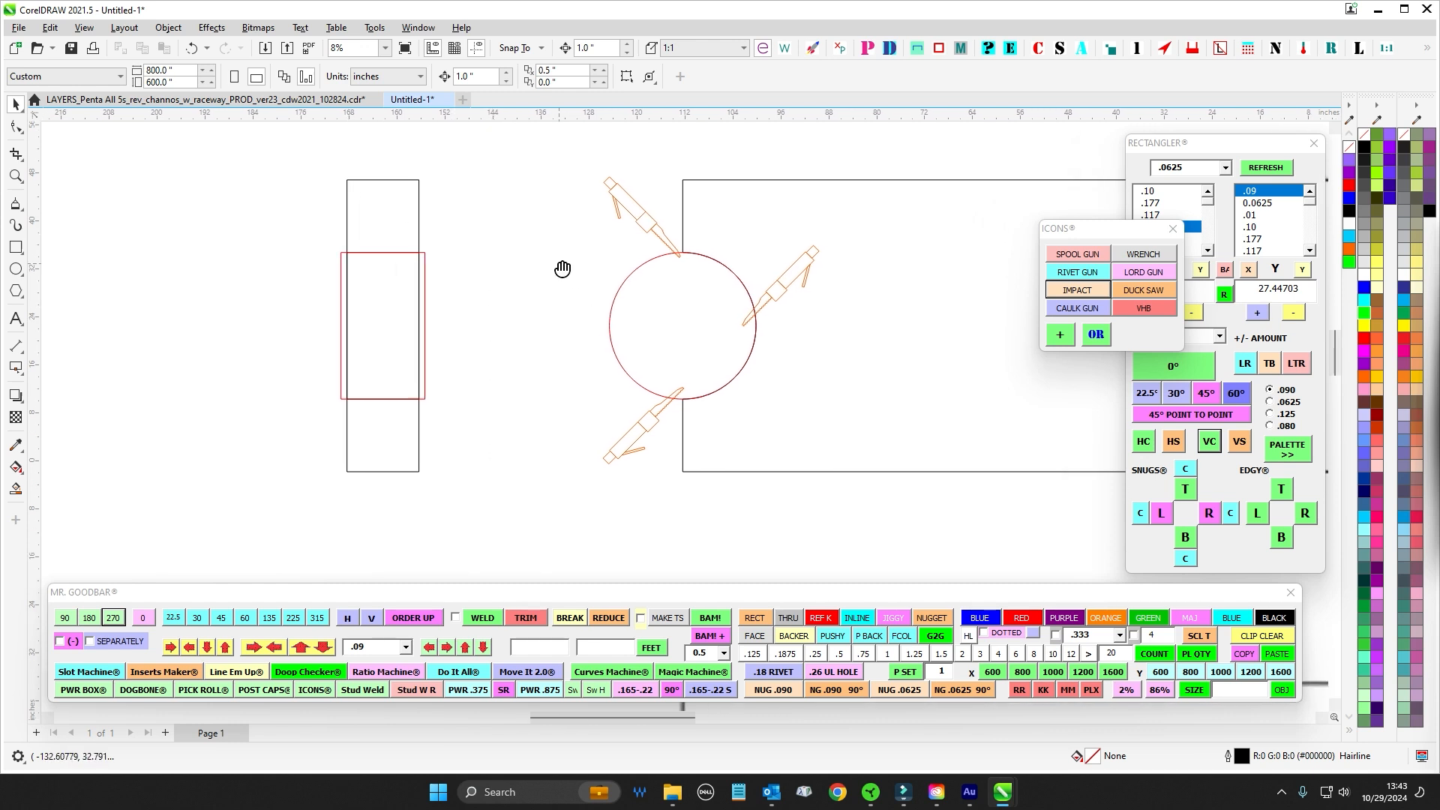
{"action": "scroll", "coordinate": [561, 249], "scroll_direction": "down", "scroll_amount": 3}
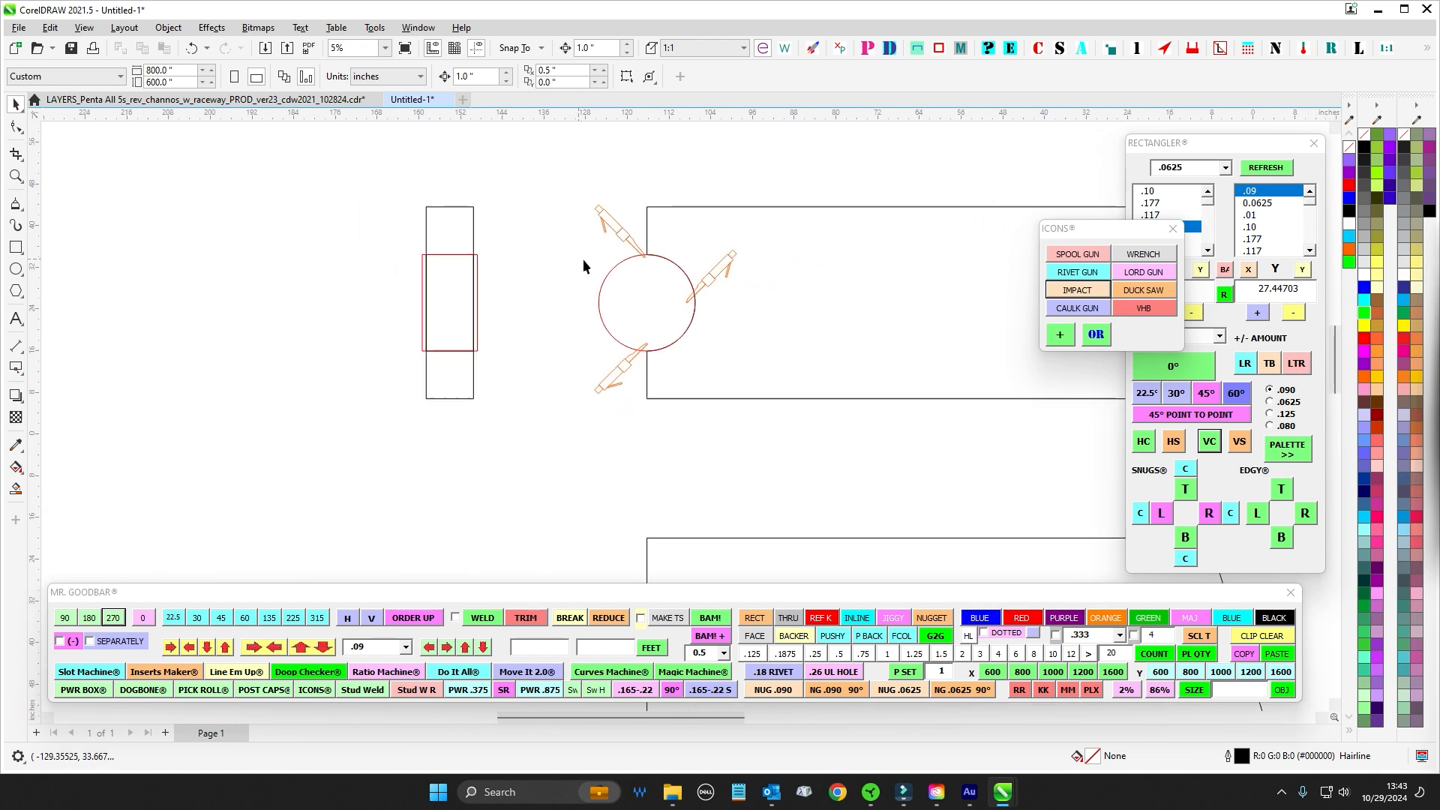
{"action": "scroll", "coordinate": [575, 258], "scroll_direction": "up", "scroll_amount": 4}
{"action": "scroll", "coordinate": [576, 258], "scroll_direction": "right", "scroll_amount": 3}
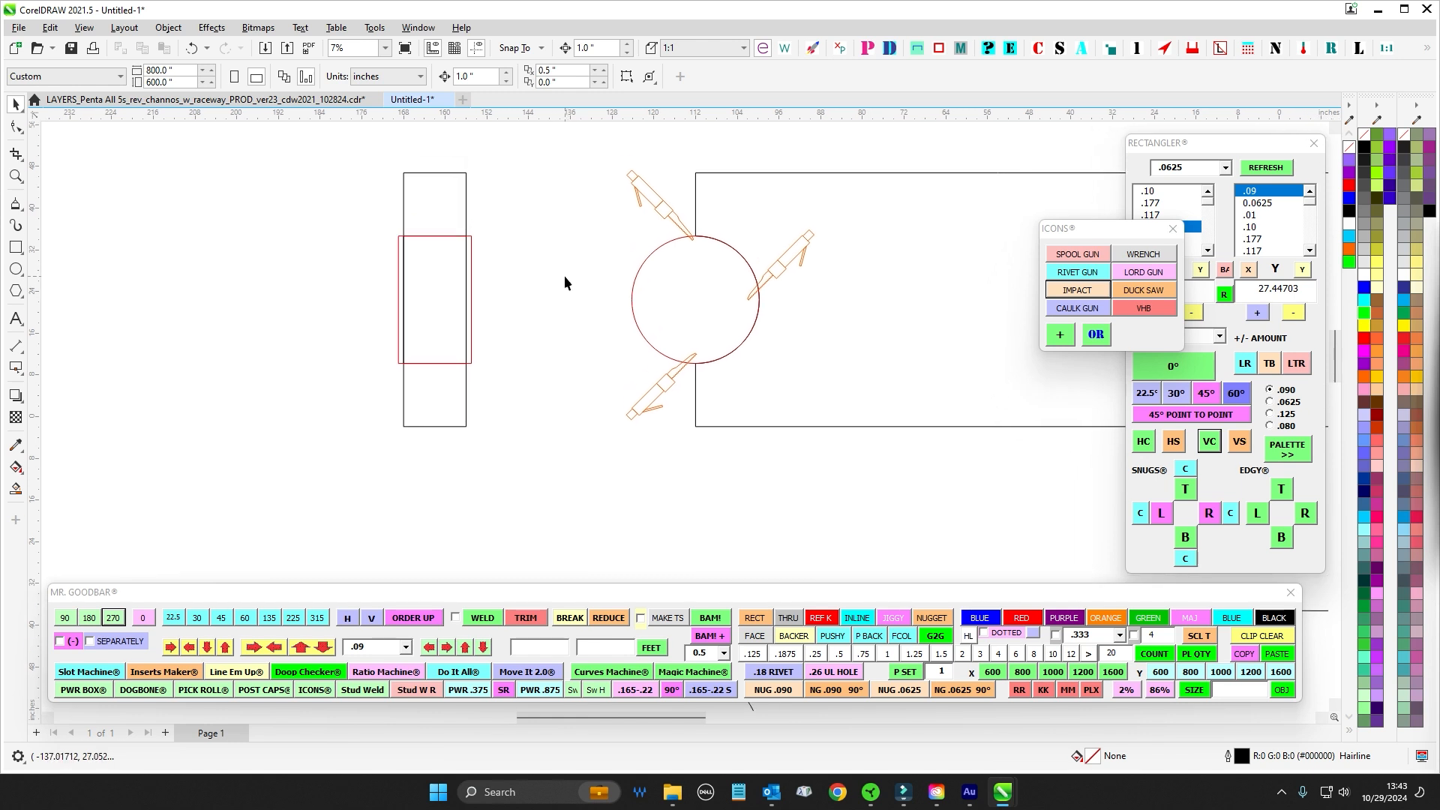
{"action": "scroll", "coordinate": [552, 257], "scroll_direction": "up", "scroll_amount": 2}
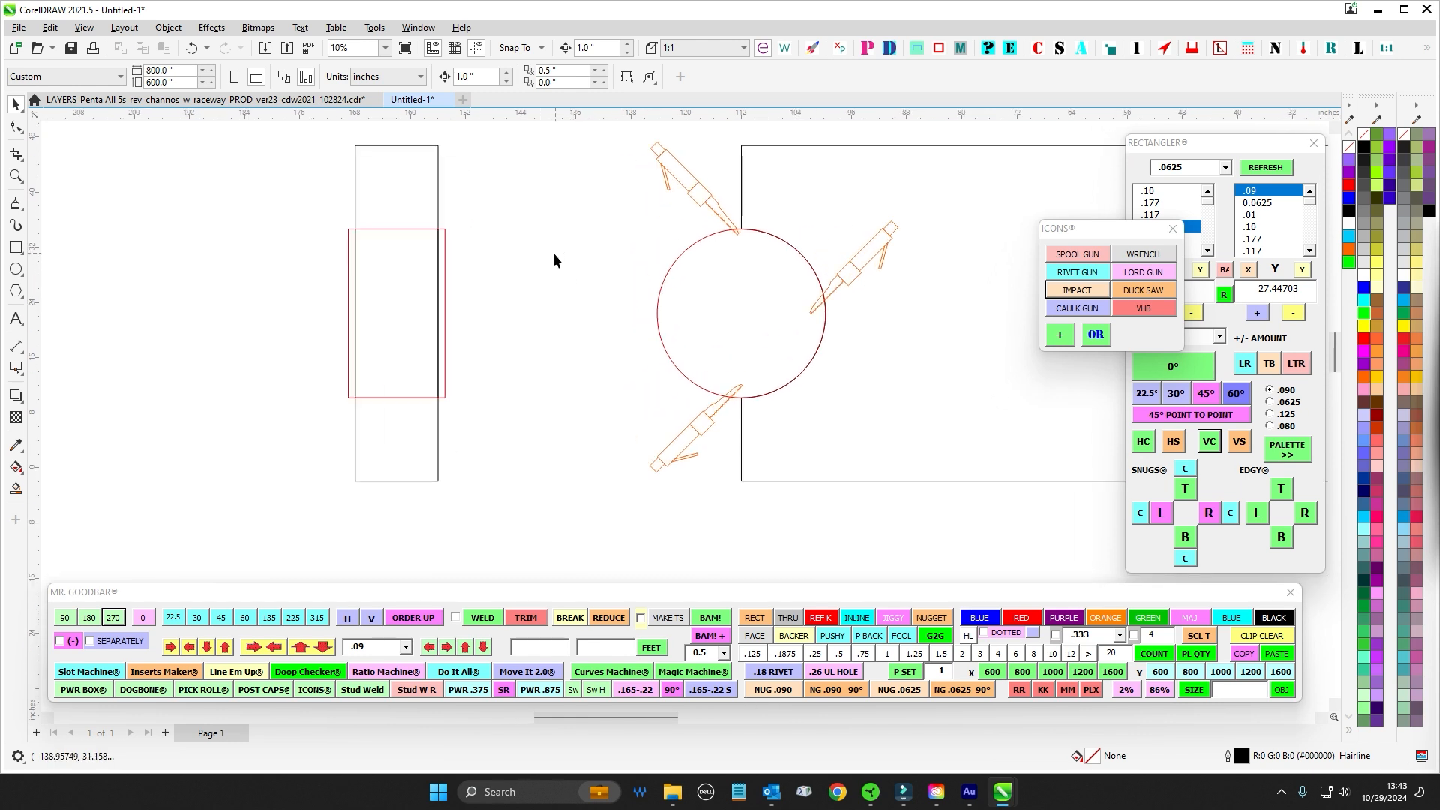
{"action": "left_click_drag", "start_coordinate": [516, 263], "coordinate": [551, 246]}
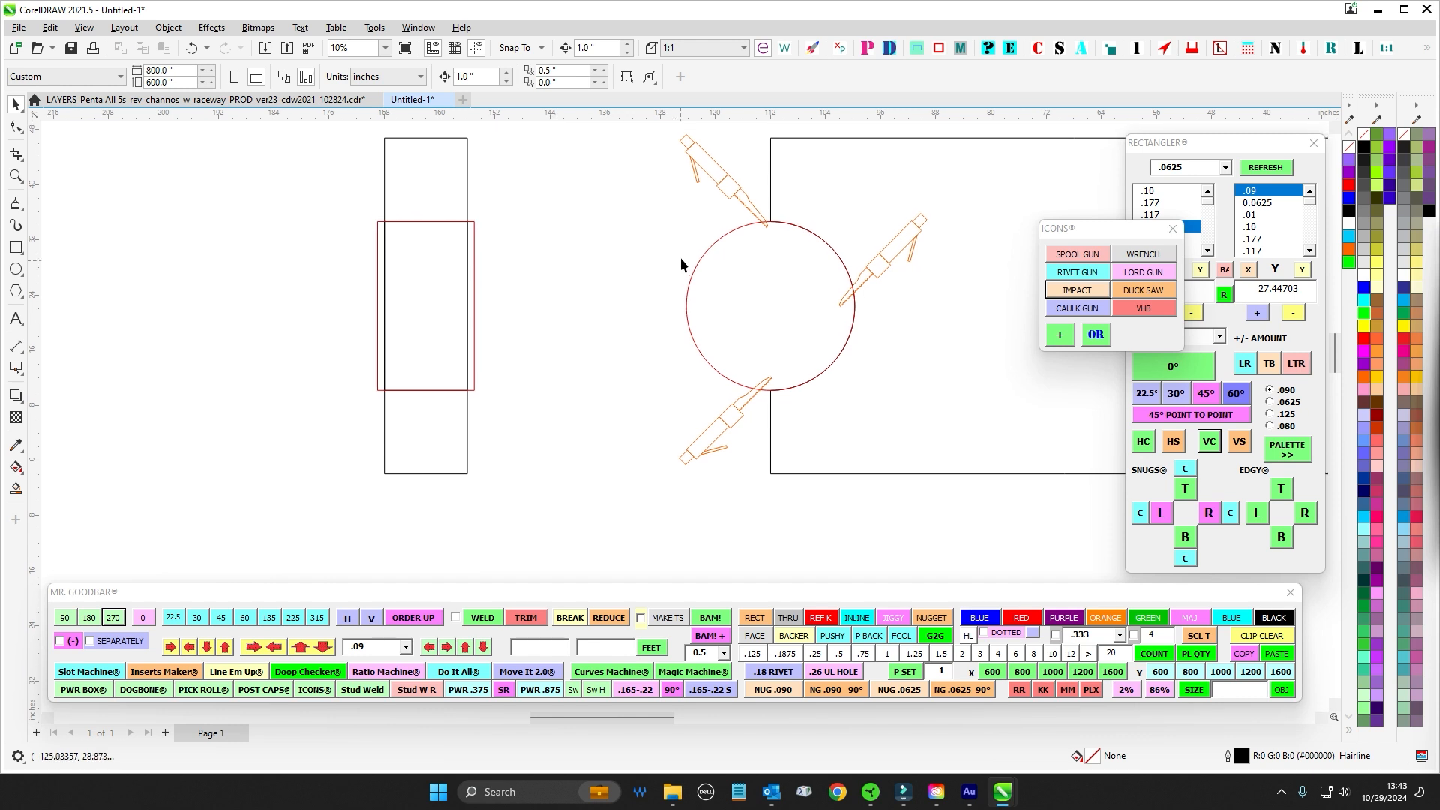
Inspect the red circle where it crosses the large panel's vertical edge and meets the saw tips
{"action": "left_click", "coordinate": [705, 250]}
{"action": "scroll", "coordinate": [750, 240], "scroll_direction": "up", "scroll_amount": 3}
{"action": "scroll", "coordinate": [750, 210], "scroll_direction": "down", "scroll_amount": 4}
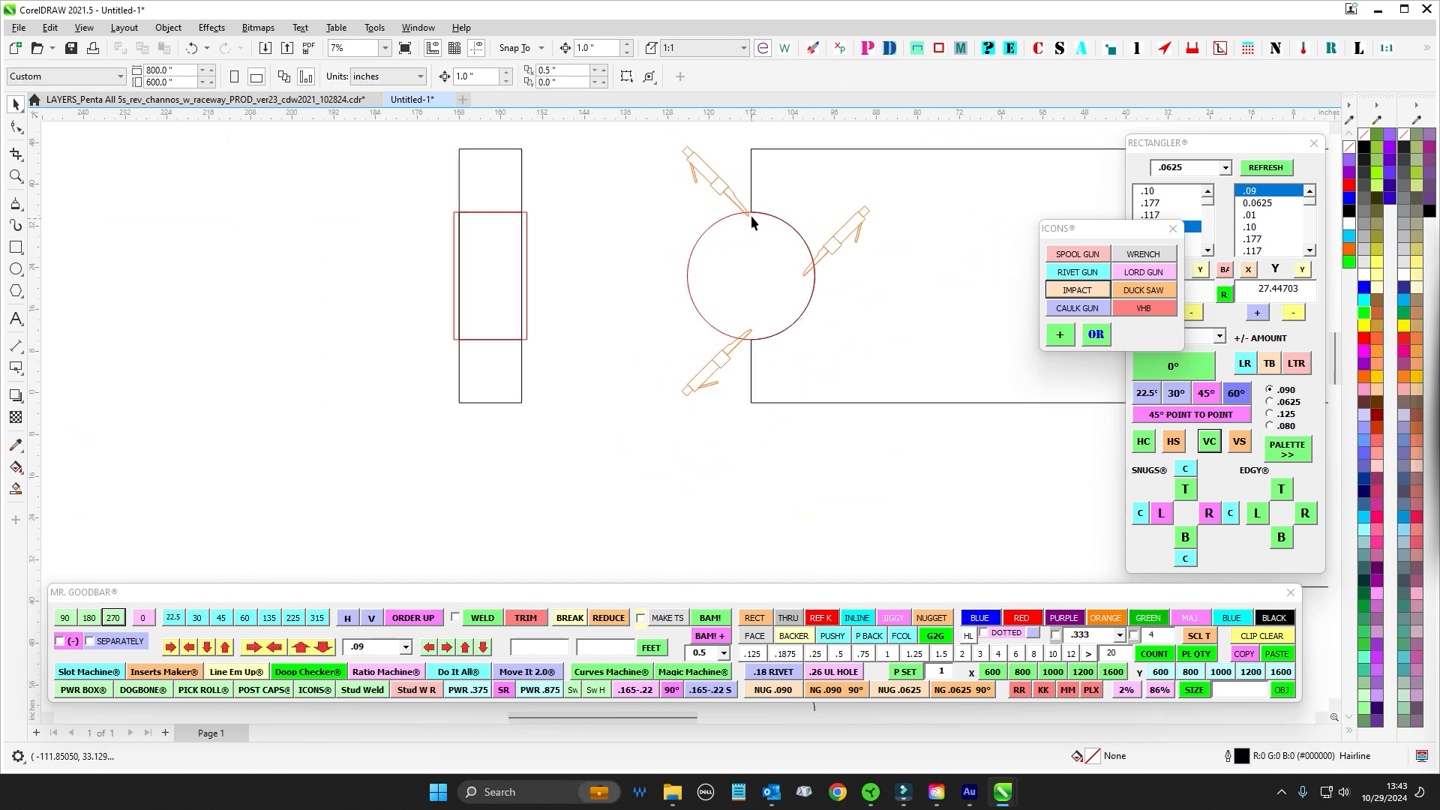
{"action": "key", "text": "Escape"}
{"action": "scroll", "coordinate": [750, 212], "scroll_direction": "up", "scroll_amount": 2}
{"action": "left_click", "coordinate": [751, 212]}
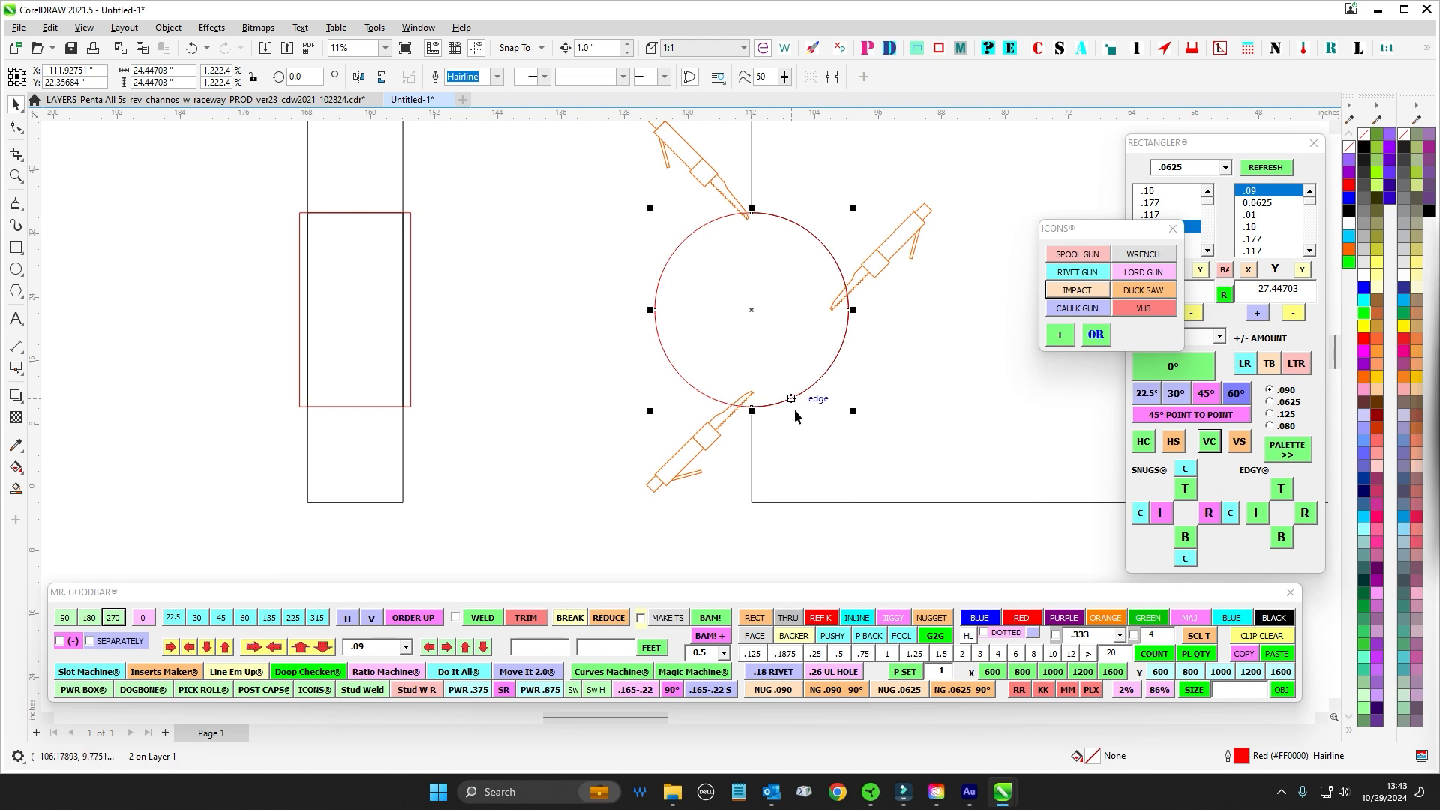
{"action": "mouse_move", "coordinate": [747, 214]}
{"action": "left_mouse_down"}
{"action": "mouse_move", "coordinate": [734, 278]}
{"action": "mouse_move", "coordinate": [709, 258]}
{"action": "left_mouse_up"}
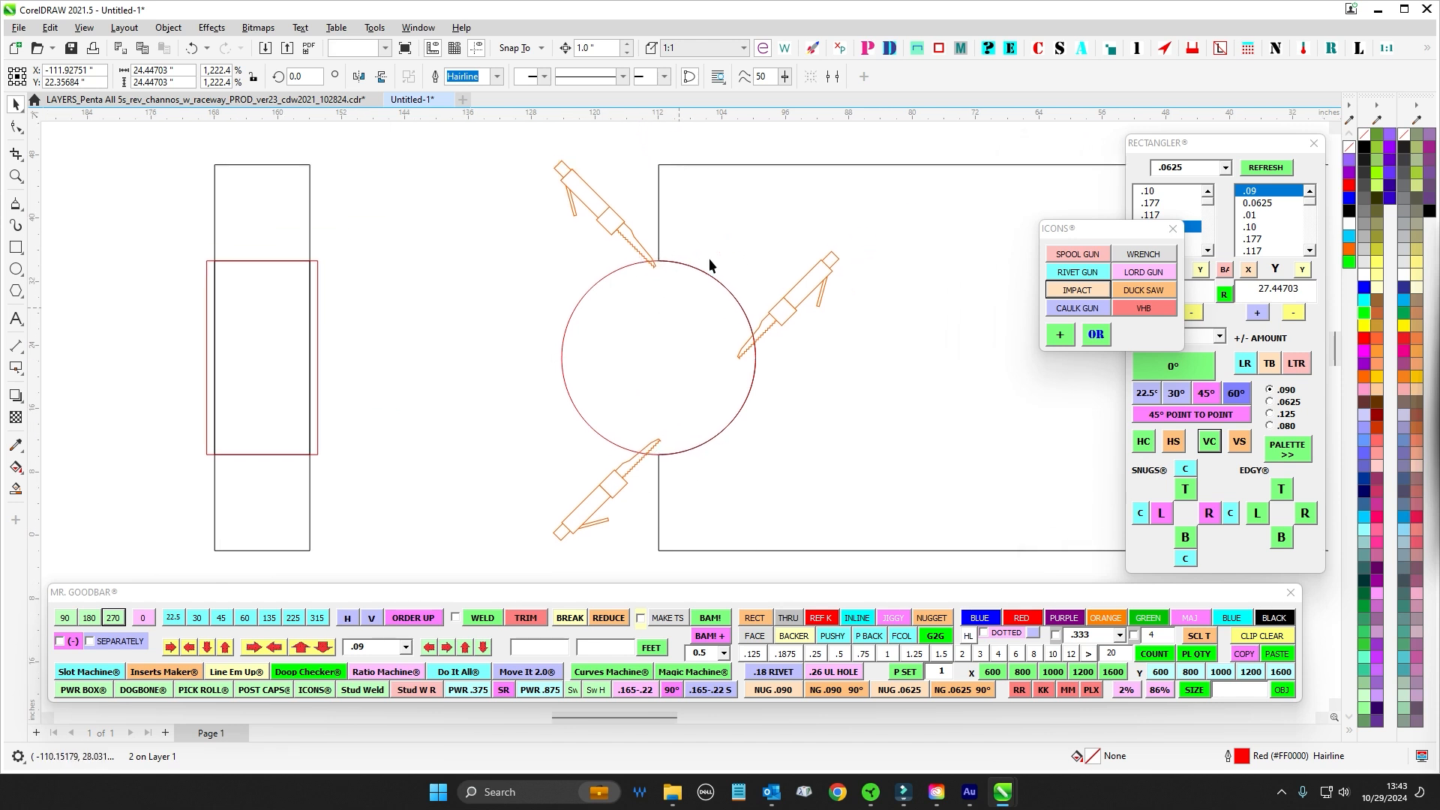
{"action": "left_click", "coordinate": [708, 258]}
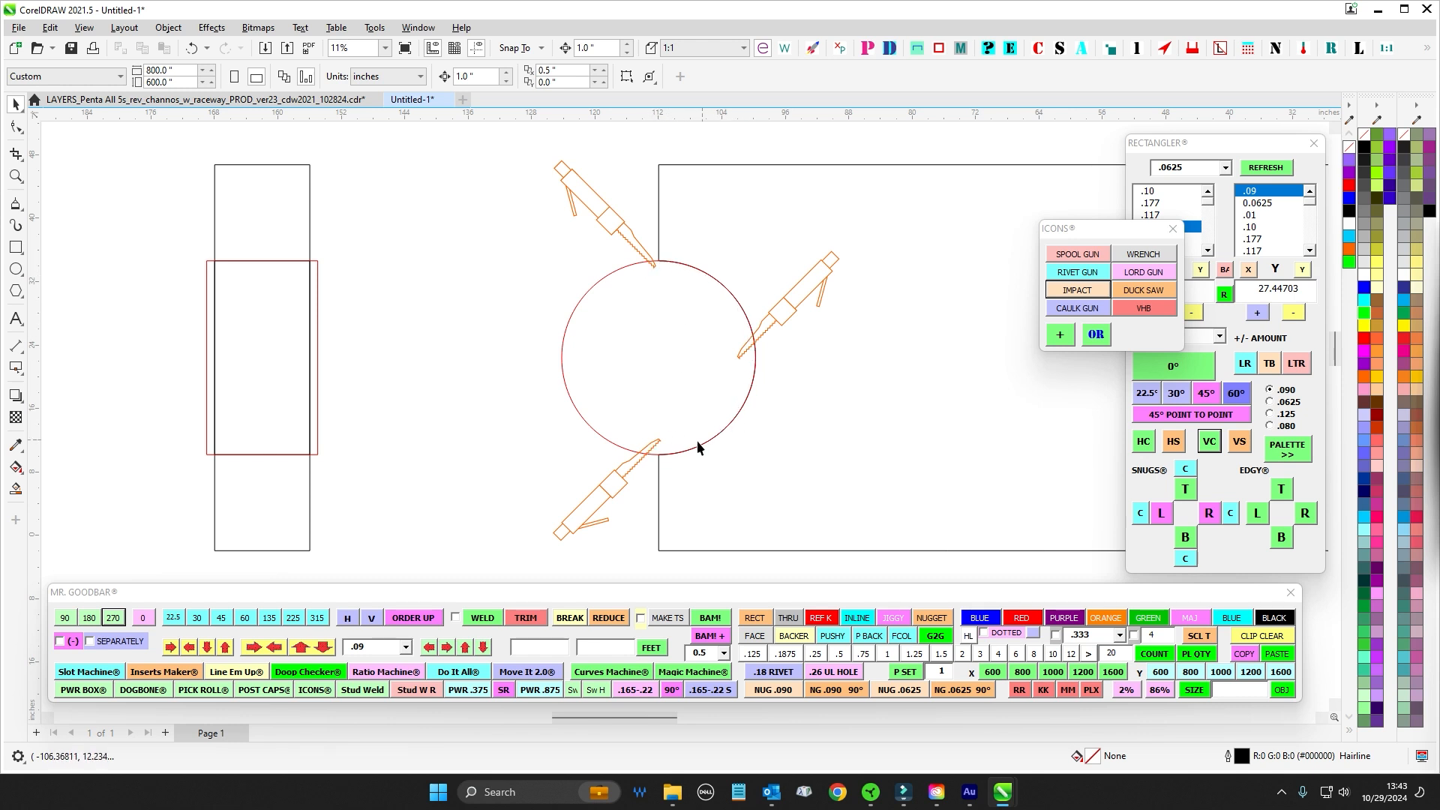
{"action": "scroll", "coordinate": [659, 259], "scroll_direction": "up", "scroll_amount": 2}
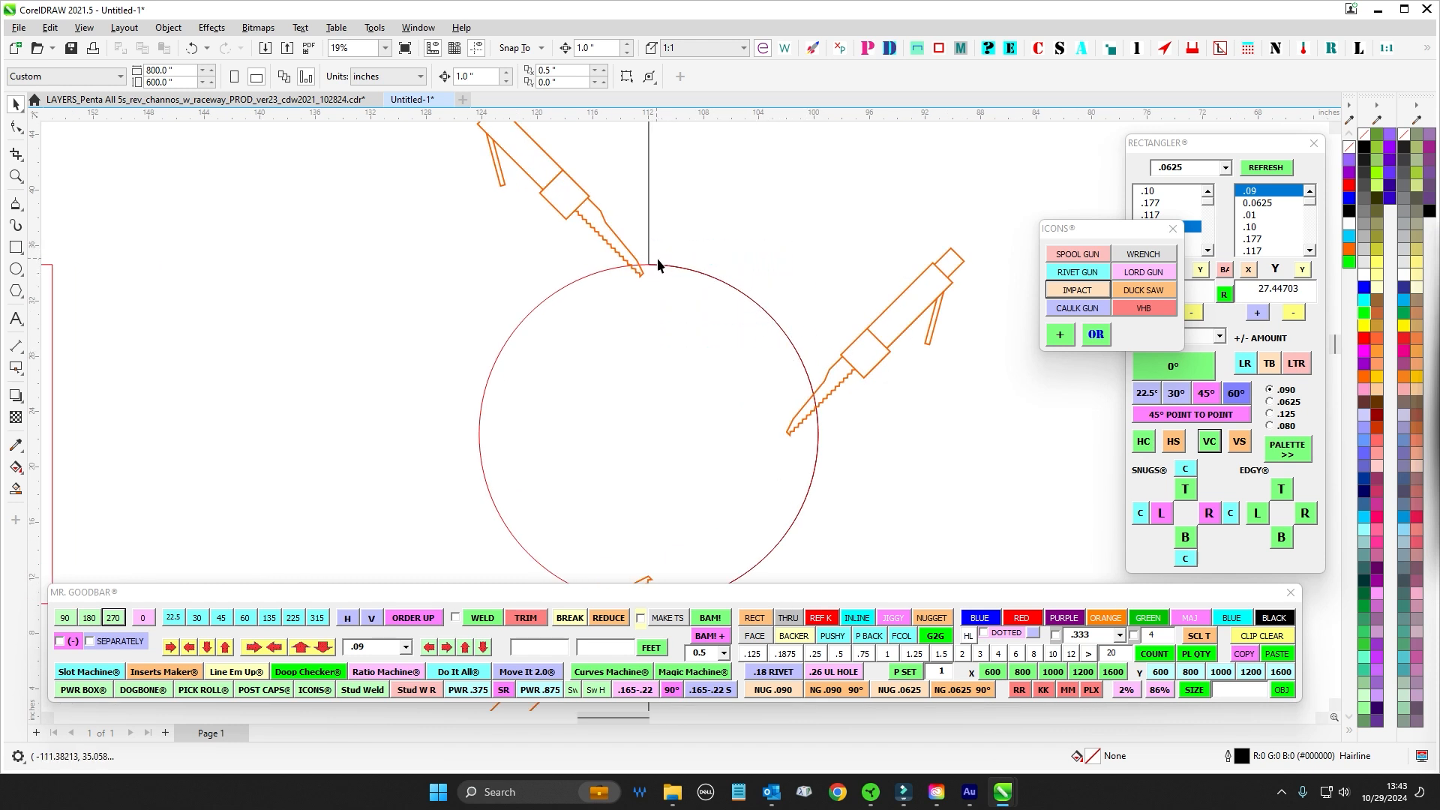
{"action": "scroll", "coordinate": [670, 260], "scroll_direction": "down", "scroll_amount": 1}
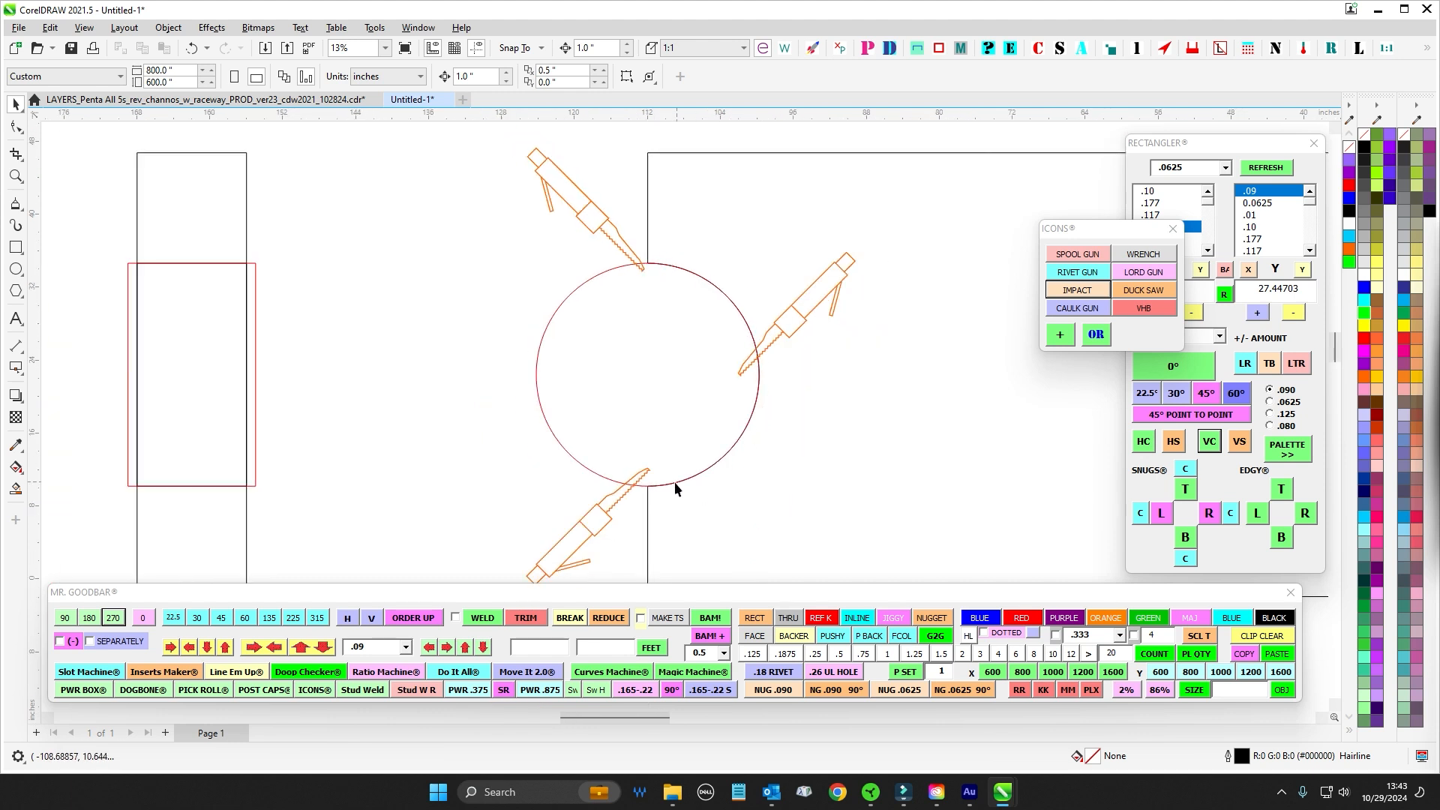
Examine the middle drawing of the large panel with the semicircular notch cut into its vertical edge
{"action": "scroll", "coordinate": [683, 289], "scroll_direction": "down", "scroll_amount": 5}
{"action": "scroll", "coordinate": [634, 487], "scroll_direction": "up", "scroll_amount": 1}
{"action": "left_click_drag", "start_coordinate": [635, 480], "coordinate": [594, 372]}
{"action": "scroll", "coordinate": [660, 376], "scroll_direction": "up", "scroll_amount": 2}
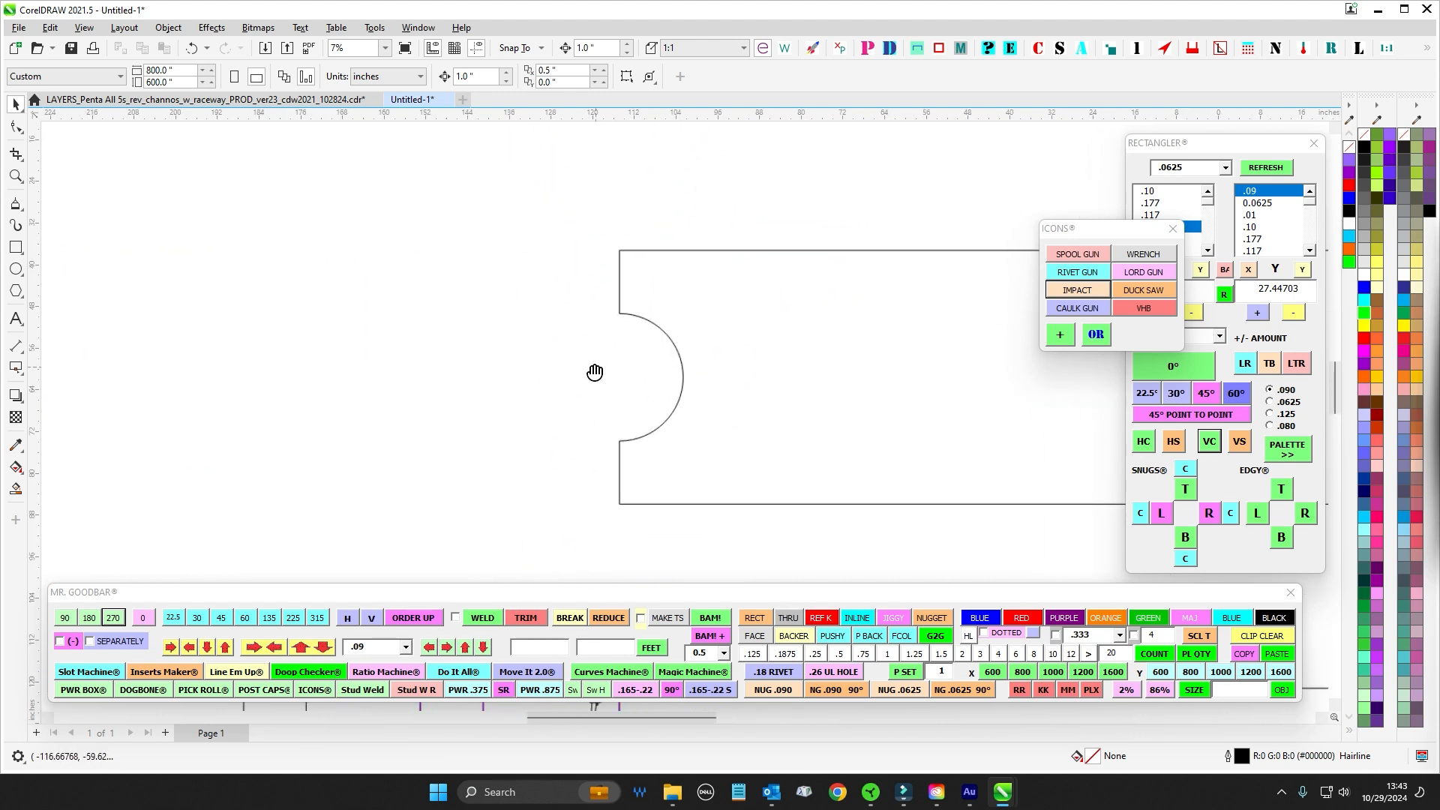
{"action": "scroll", "coordinate": [587, 330], "scroll_direction": "up", "scroll_amount": 1}
{"action": "scroll", "coordinate": [591, 363], "scroll_direction": "down", "scroll_amount": 2}
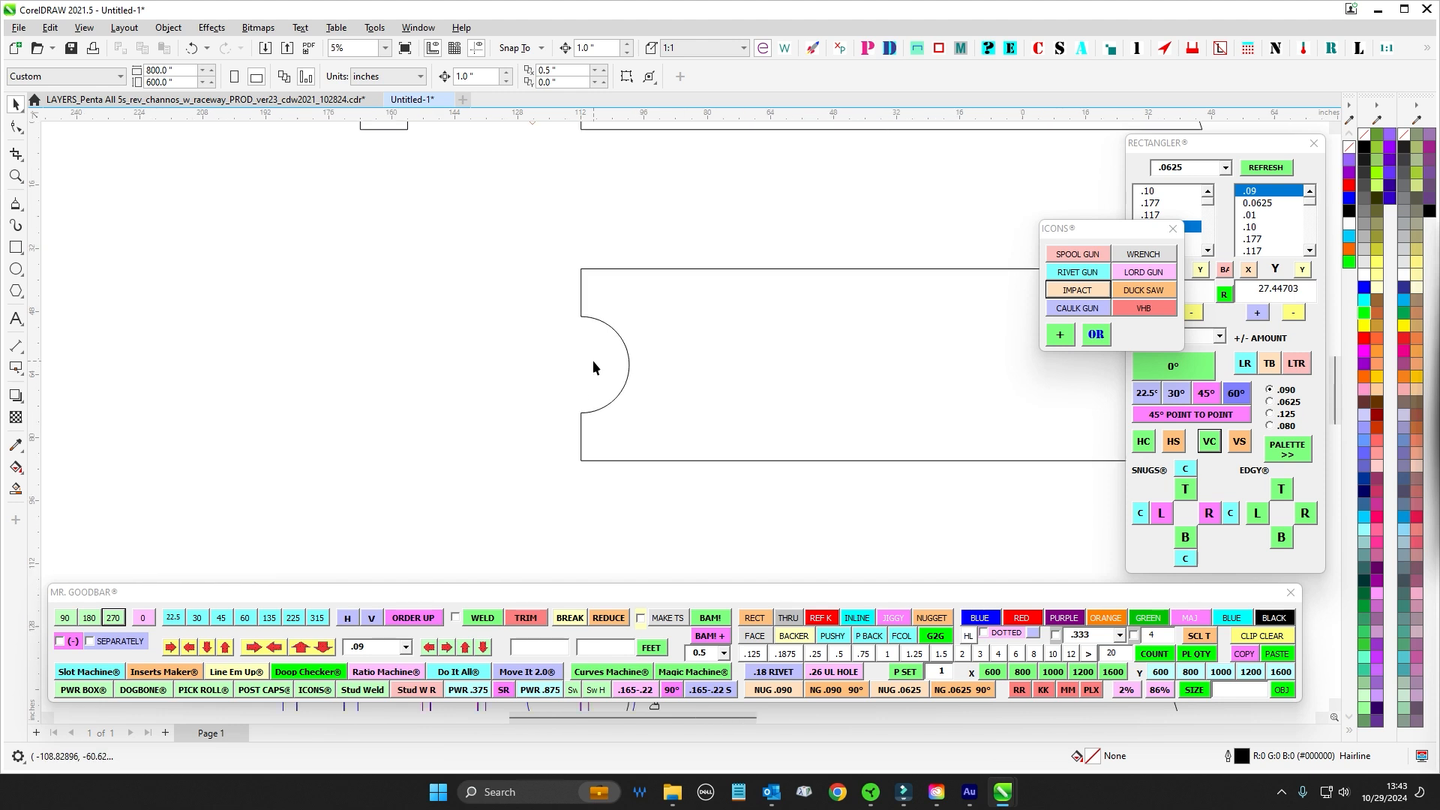
{"action": "scroll", "coordinate": [593, 363], "scroll_direction": "down", "scroll_amount": 2}
{"action": "scroll", "coordinate": [593, 398], "scroll_direction": "up", "scroll_amount": 1}
{"action": "left_click_drag", "start_coordinate": [712, 410], "coordinate": [718, 409]}
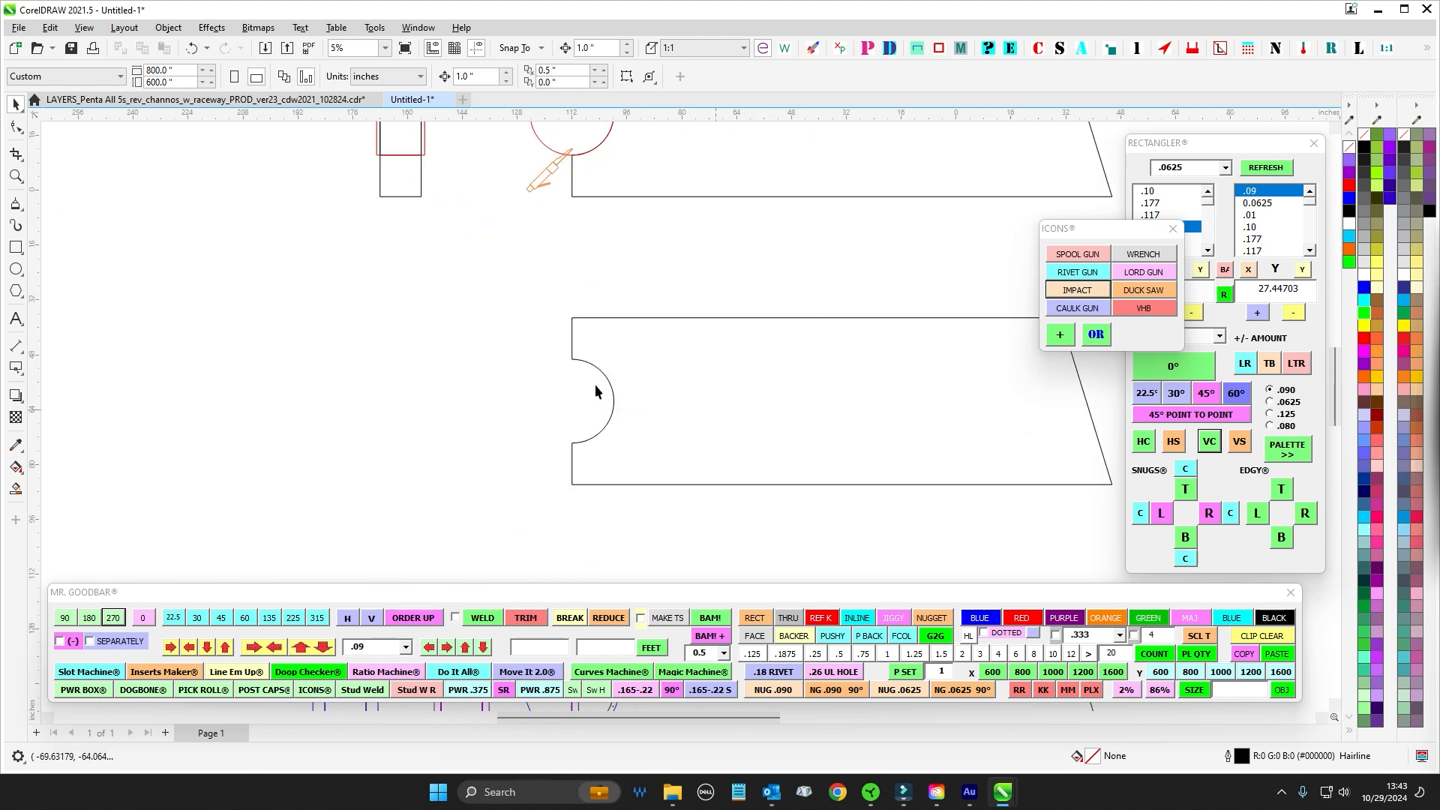
{"action": "scroll", "coordinate": [595, 383], "scroll_direction": "up", "scroll_amount": 1}
{"action": "left_click_drag", "start_coordinate": [549, 374], "coordinate": [708, 421]}
{"action": "scroll", "coordinate": [562, 368], "scroll_direction": "up", "scroll_amount": 1}
{"action": "scroll", "coordinate": [561, 375], "scroll_direction": "up", "scroll_amount": 1}
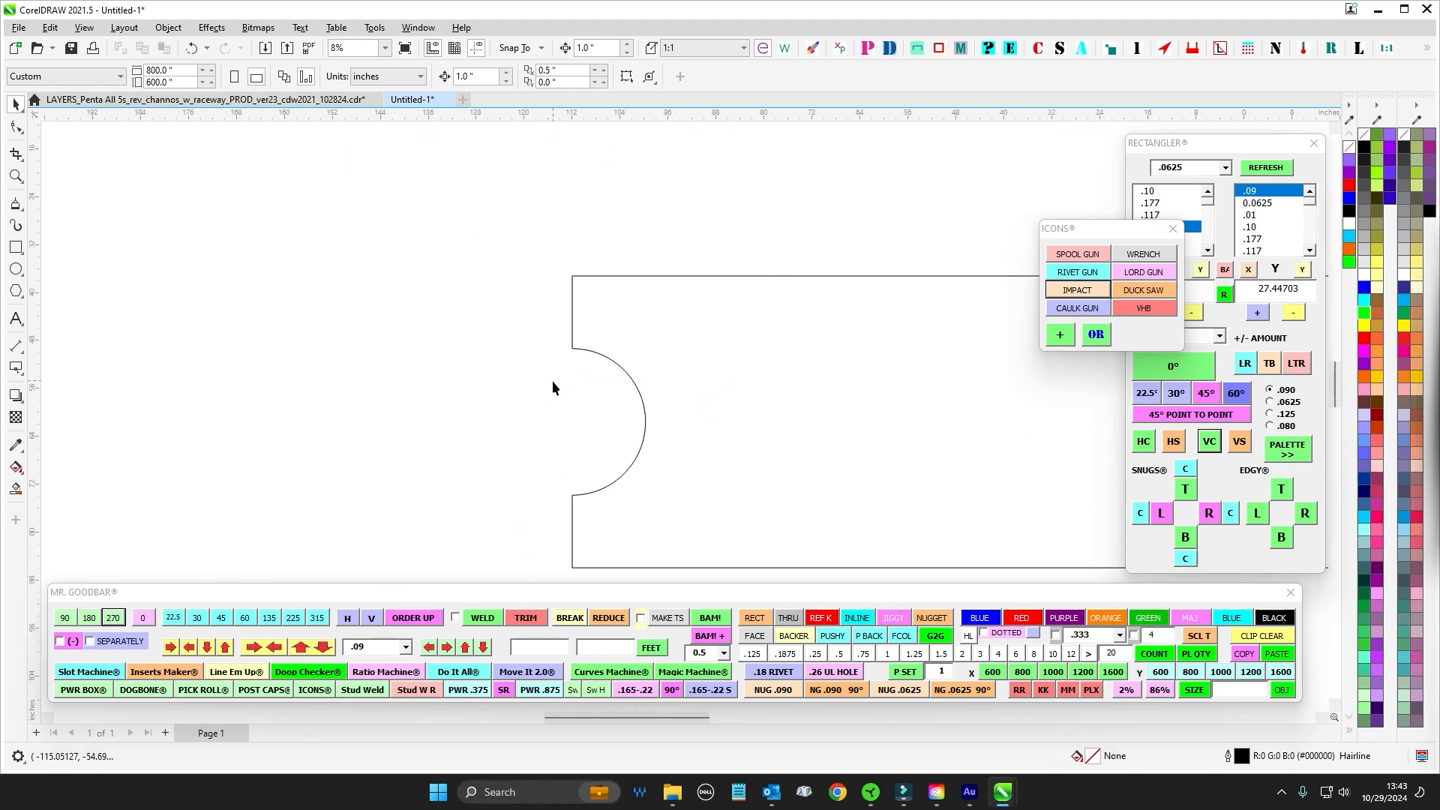
{"action": "scroll", "coordinate": [720, 382], "scroll_direction": "down", "scroll_amount": 2}
{"action": "scroll", "coordinate": [713, 389], "scroll_direction": "up", "scroll_amount": 2}
{"action": "scroll", "coordinate": [631, 195], "scroll_direction": "down", "scroll_amount": 2}
{"action": "scroll", "coordinate": [583, 289], "scroll_direction": "up", "scroll_amount": 2}
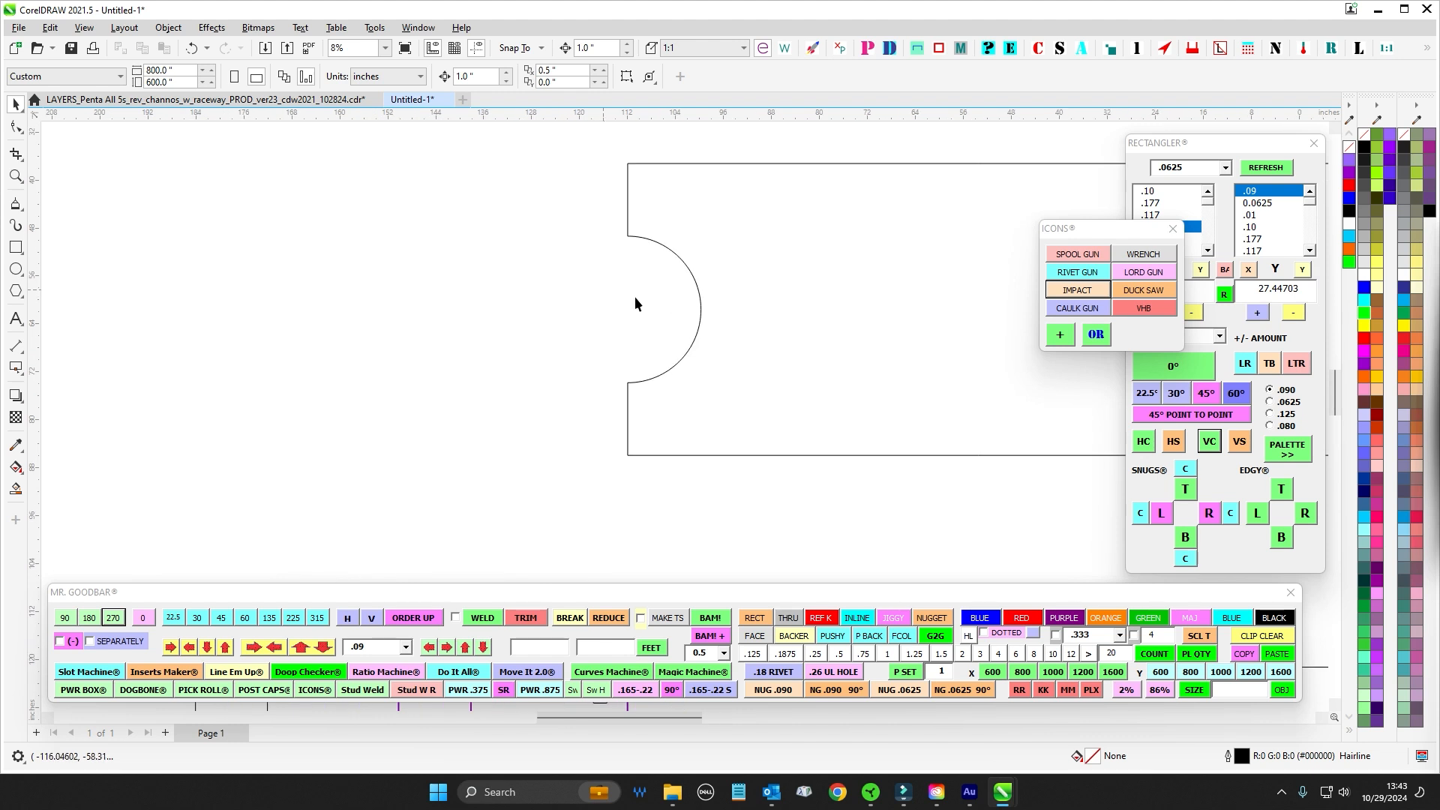
{"action": "scroll", "coordinate": [794, 309], "scroll_direction": "down", "scroll_amount": 2}
{"action": "scroll", "coordinate": [710, 310], "scroll_direction": "up", "scroll_amount": 1}
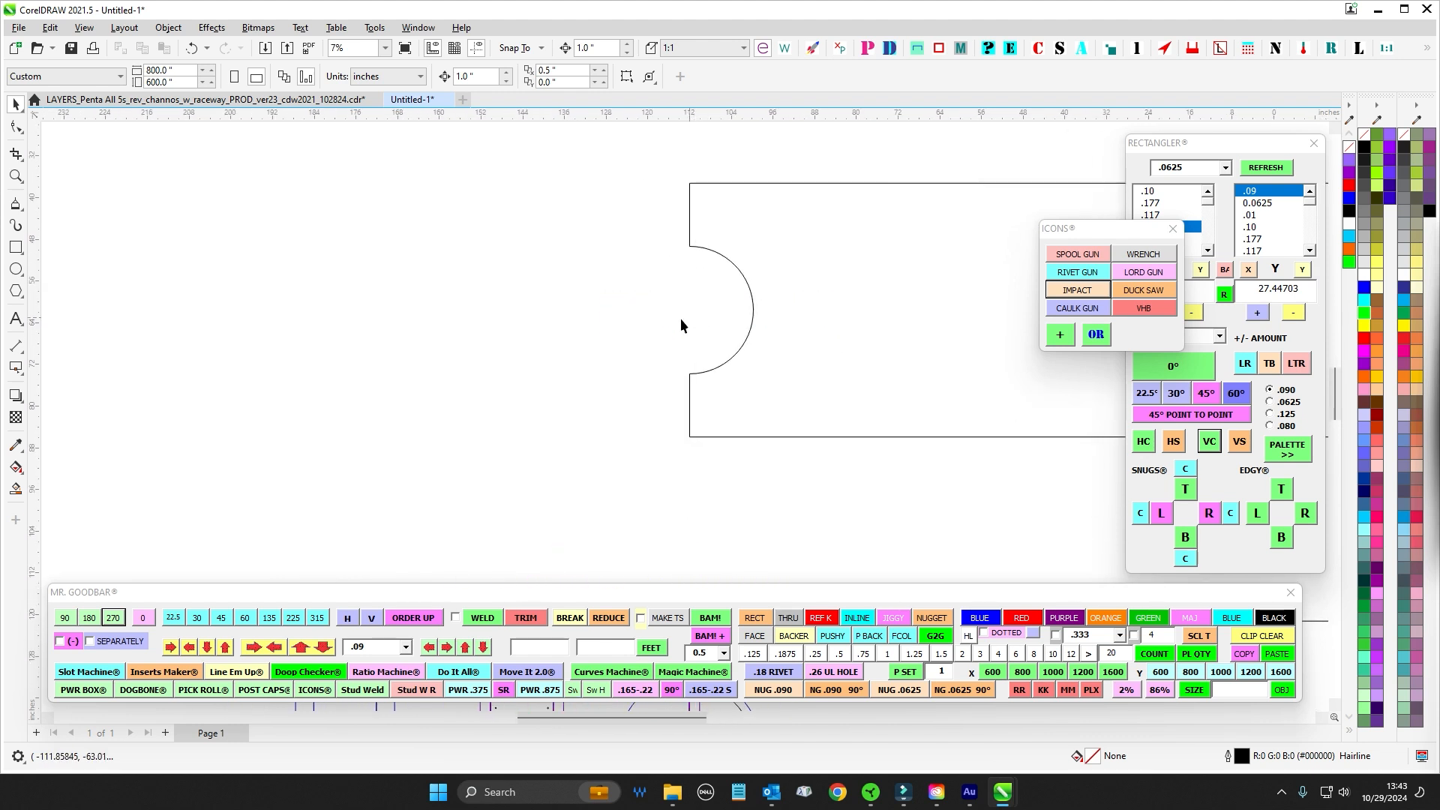
In the lower drawing, nudge the straight bracket strip and its fasteners along the notched panel edge to the left and back
{"action": "scroll", "coordinate": [753, 289], "scroll_direction": "down", "scroll_amount": 4}
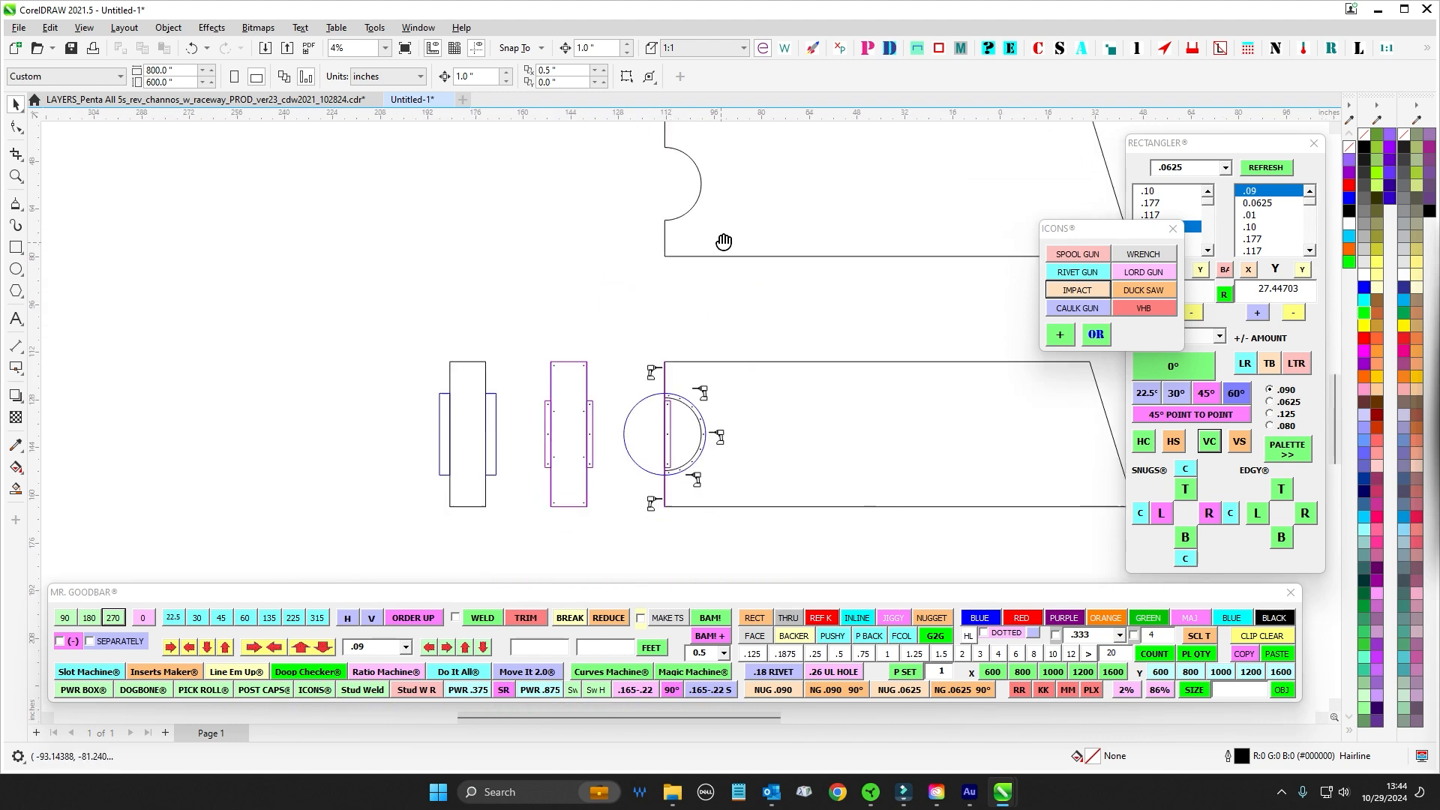
{"action": "scroll", "coordinate": [698, 273], "scroll_direction": "up", "scroll_amount": 3}
{"action": "scroll", "coordinate": [642, 259], "scroll_direction": "up", "scroll_amount": 1}
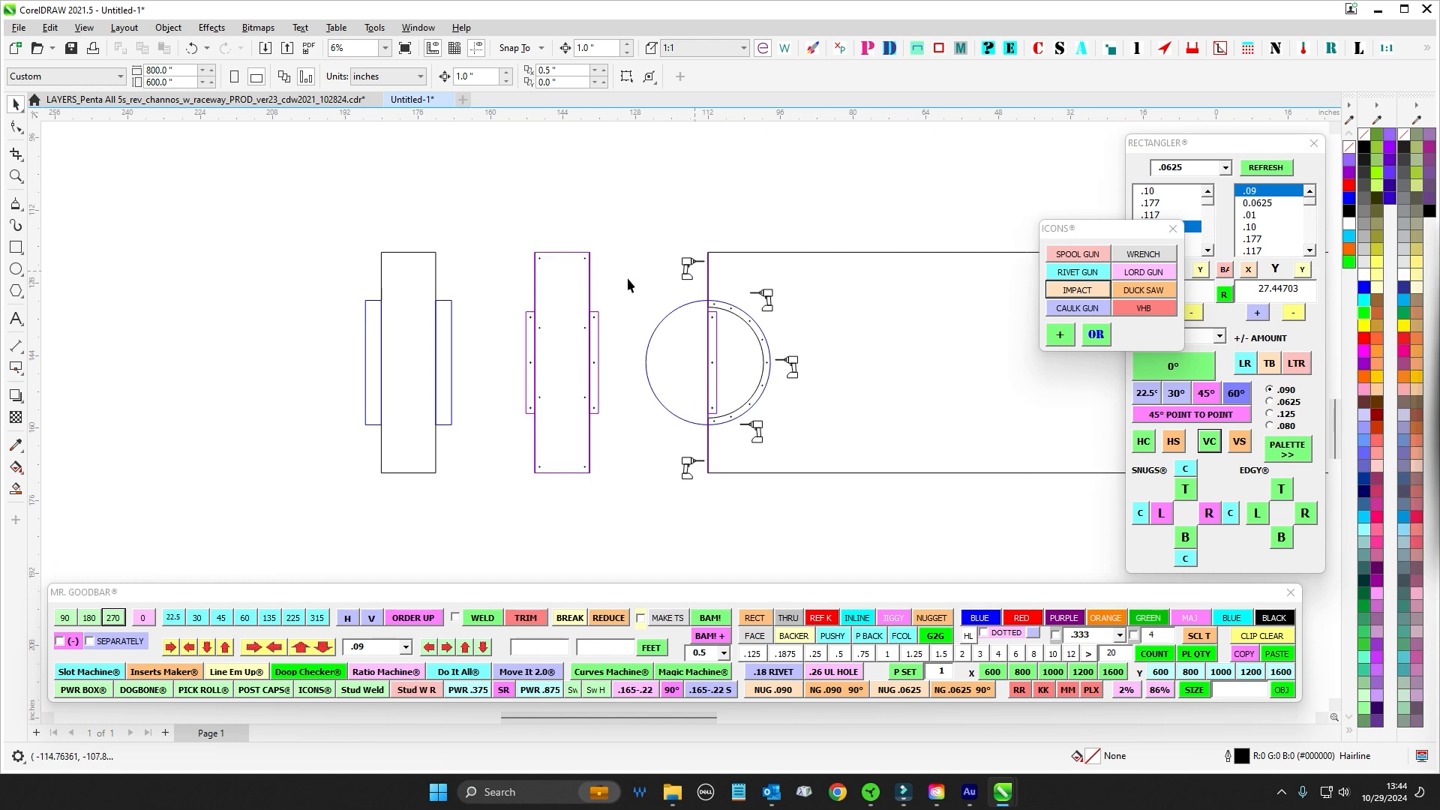
{"action": "scroll", "coordinate": [623, 293], "scroll_direction": "up", "scroll_amount": 1}
{"action": "scroll", "coordinate": [627, 245], "scroll_direction": "up", "scroll_amount": 1}
{"action": "scroll", "coordinate": [615, 285], "scroll_direction": "up", "scroll_amount": 1}
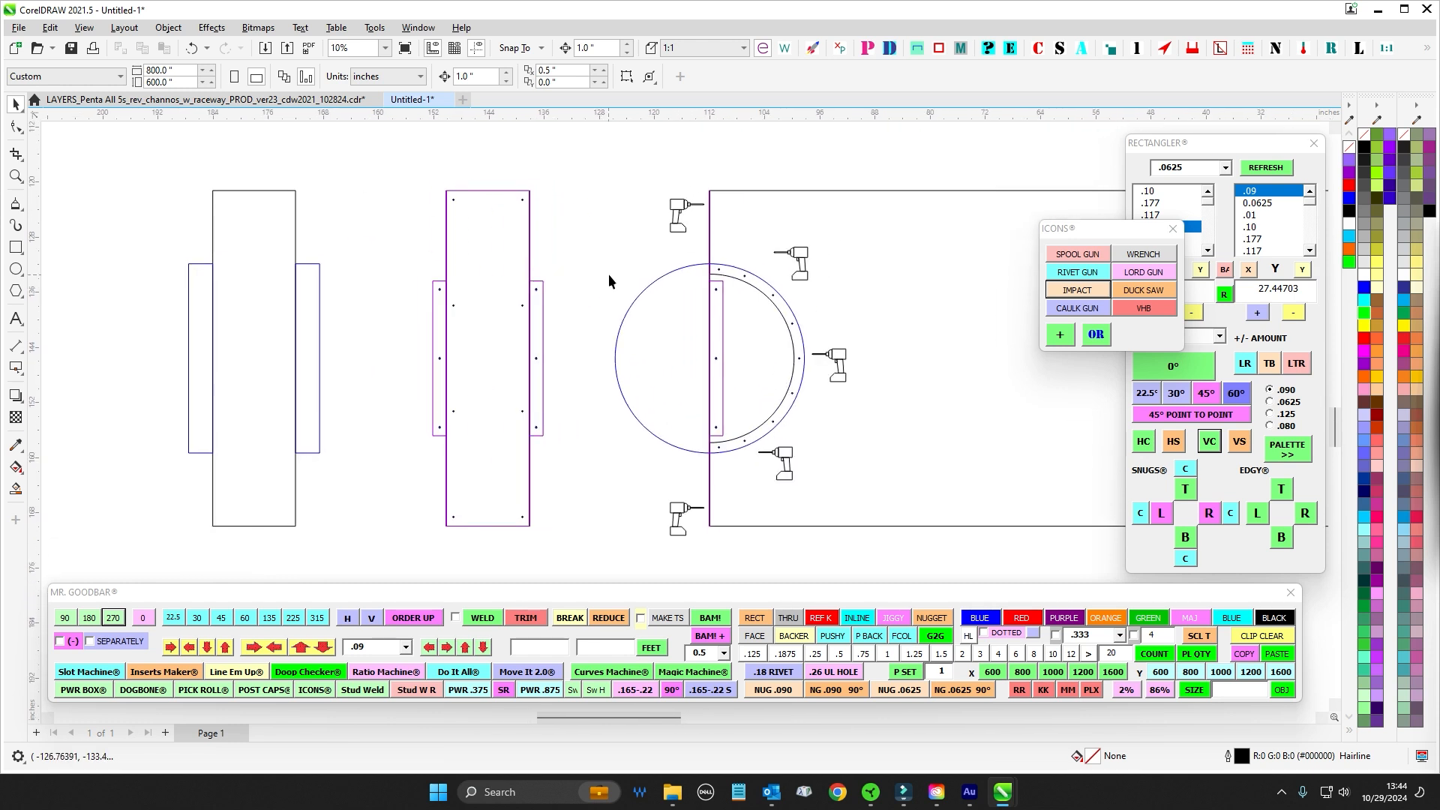
{"action": "left_click_drag", "start_coordinate": [697, 184], "coordinate": [754, 556]}
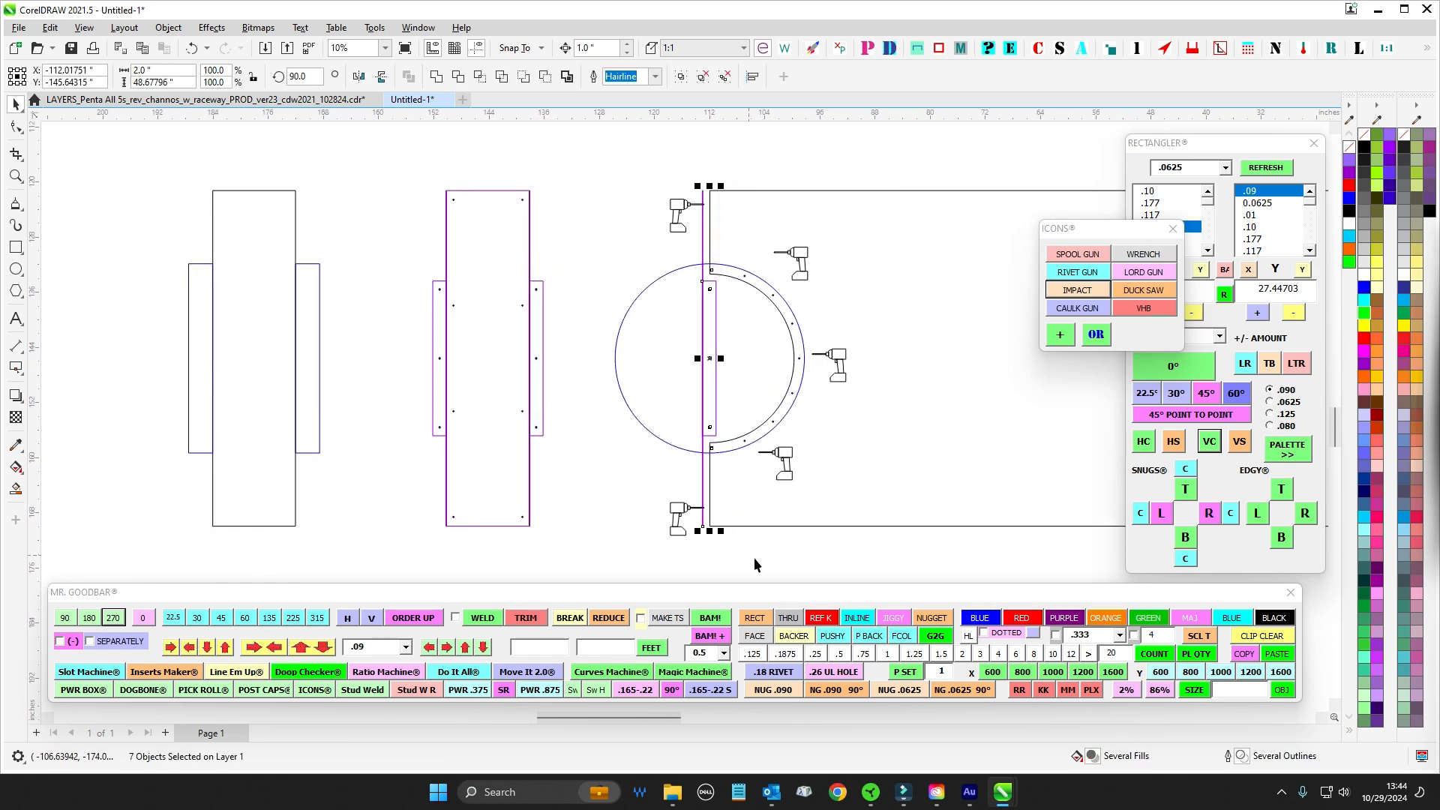
{"action": "key", "text": "Left"}
{"action": "key", "text": "Left"}
{"action": "key", "text": "Left"}
{"action": "key", "text": "Right"}
{"action": "key", "text": "Right"}
{"action": "key", "text": "Right"}
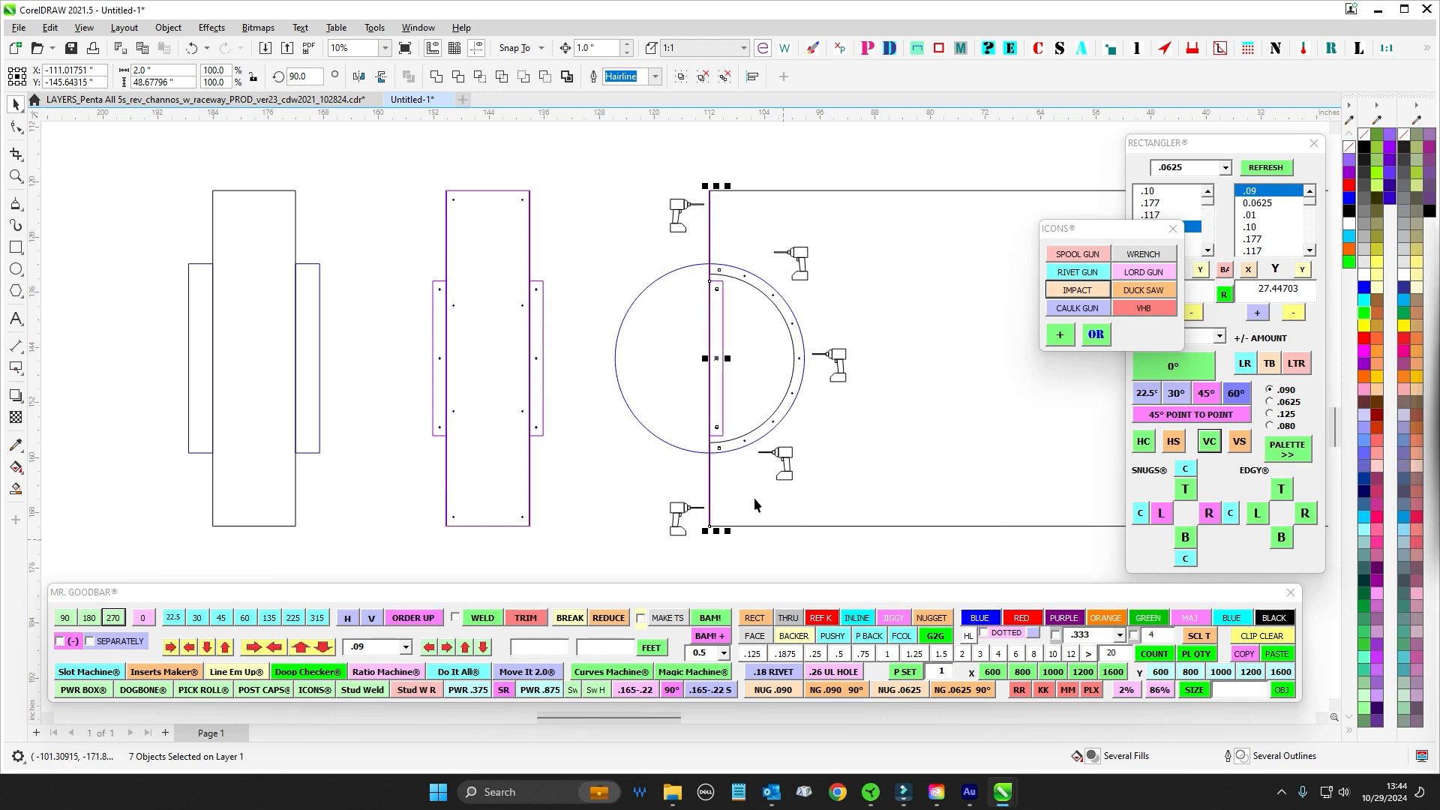
Add two rectangles 12 inches wide and about 13.25 inches high over the upper and lower ends of the tall black side-view rectangle
{"action": "scroll", "coordinate": [388, 198], "scroll_direction": "up", "scroll_amount": 2}
{"action": "left_click", "coordinate": [305, 210]}
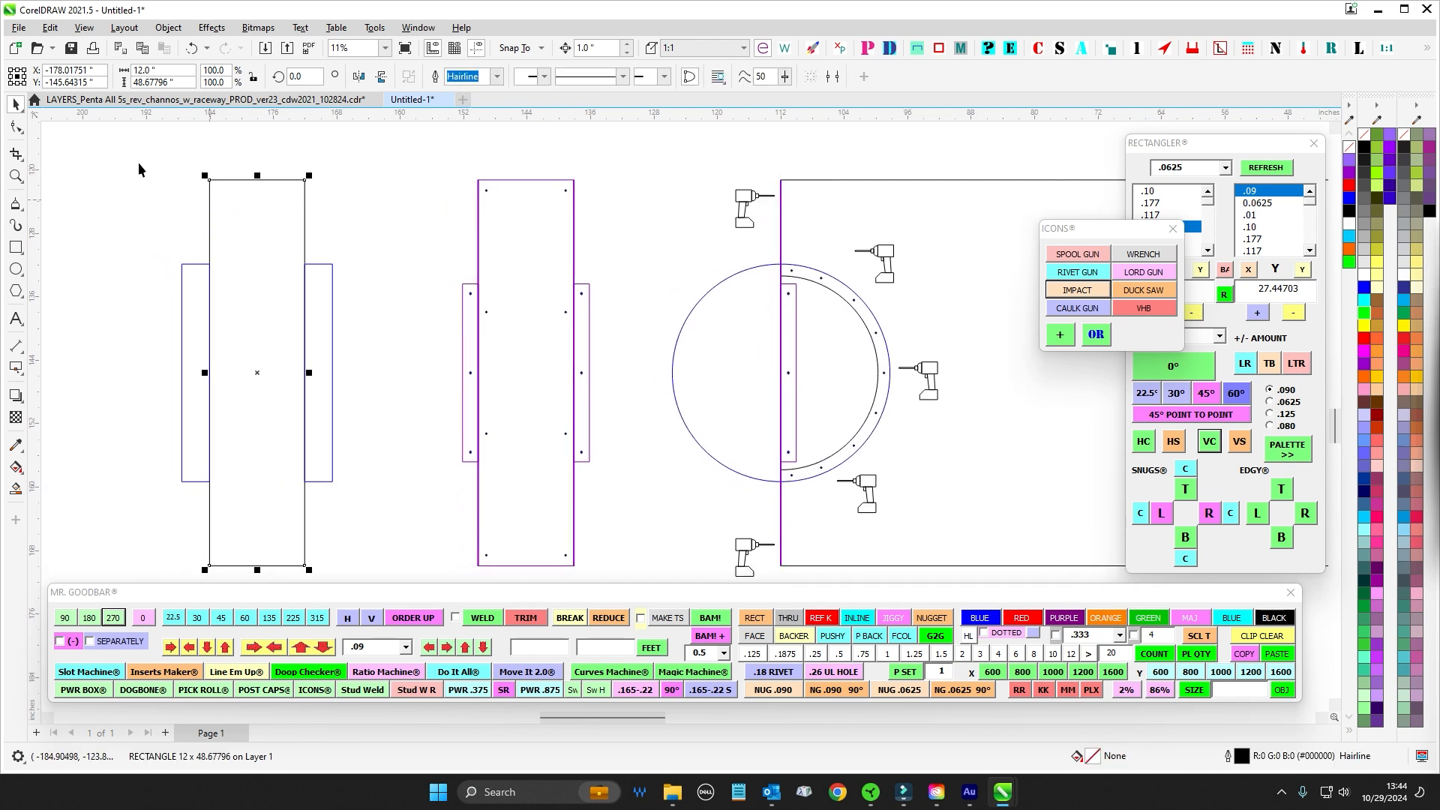
{"action": "left_click_drag", "start_coordinate": [258, 573], "coordinate": [291, 299]}
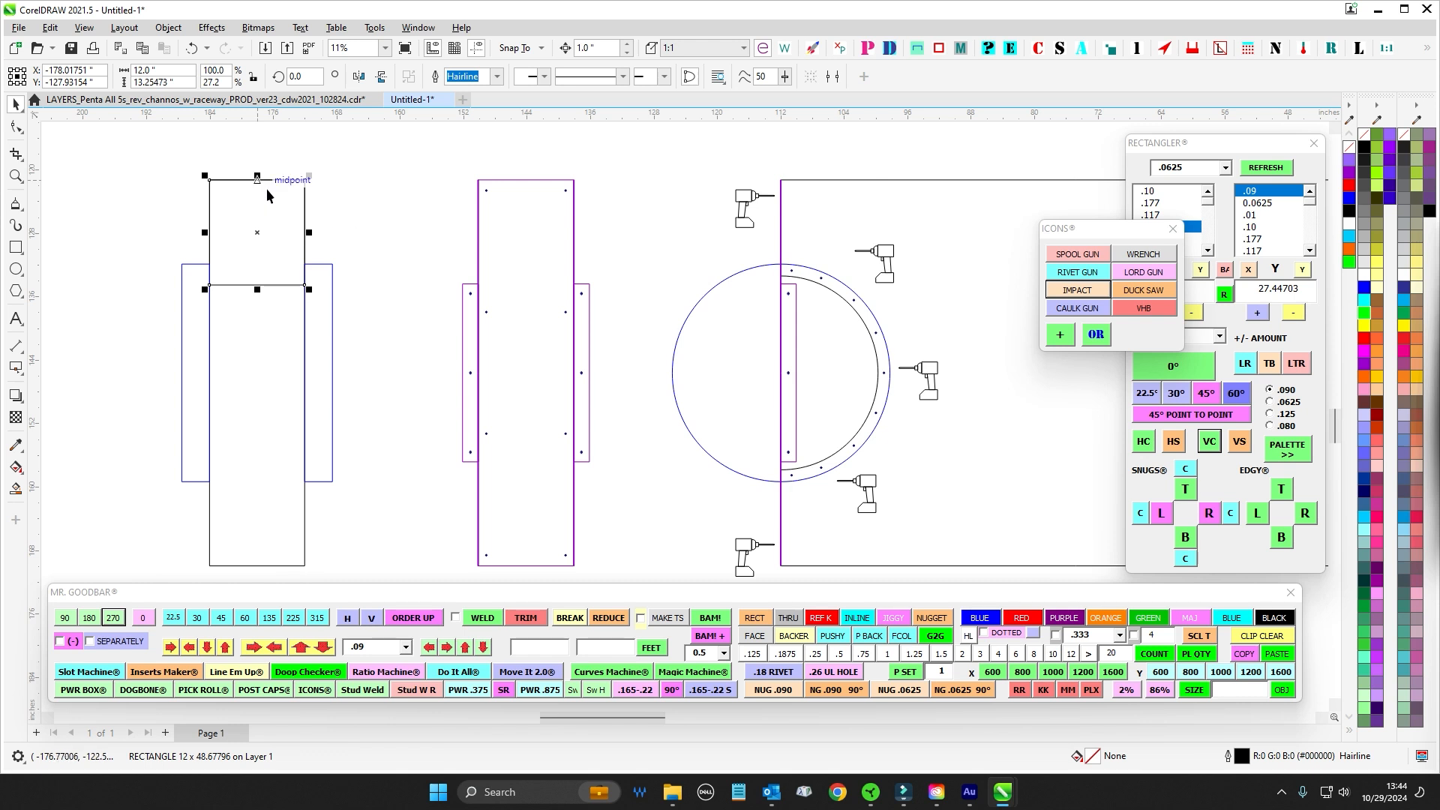
{"action": "key", "text": "KP_Add"}
{"action": "left_click", "coordinate": [304, 509], "text": "shift"}
{"action": "key", "text": "b"}
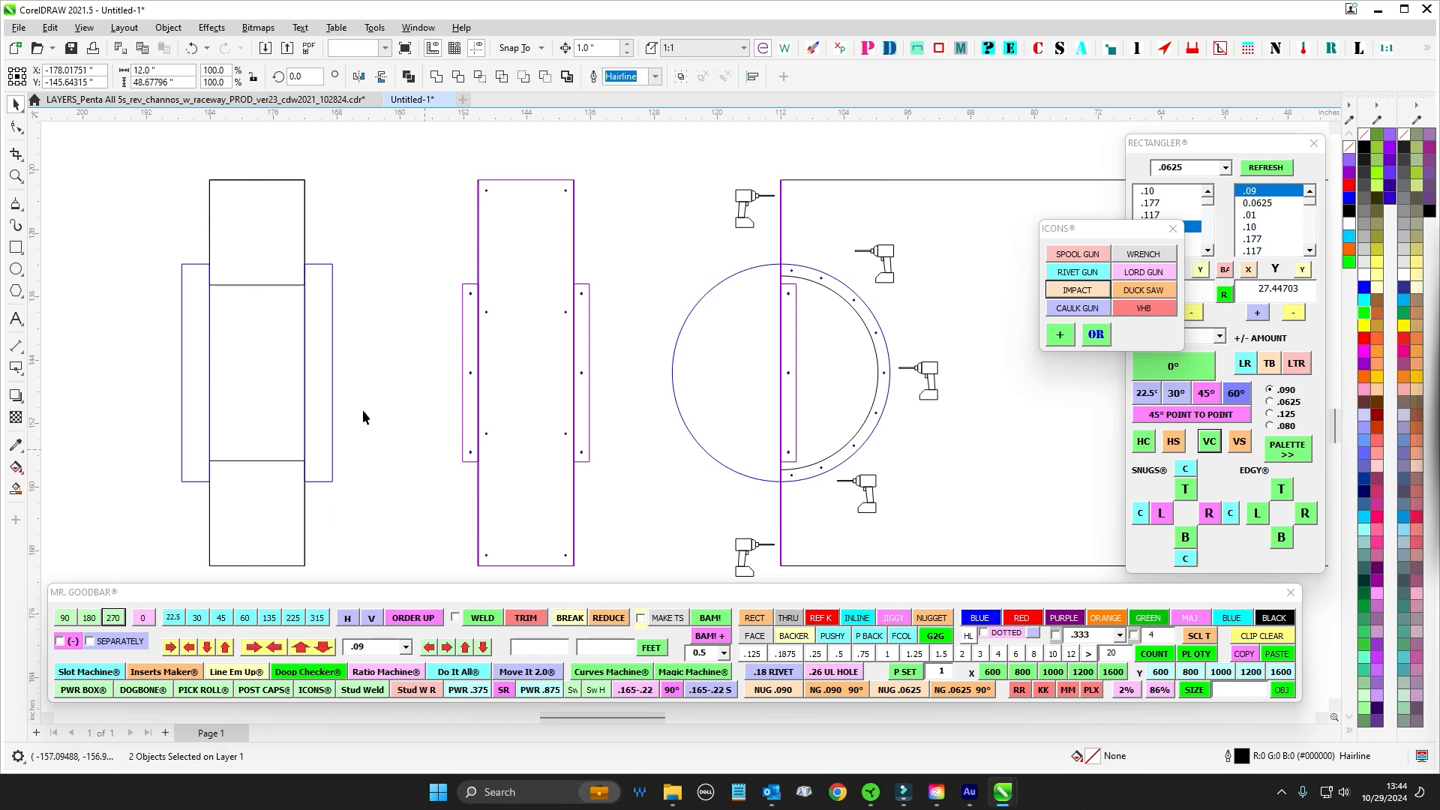
Examine the capped side view alongside the purple bracket view and the circle with its curved flange and drill icons
{"action": "left_click", "coordinate": [363, 417]}
{"action": "scroll", "coordinate": [556, 186], "scroll_direction": "down", "scroll_amount": 3}
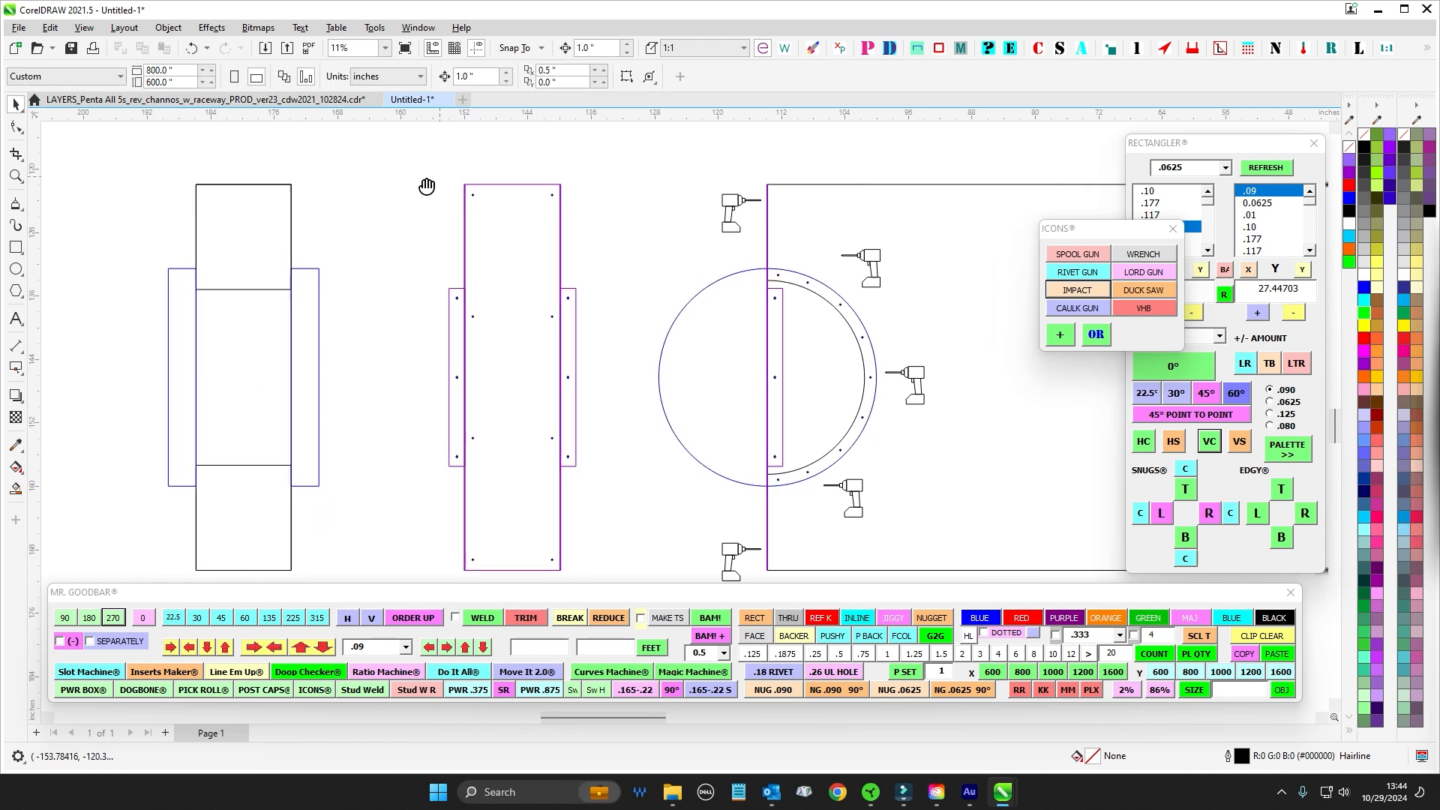
{"action": "left_click", "coordinate": [437, 359]}
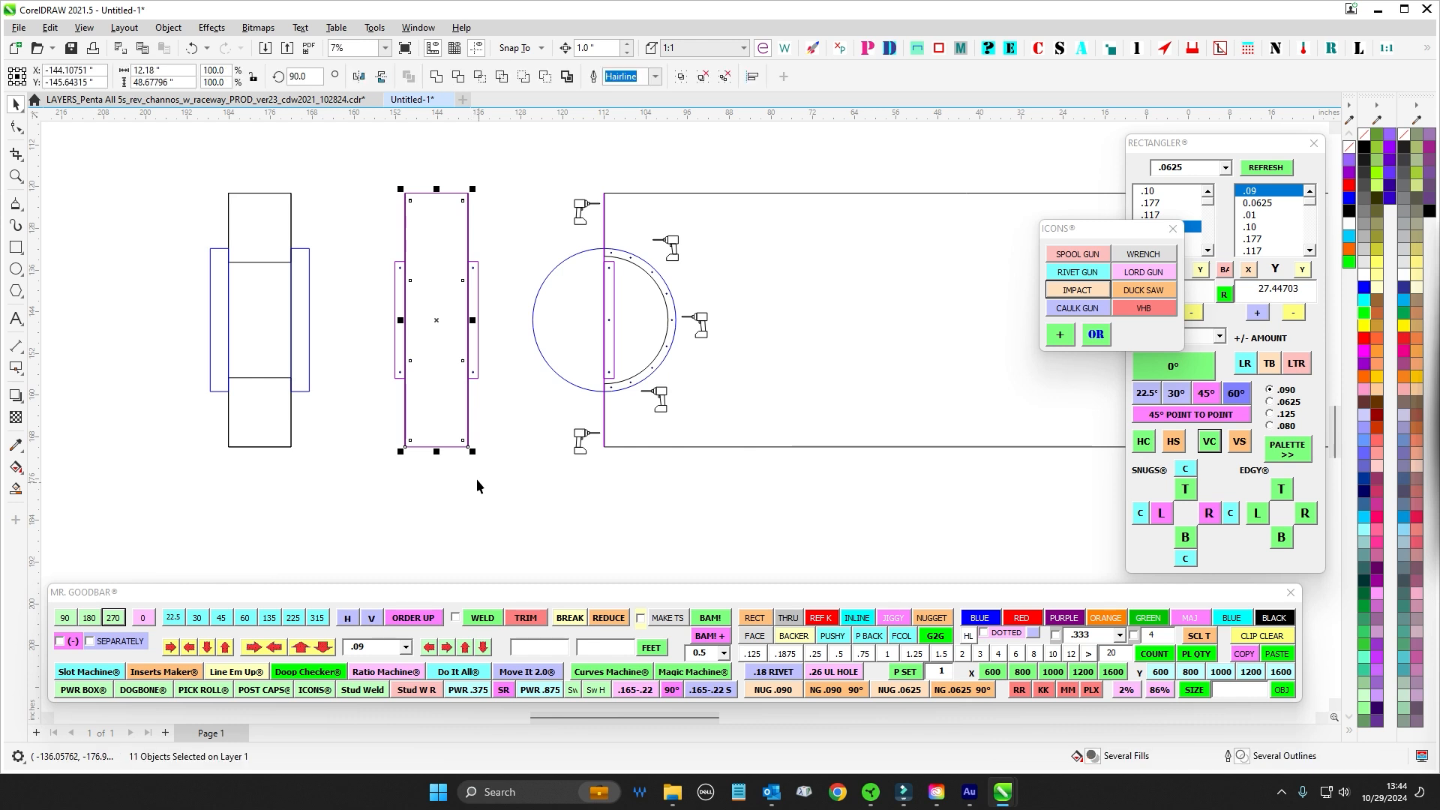
{"action": "scroll", "coordinate": [274, 187], "scroll_direction": "up", "scroll_amount": 2}
{"action": "scroll", "coordinate": [389, 206], "scroll_direction": "up", "scroll_amount": 1}
{"action": "left_click", "coordinate": [389, 206]}
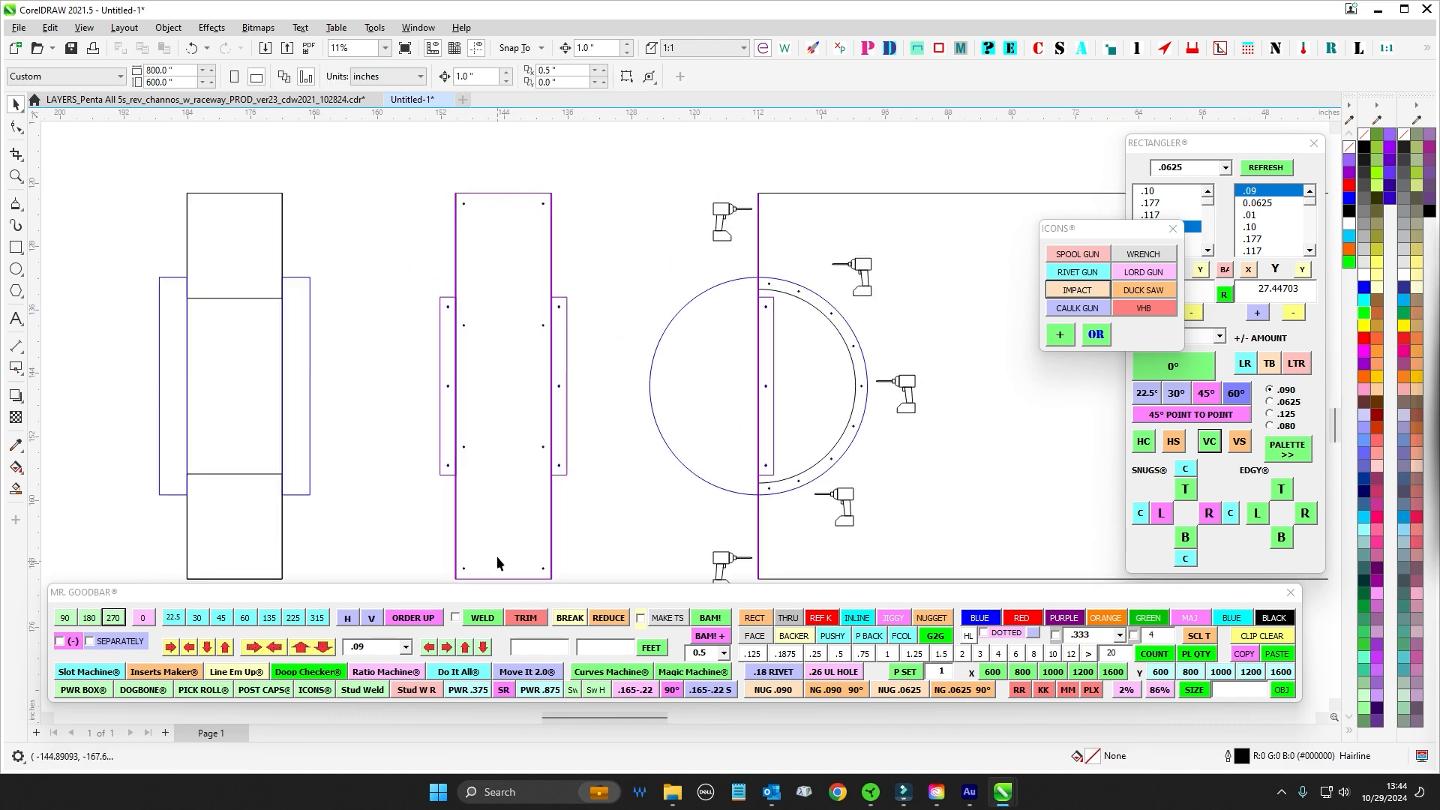
{"action": "scroll", "coordinate": [512, 257], "scroll_direction": "down", "scroll_amount": 3}
{"action": "scroll", "coordinate": [645, 228], "scroll_direction": "up", "scroll_amount": 3}
{"action": "left_click_drag", "start_coordinate": [518, 207], "coordinate": [560, 177]}
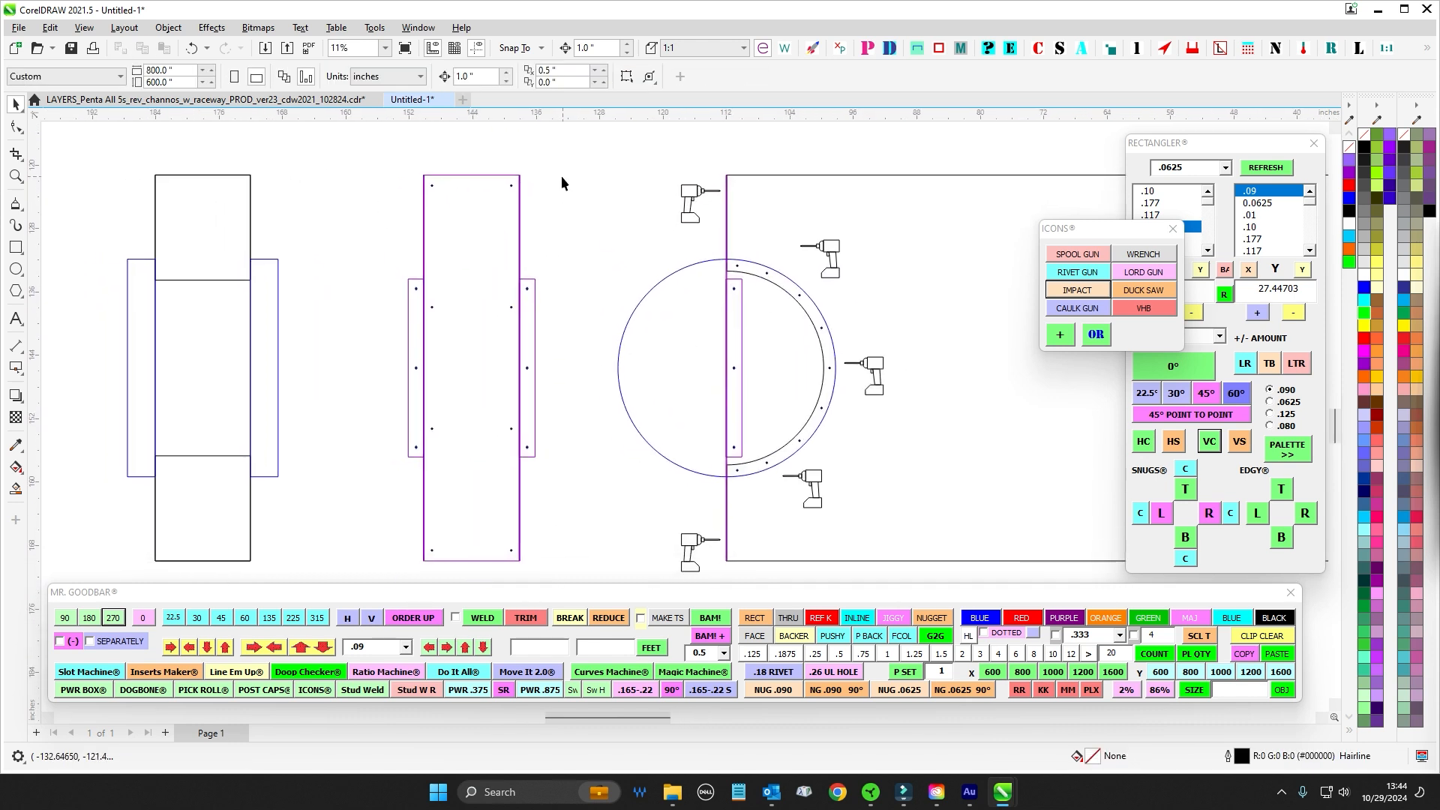
{"action": "left_click_drag", "start_coordinate": [402, 287], "coordinate": [472, 270]}
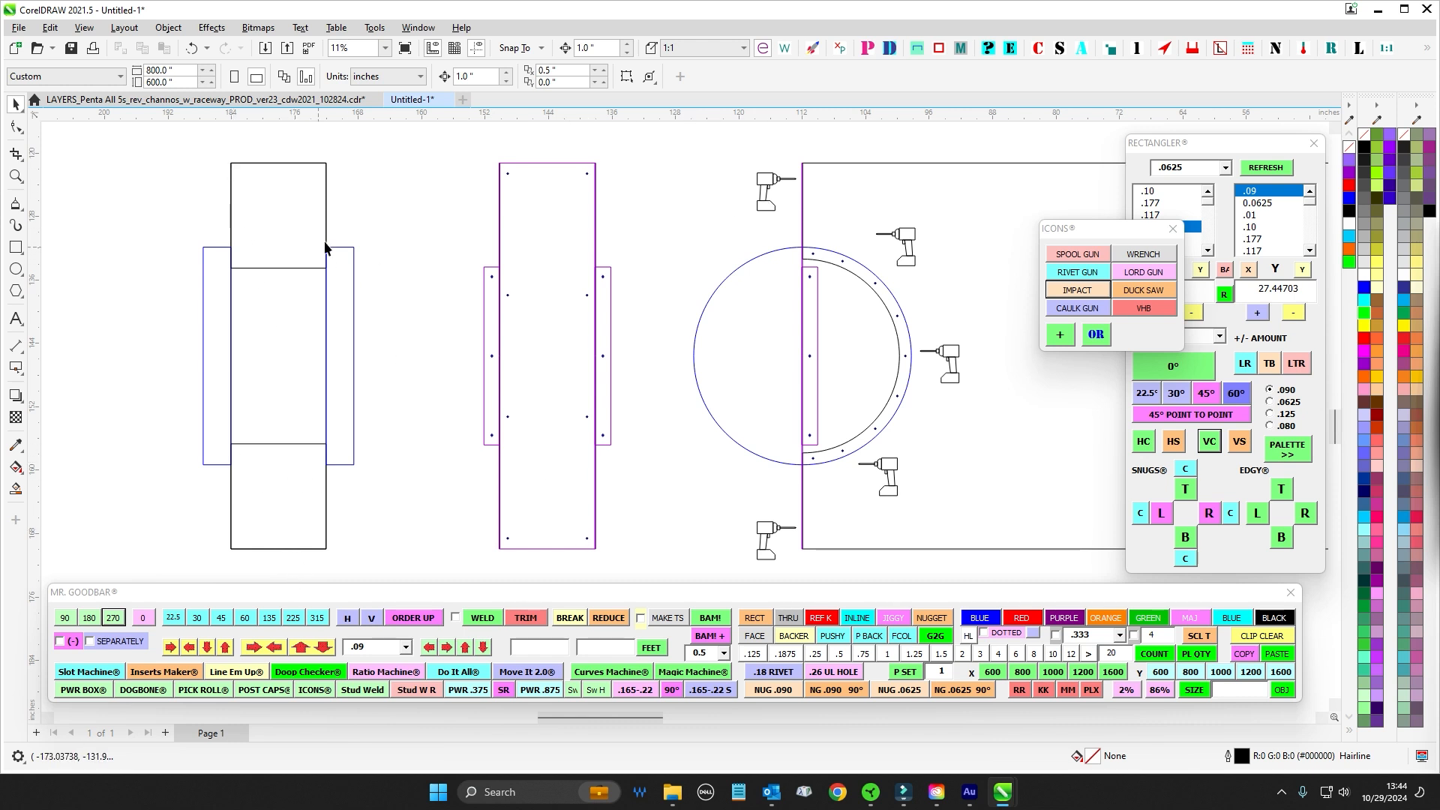
Examine the straight bracket strips and their fasteners in the purple bracket view and along the panel edge inside the circle
{"action": "left_click_drag", "start_coordinate": [678, 304], "coordinate": [554, 261]}
{"action": "scroll", "coordinate": [554, 261], "scroll_direction": "up", "scroll_amount": 1}
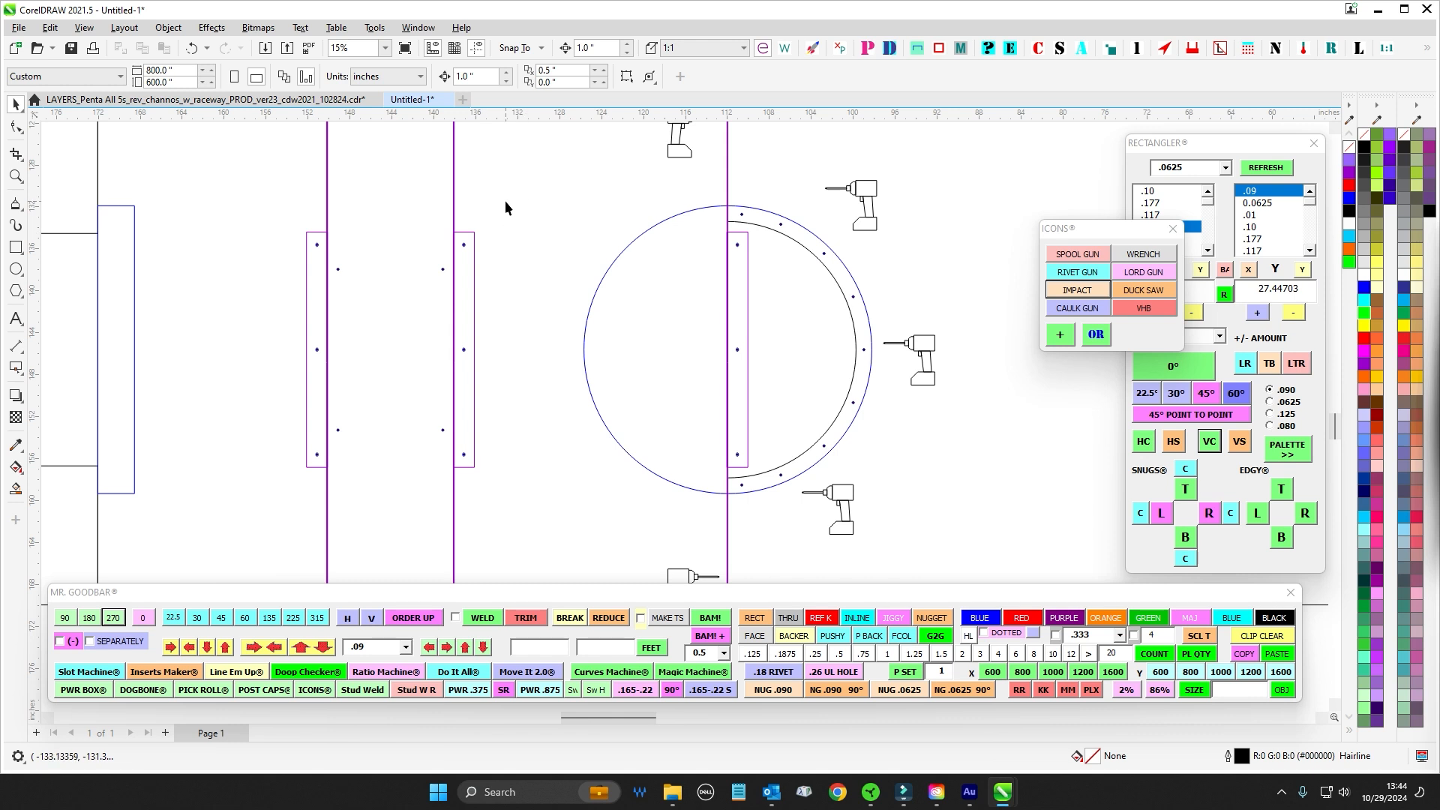
{"action": "left_click_drag", "start_coordinate": [505, 200], "coordinate": [443, 512]}
{"action": "left_click_drag", "start_coordinate": [278, 192], "coordinate": [335, 525]}
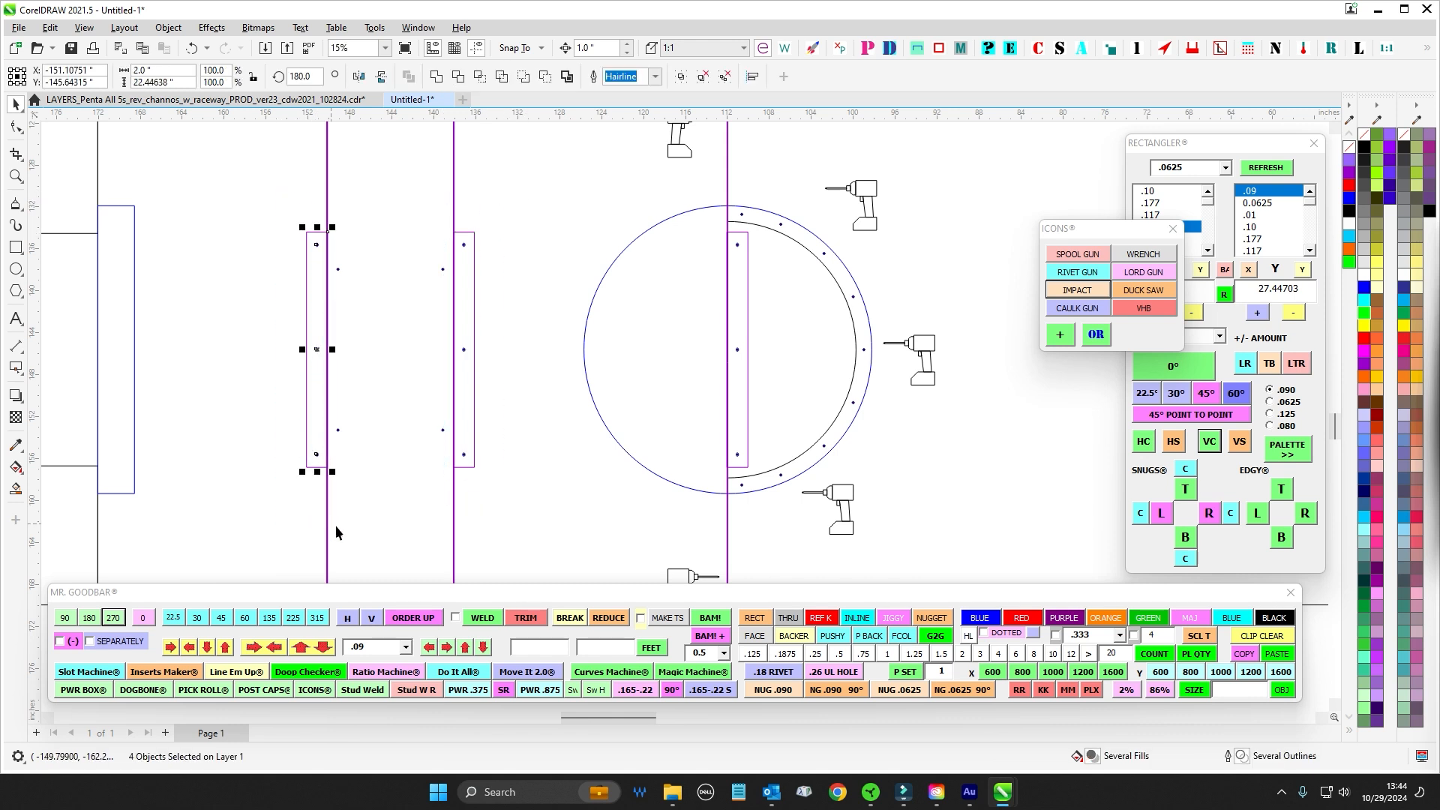
{"action": "left_click_drag", "start_coordinate": [563, 288], "coordinate": [505, 292]}
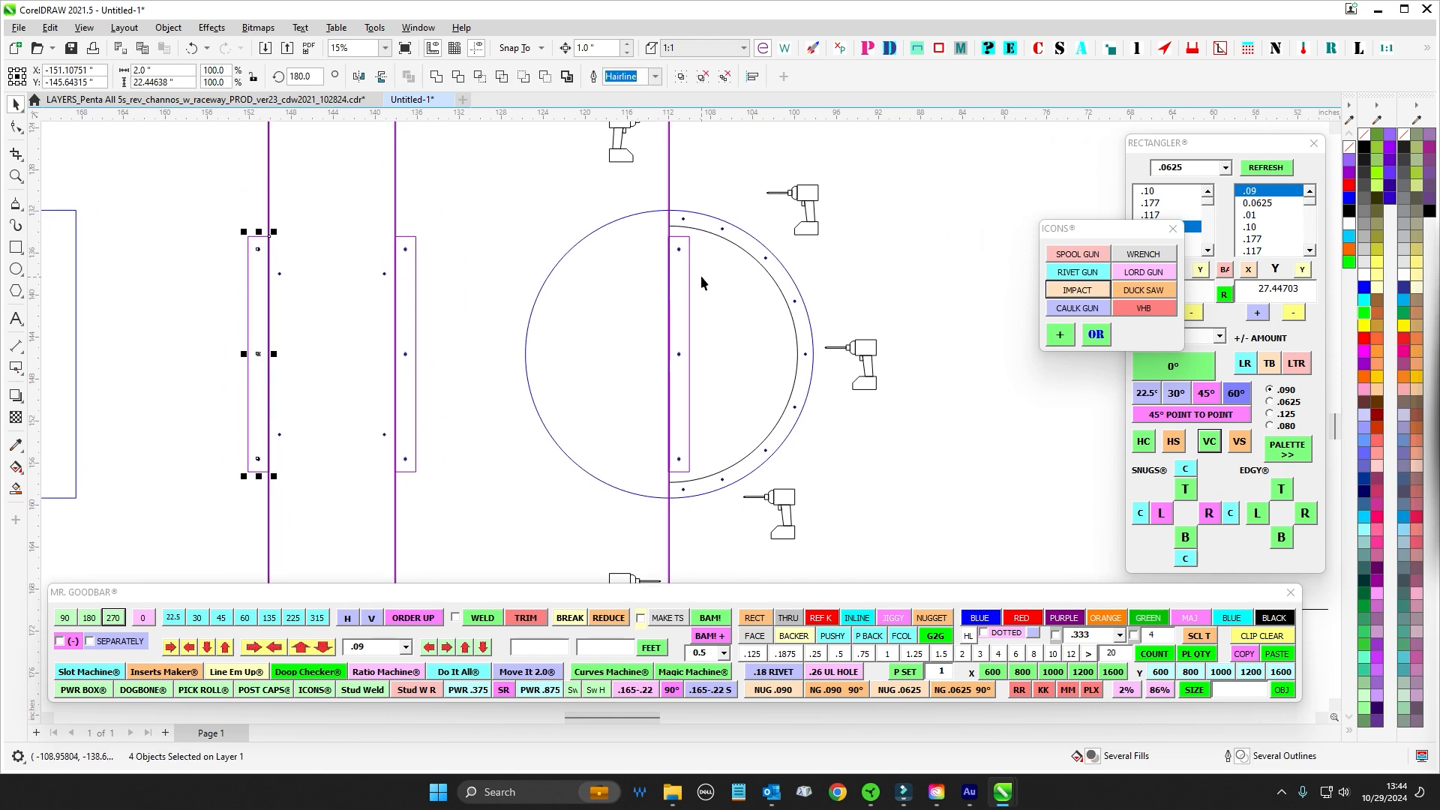
{"action": "left_click_drag", "start_coordinate": [694, 250], "coordinate": [658, 496]}
{"action": "scroll", "coordinate": [708, 441], "scroll_direction": "down", "scroll_amount": 2}
{"action": "left_click_drag", "start_coordinate": [681, 383], "coordinate": [616, 553]}
{"action": "scroll", "coordinate": [696, 460], "scroll_direction": "up", "scroll_amount": 2}
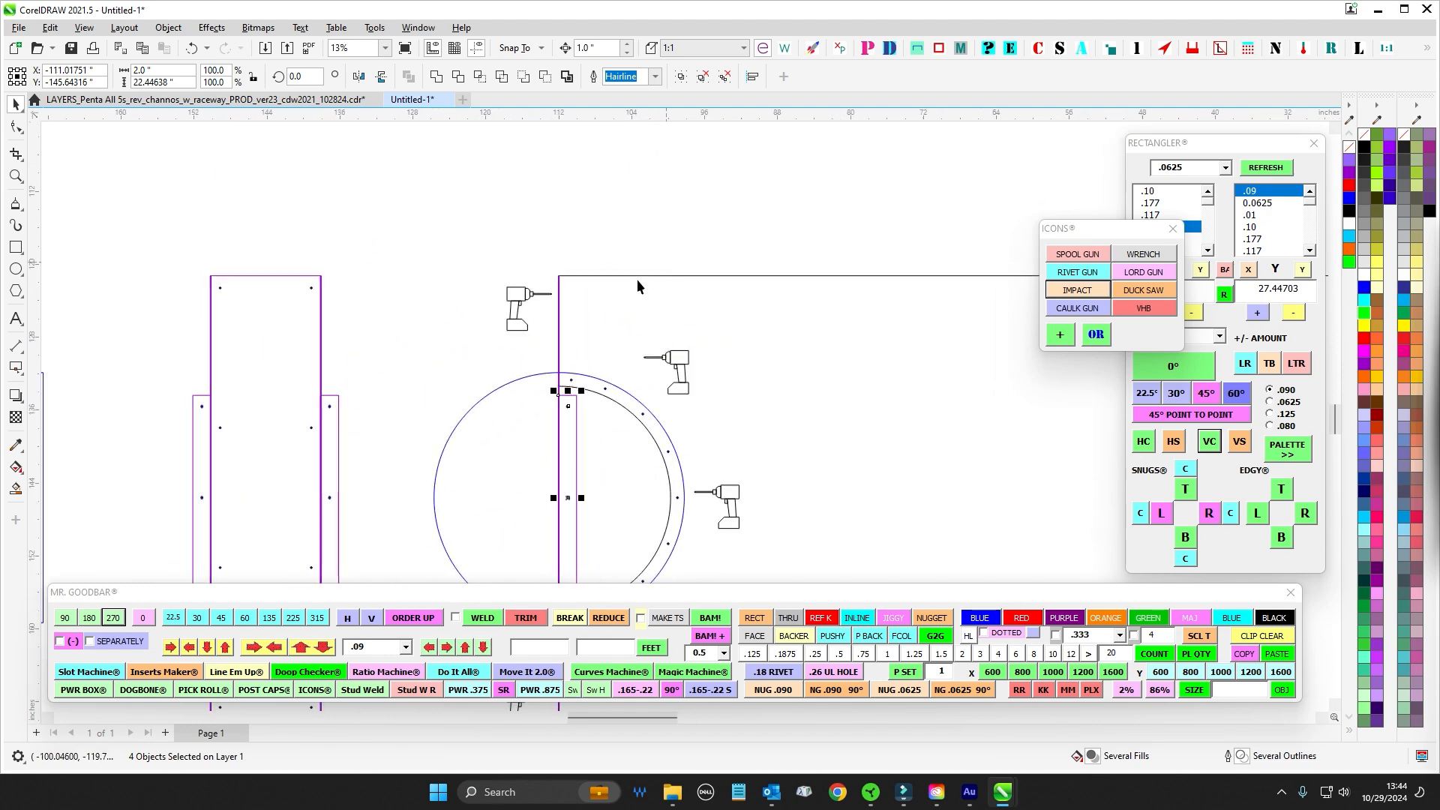
Examine the blue circle and its curved flange where they meet the panel's vertical edge
{"action": "left_click", "coordinate": [462, 362]}
{"action": "left_click", "coordinate": [493, 390]}
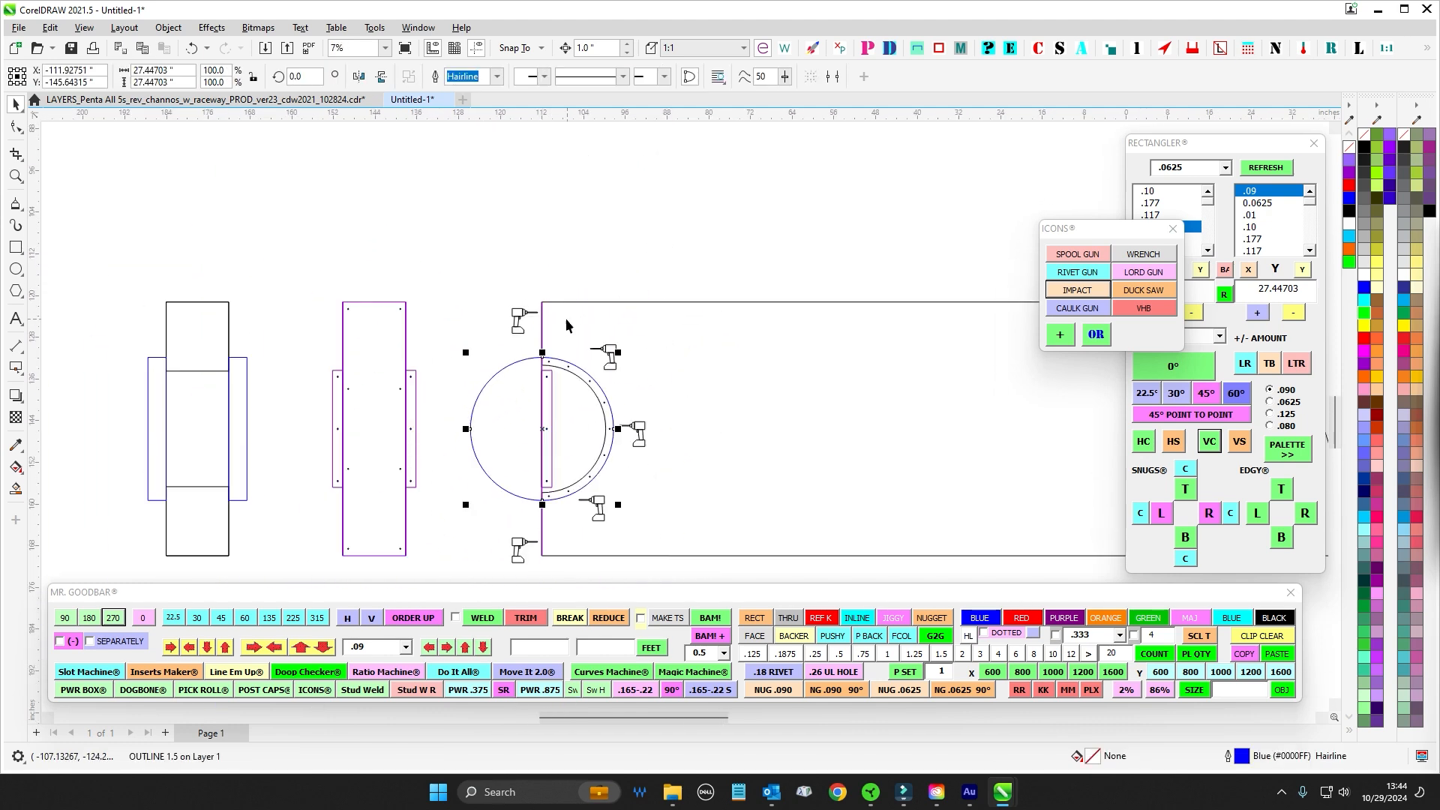
{"action": "scroll", "coordinate": [609, 275], "scroll_direction": "down", "scroll_amount": 1}
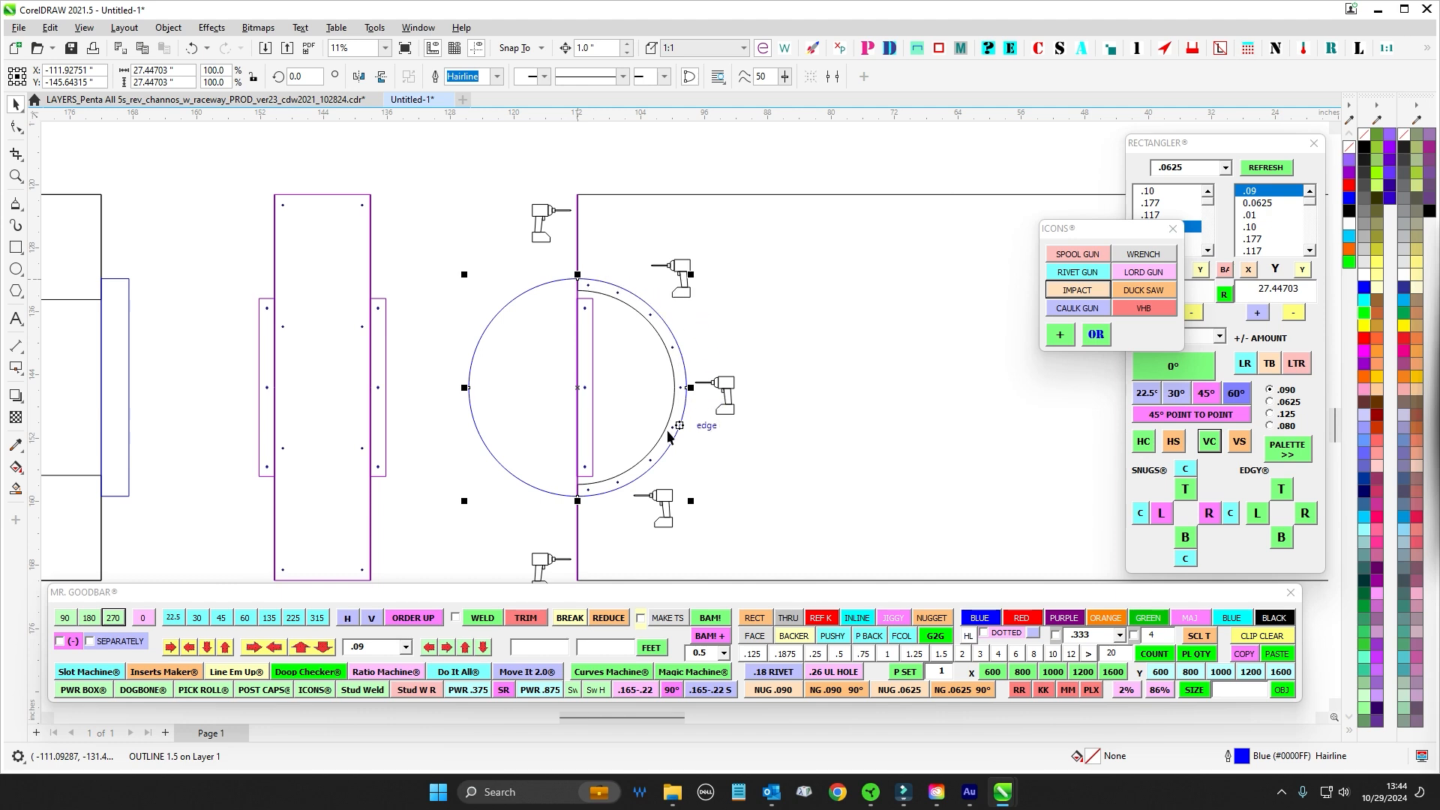
{"action": "scroll", "coordinate": [607, 491], "scroll_direction": "up", "scroll_amount": 2}
{"action": "scroll", "coordinate": [672, 452], "scroll_direction": "down", "scroll_amount": 2}
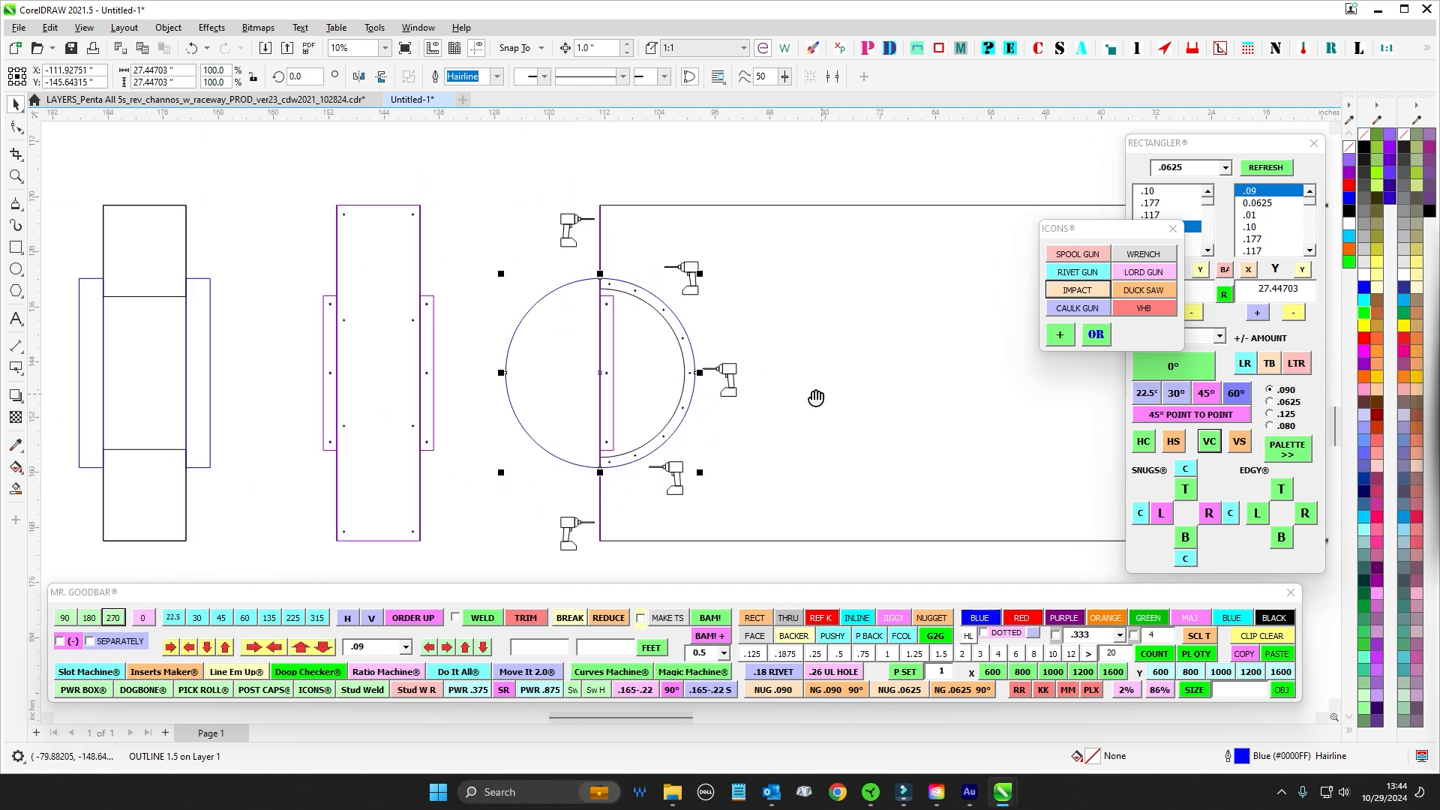
{"action": "scroll", "coordinate": [655, 336], "scroll_direction": "up", "scroll_amount": 2}
{"action": "left_click_drag", "start_coordinate": [795, 295], "coordinate": [856, 281]}
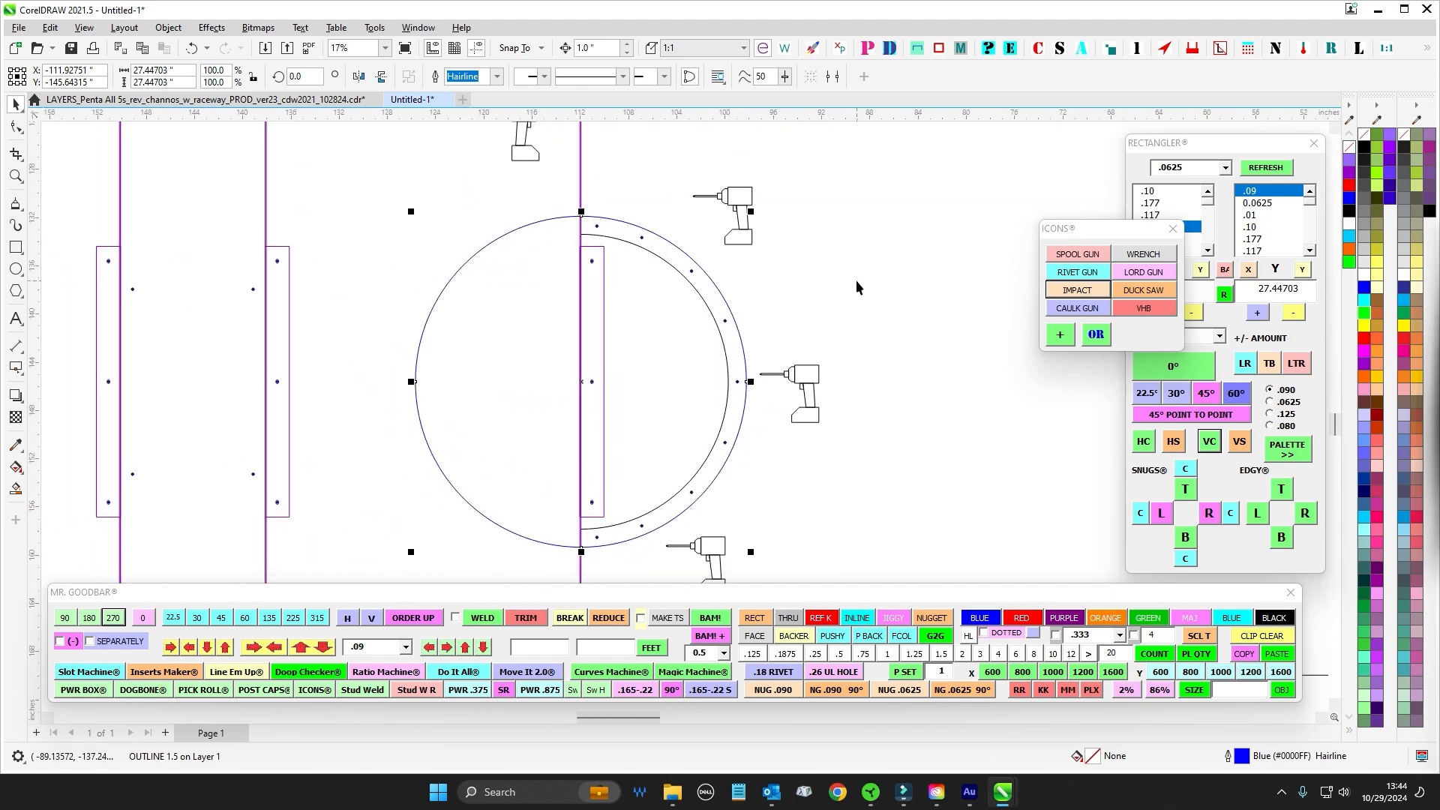
{"action": "scroll", "coordinate": [857, 284], "scroll_direction": "down", "scroll_amount": 2}
{"action": "scroll", "coordinate": [695, 231], "scroll_direction": "up", "scroll_amount": 3}
{"action": "left_click", "coordinate": [702, 192]}
{"action": "scroll", "coordinate": [701, 216], "scroll_direction": "down", "scroll_amount": 2}
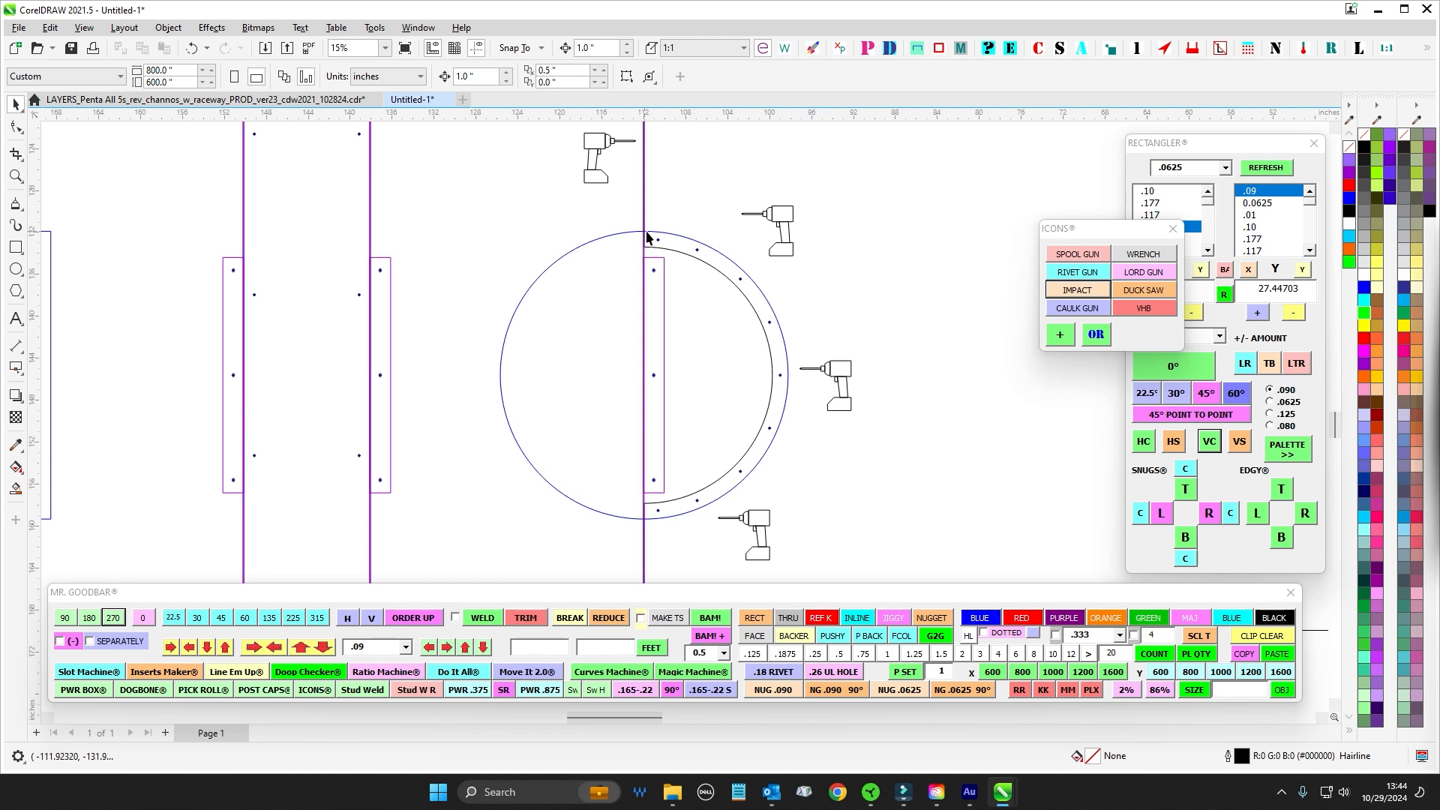
{"action": "left_click", "coordinate": [675, 514]}
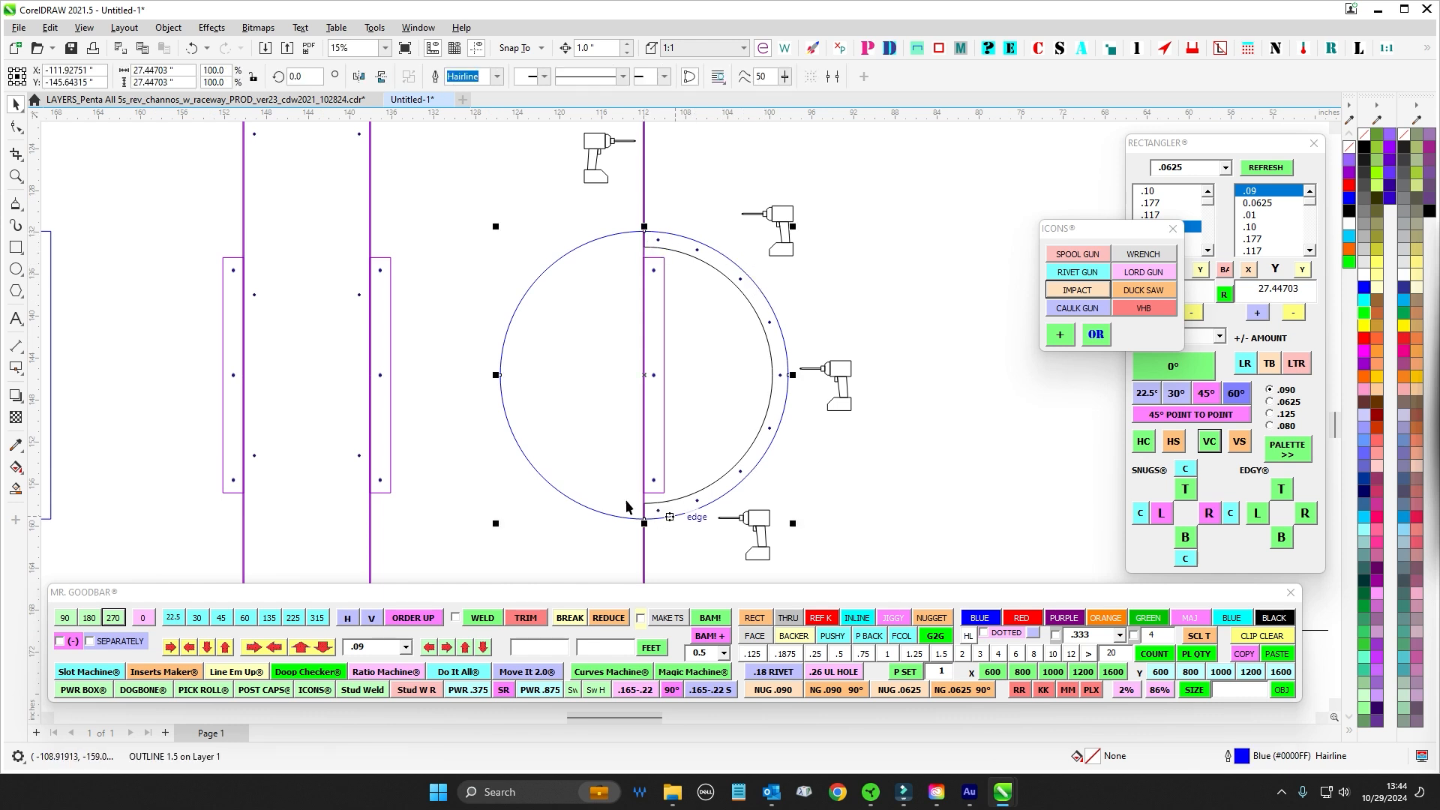
{"action": "left_click", "coordinate": [685, 210]}
{"action": "scroll", "coordinate": [669, 218], "scroll_direction": "down", "scroll_amount": 2}
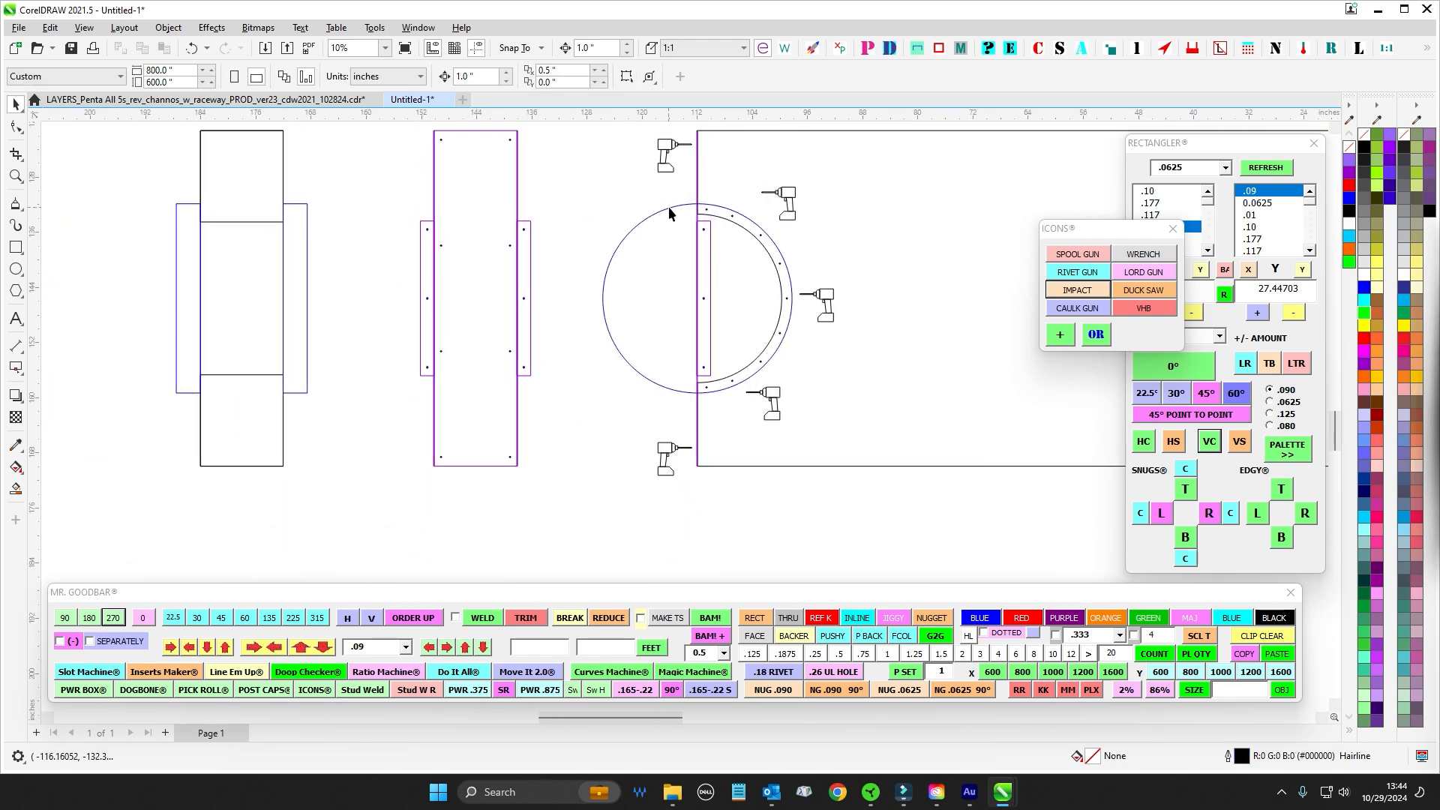
{"action": "left_click", "coordinate": [669, 207]}
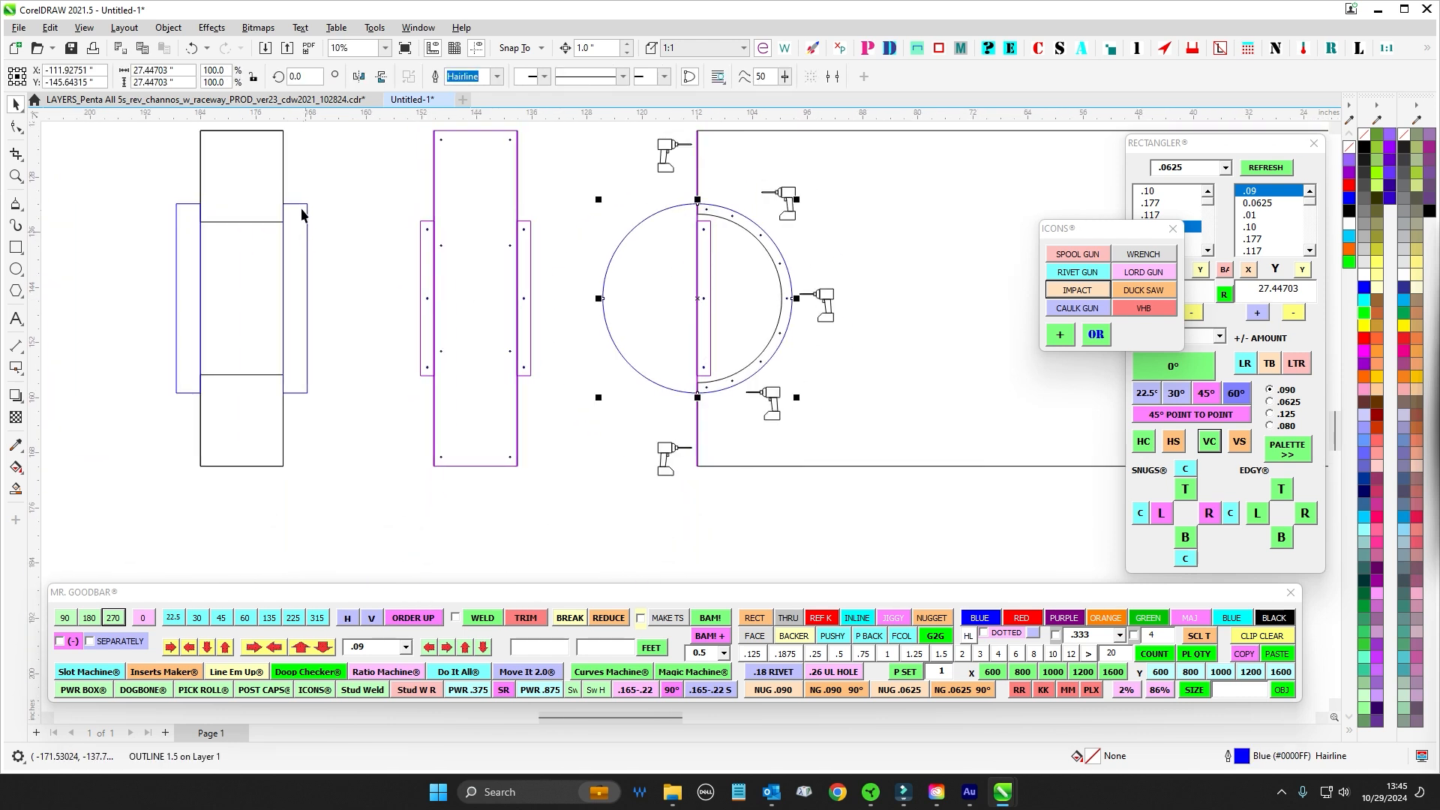
Compare the blue rectangle flanking the black side view with the blue circle on the panel edge
{"action": "left_click_drag", "start_coordinate": [333, 182], "coordinate": [241, 477]}
{"action": "scroll", "coordinate": [290, 277], "scroll_direction": "up", "scroll_amount": 3}
{"action": "scroll", "coordinate": [267, 287], "scroll_direction": "down", "scroll_amount": 3}
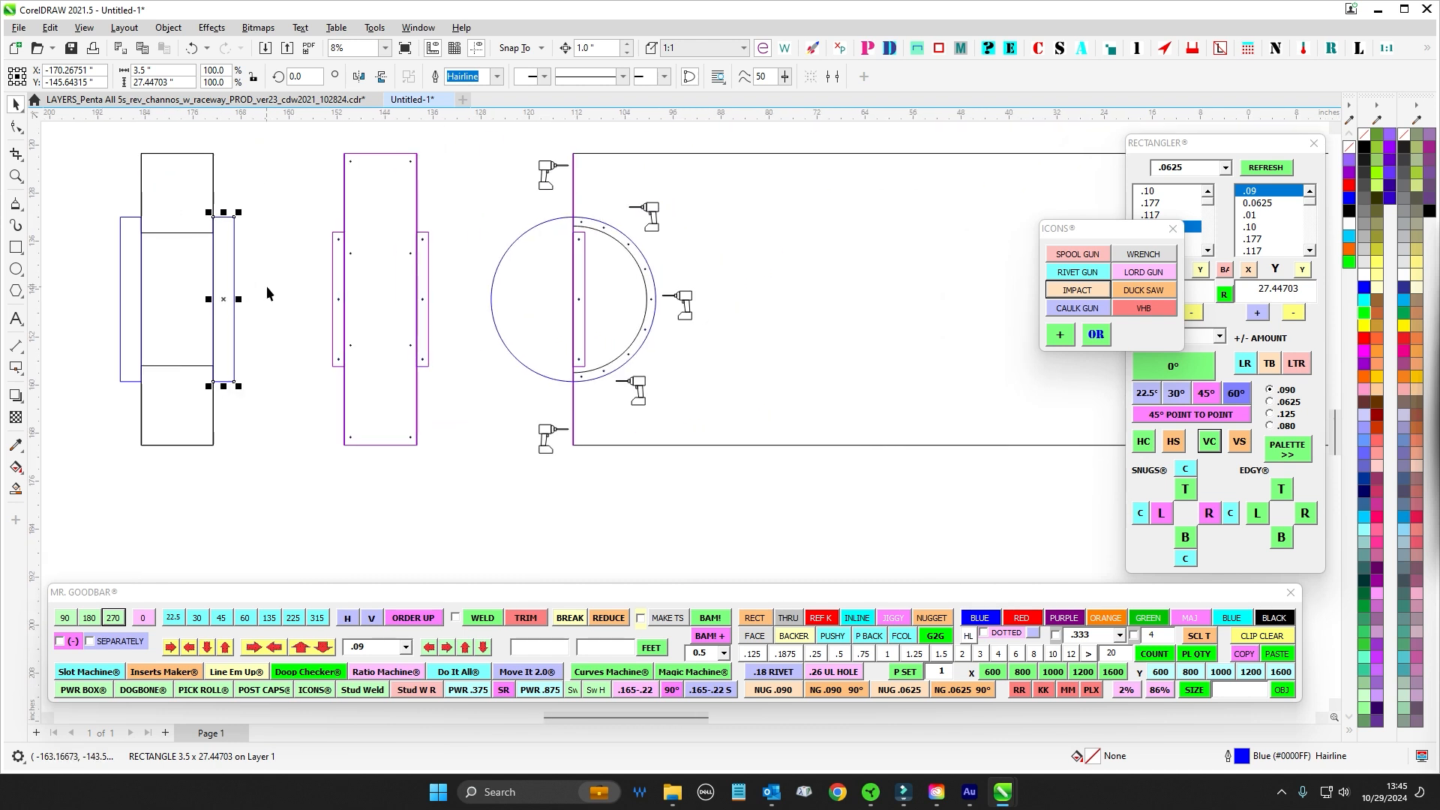
{"action": "scroll", "coordinate": [560, 223], "scroll_direction": "up", "scroll_amount": 1}
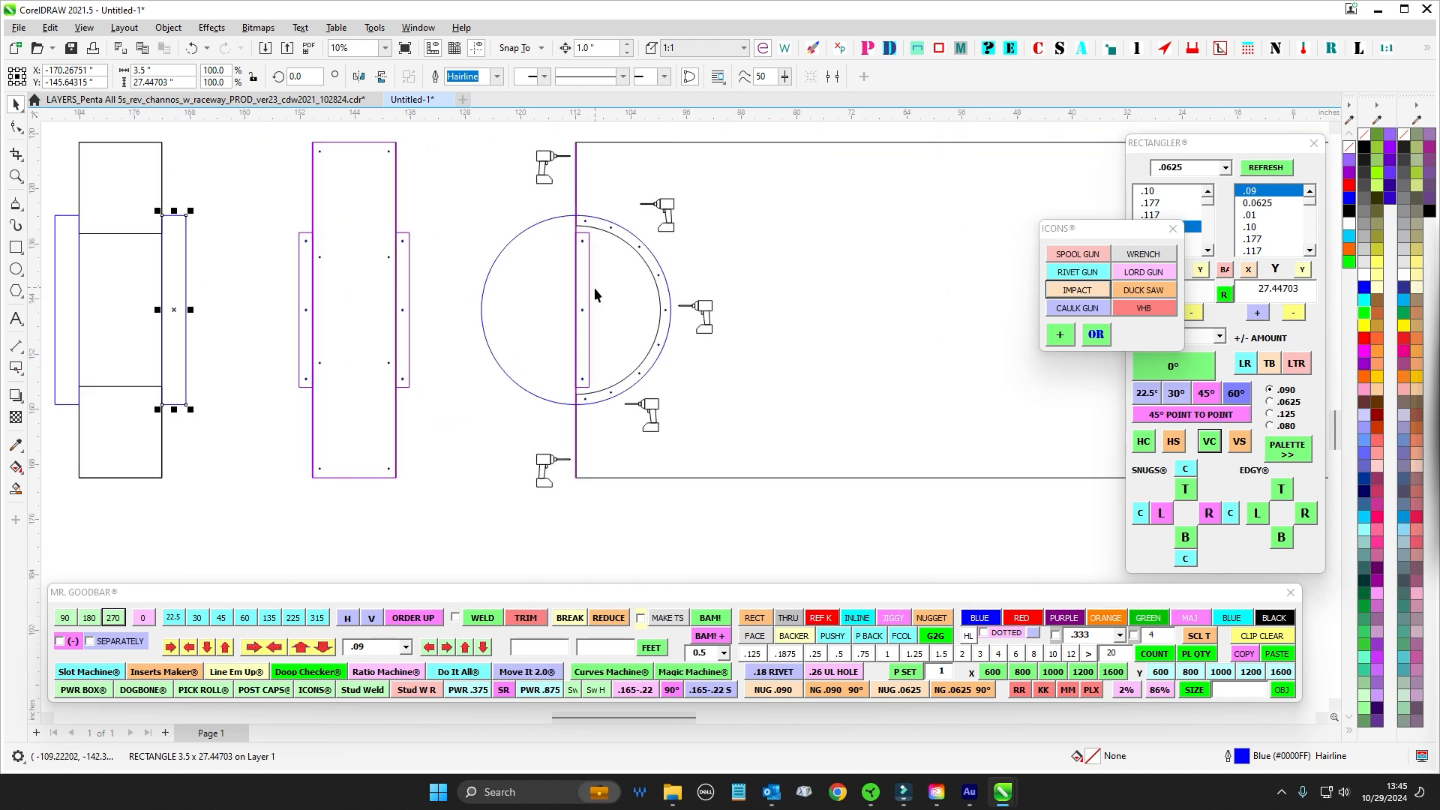
{"action": "scroll", "coordinate": [597, 292], "scroll_direction": "up", "scroll_amount": 1}
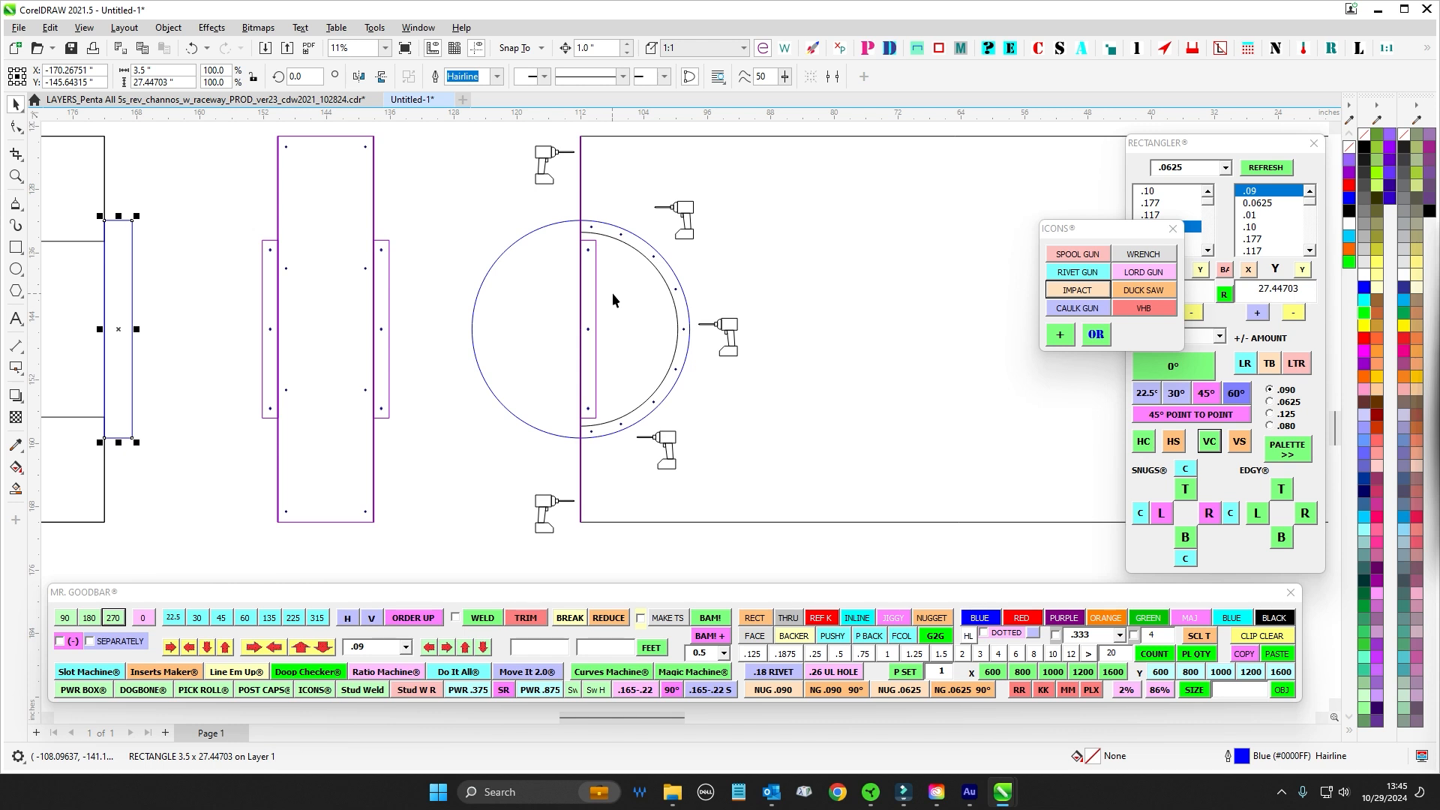
{"action": "left_click_drag", "start_coordinate": [613, 301], "coordinate": [643, 301]}
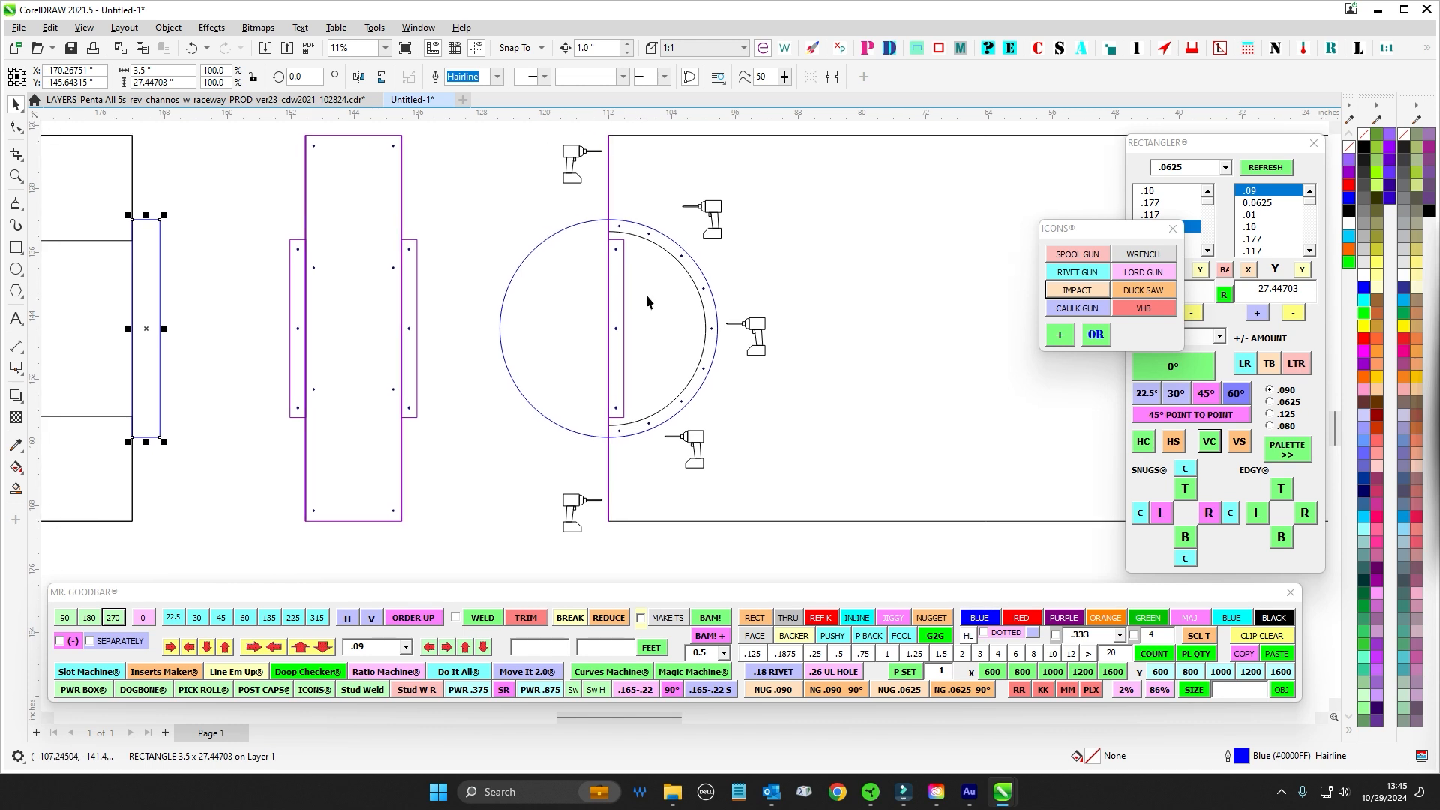
{"action": "left_click", "coordinate": [575, 230]}
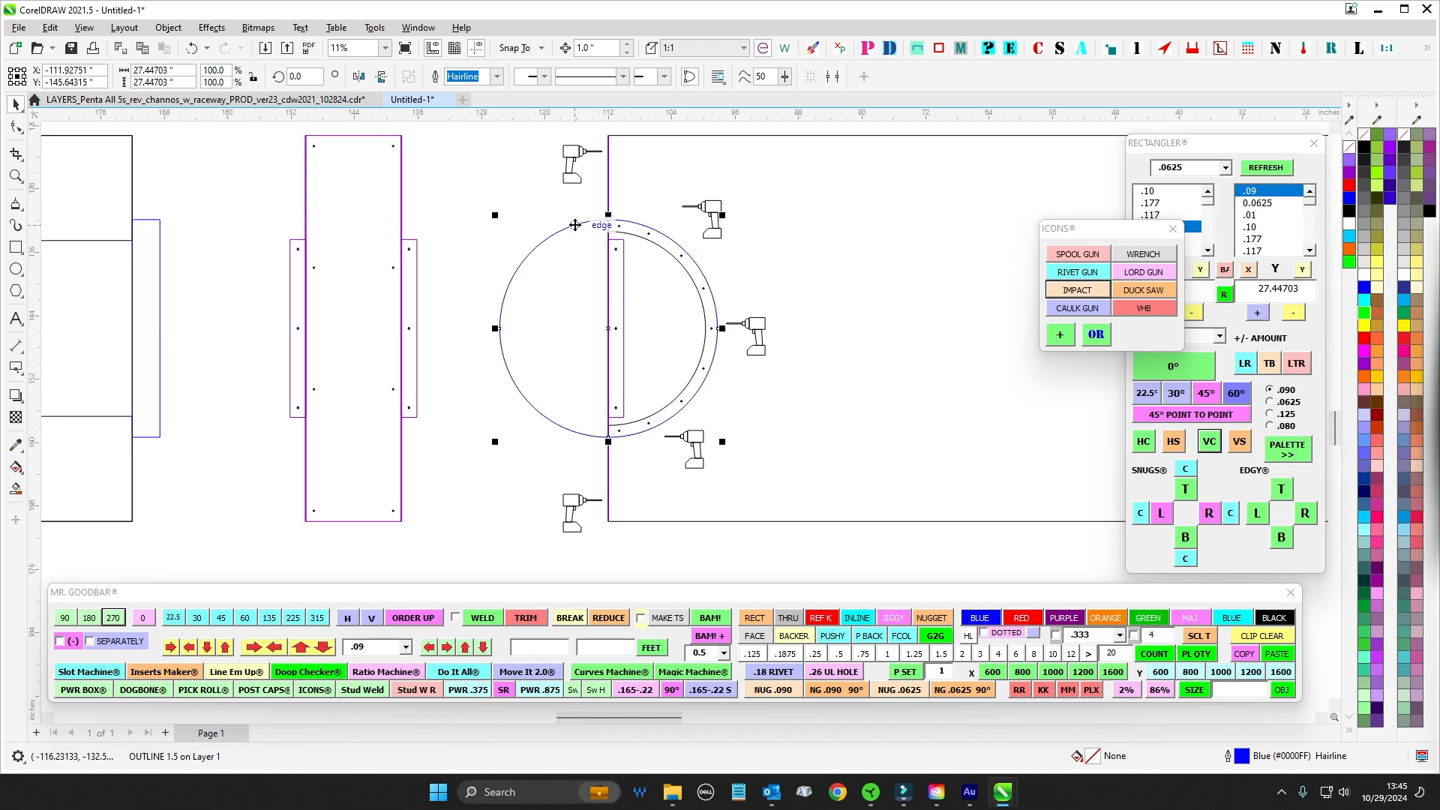
{"action": "scroll", "coordinate": [321, 209], "scroll_direction": "left", "scroll_amount": 2}
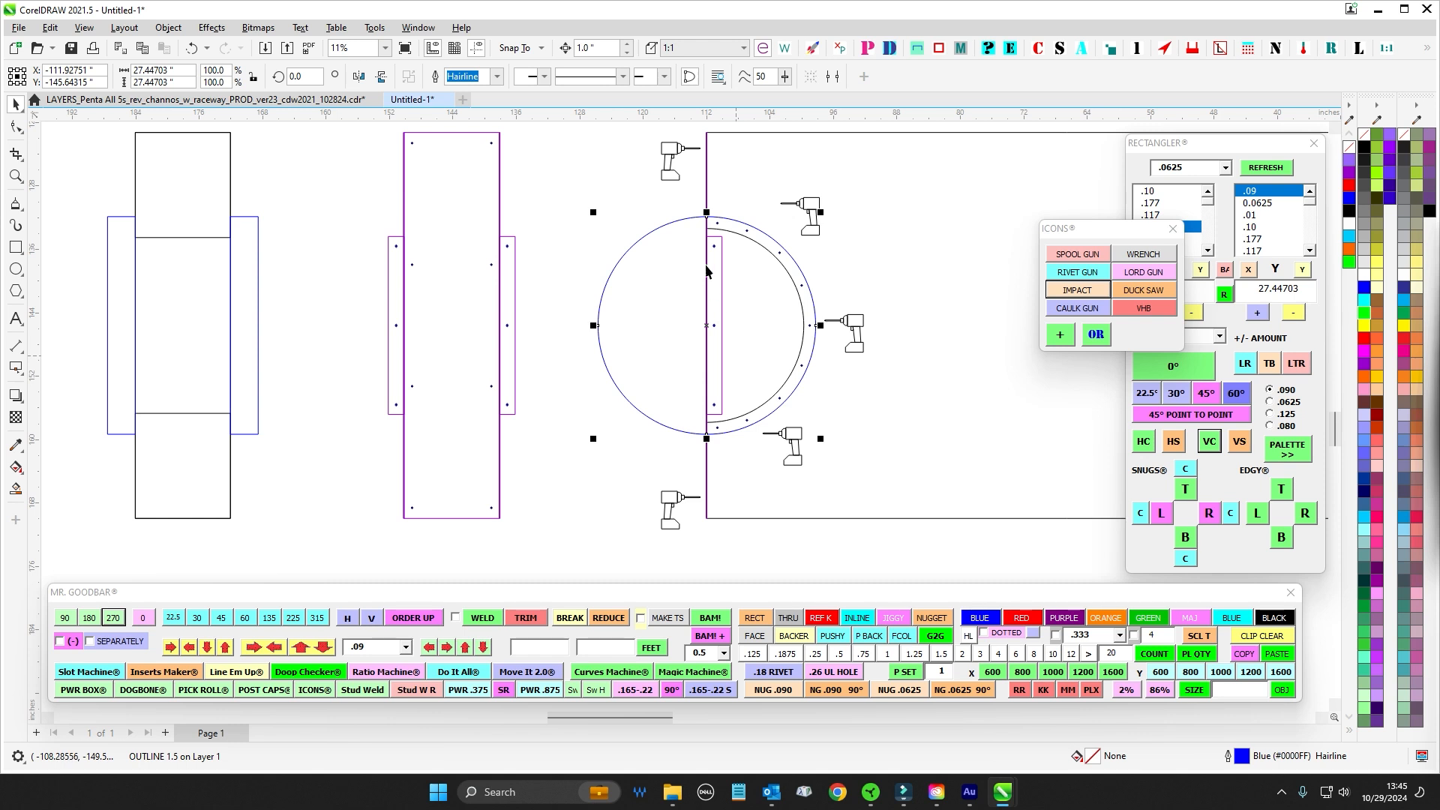
{"action": "scroll", "coordinate": [852, 314], "scroll_direction": "right", "scroll_amount": 5}
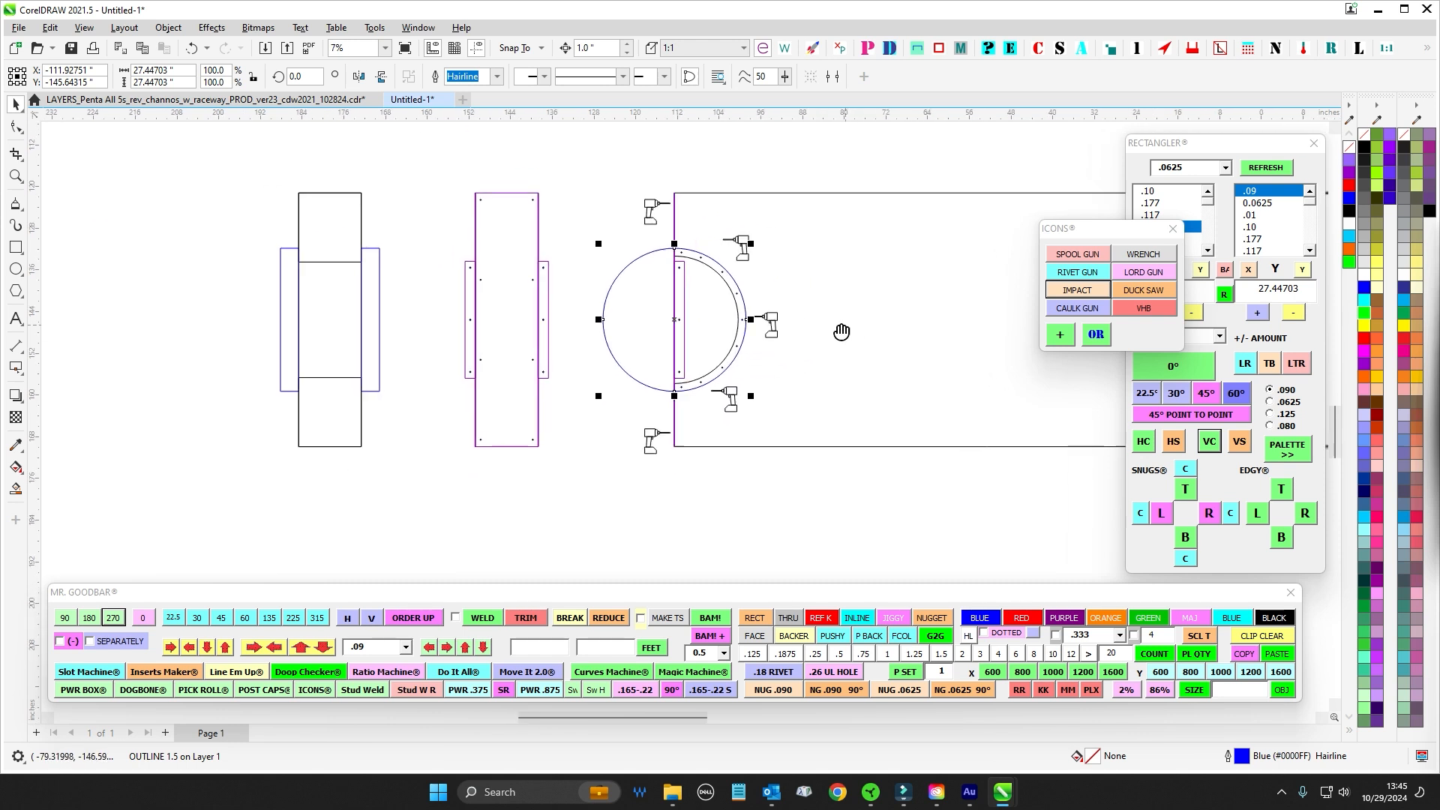
Add a 0.375-inch power hole and place it inside the circle, between the straight bracket strip and the curved flange
{"action": "left_click", "coordinate": [852, 313]}
{"action": "scroll", "coordinate": [685, 312], "scroll_direction": "up", "scroll_amount": 2}
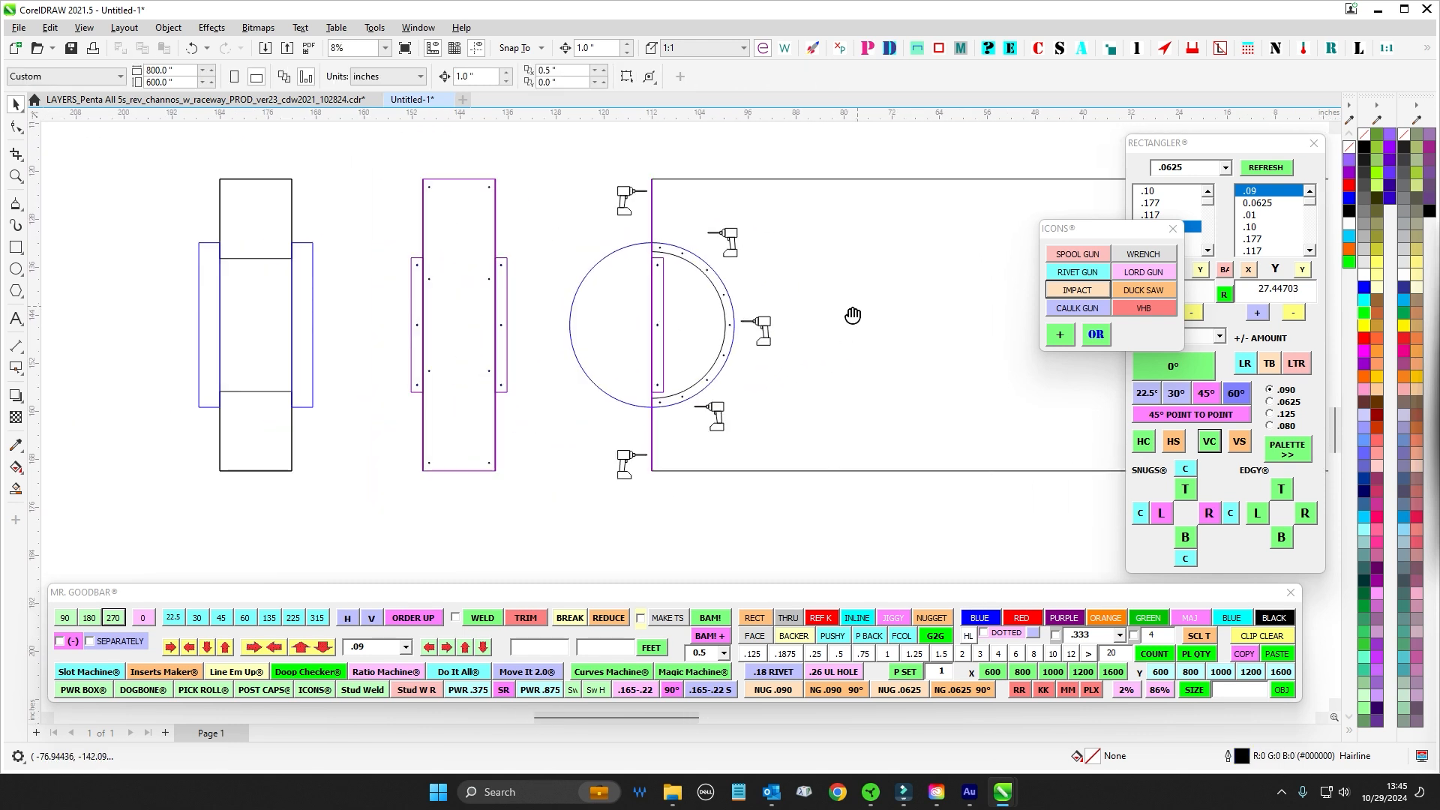
{"action": "scroll", "coordinate": [673, 344], "scroll_direction": "right", "scroll_amount": 1}
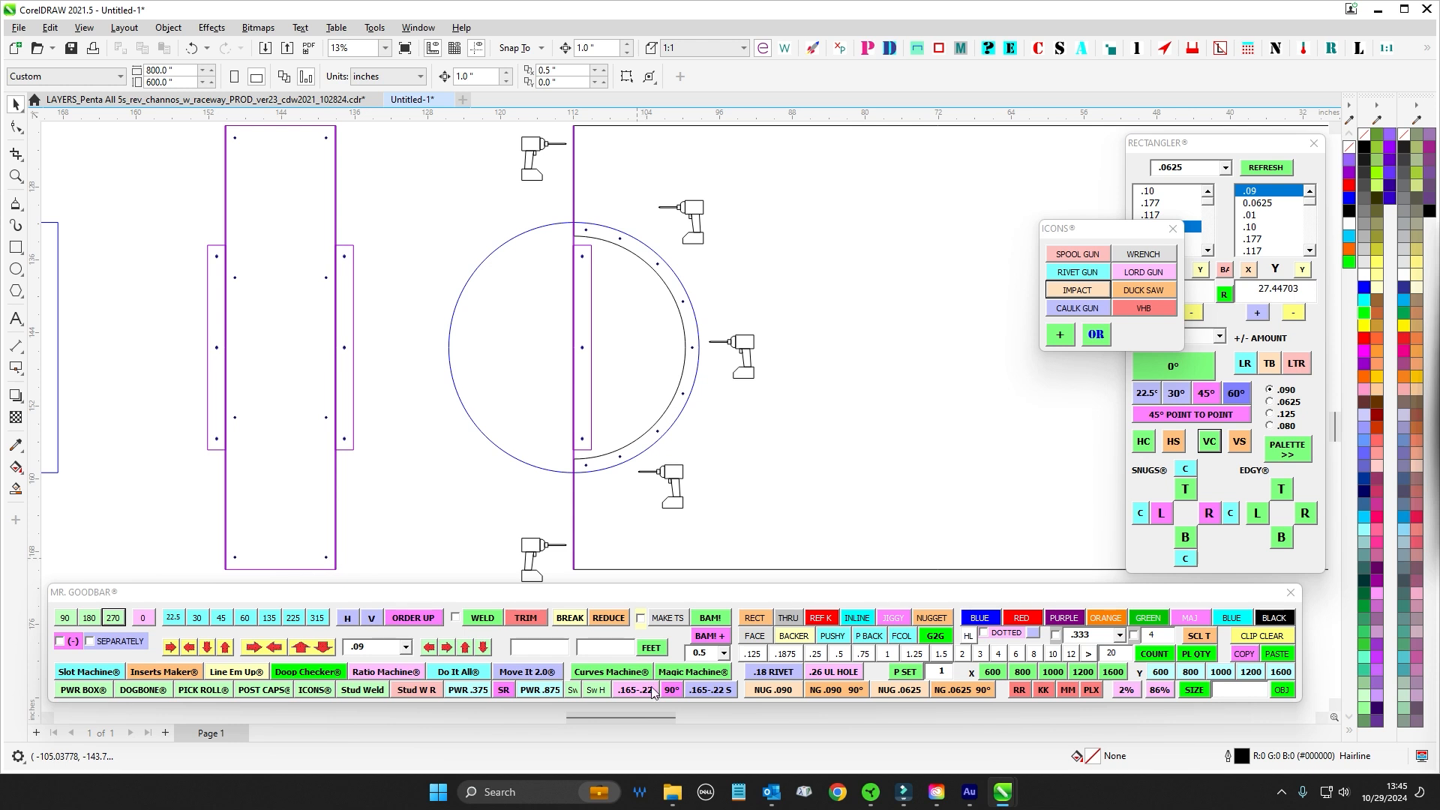
{"action": "left_click", "coordinate": [468, 690]}
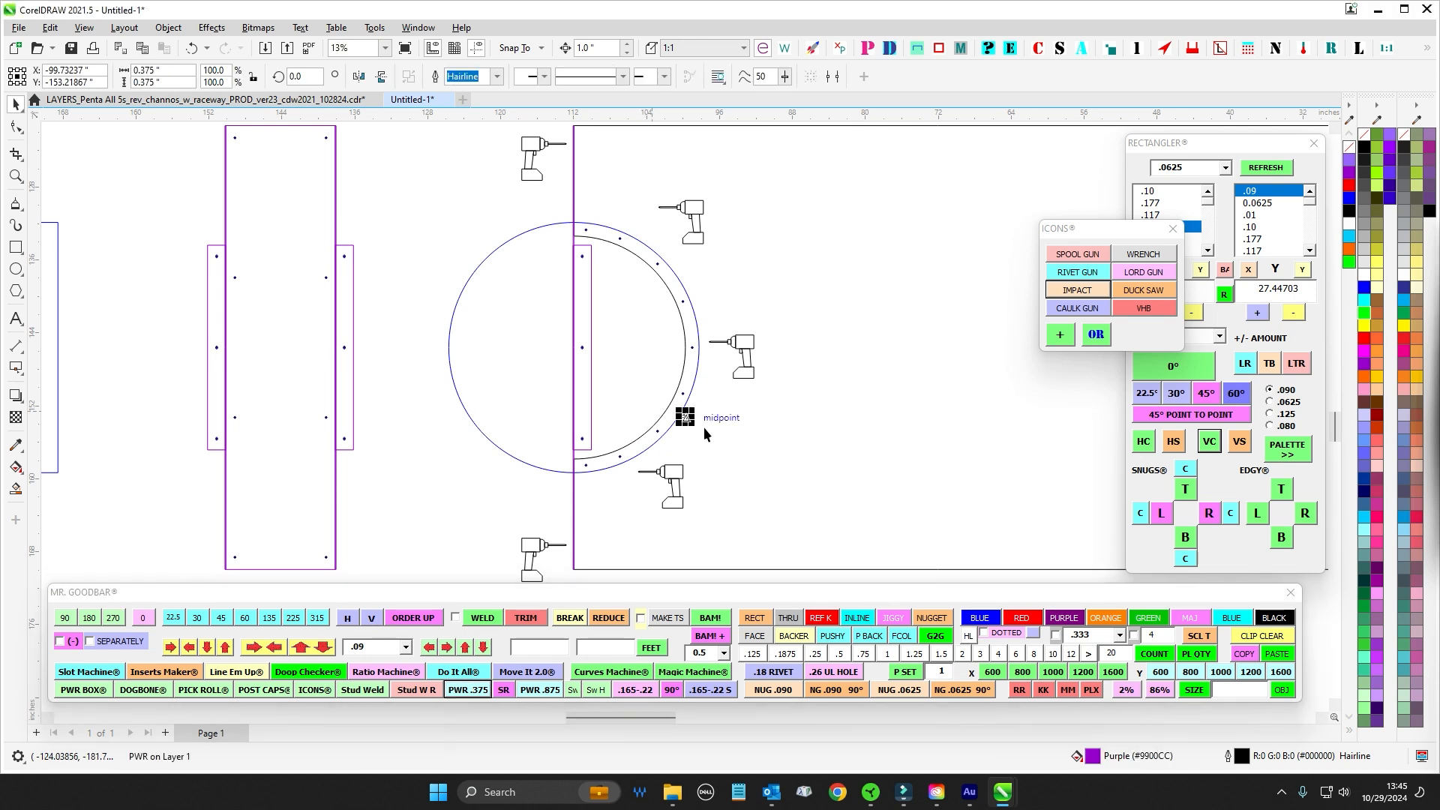
{"action": "scroll", "coordinate": [704, 426], "scroll_direction": "up", "scroll_amount": 2}
{"action": "left_click_drag", "start_coordinate": [679, 414], "coordinate": [557, 447]}
{"action": "scroll", "coordinate": [557, 447], "scroll_direction": "up", "scroll_amount": 1}
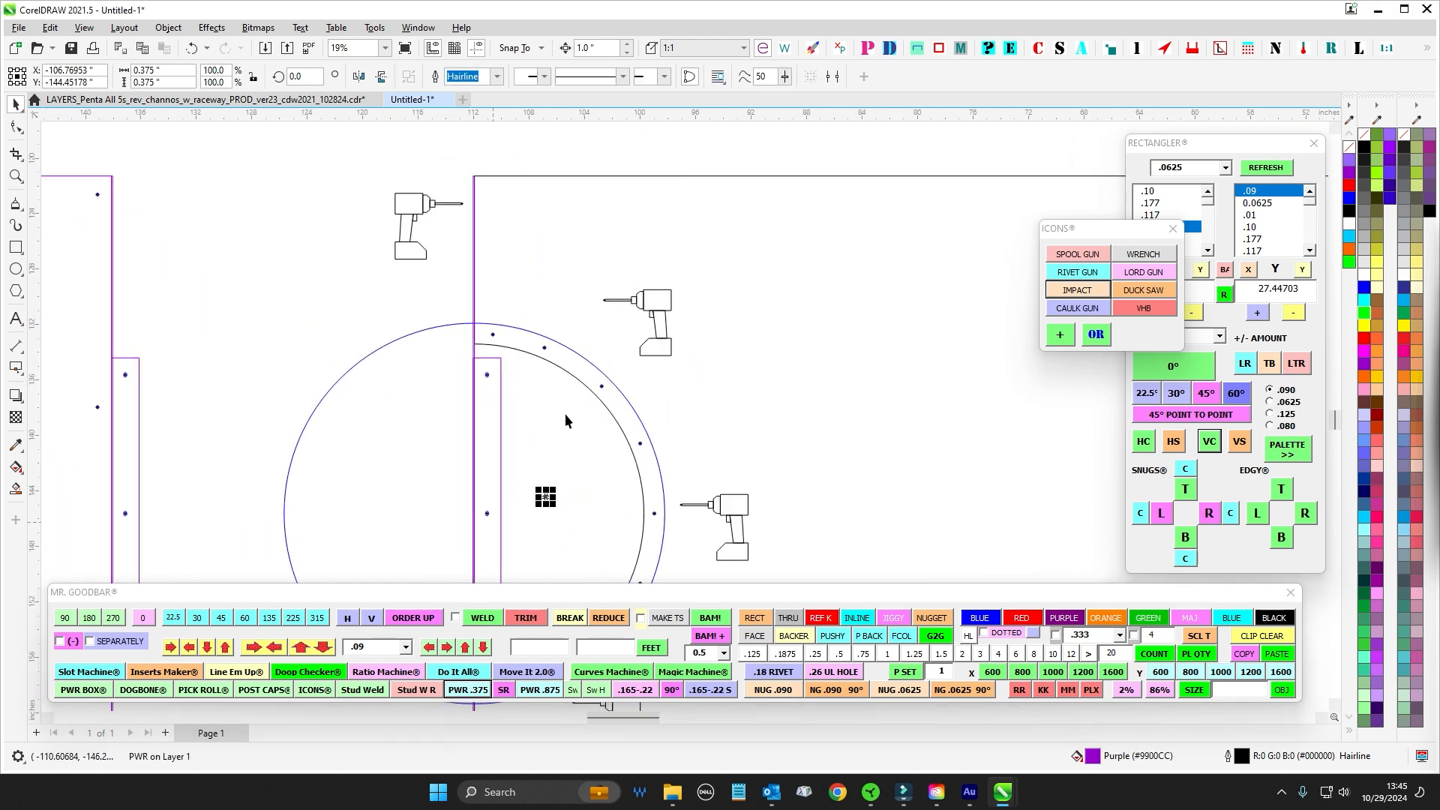
Draw a rectangle about 14 inches wide and 3 inches high on the panel above the circle, and delete it
{"action": "mouse_move", "coordinate": [598, 256]}
{"action": "left_mouse_down"}
{"action": "mouse_move", "coordinate": [447, 317]}
{"action": "mouse_move", "coordinate": [408, 292]}
{"action": "mouse_move", "coordinate": [533, 317]}
{"action": "left_mouse_up"}
{"action": "scroll", "coordinate": [447, 316], "scroll_direction": "down", "scroll_amount": 3}
{"action": "left_click", "coordinate": [16, 248]}
{"action": "left_click", "coordinate": [16, 103]}
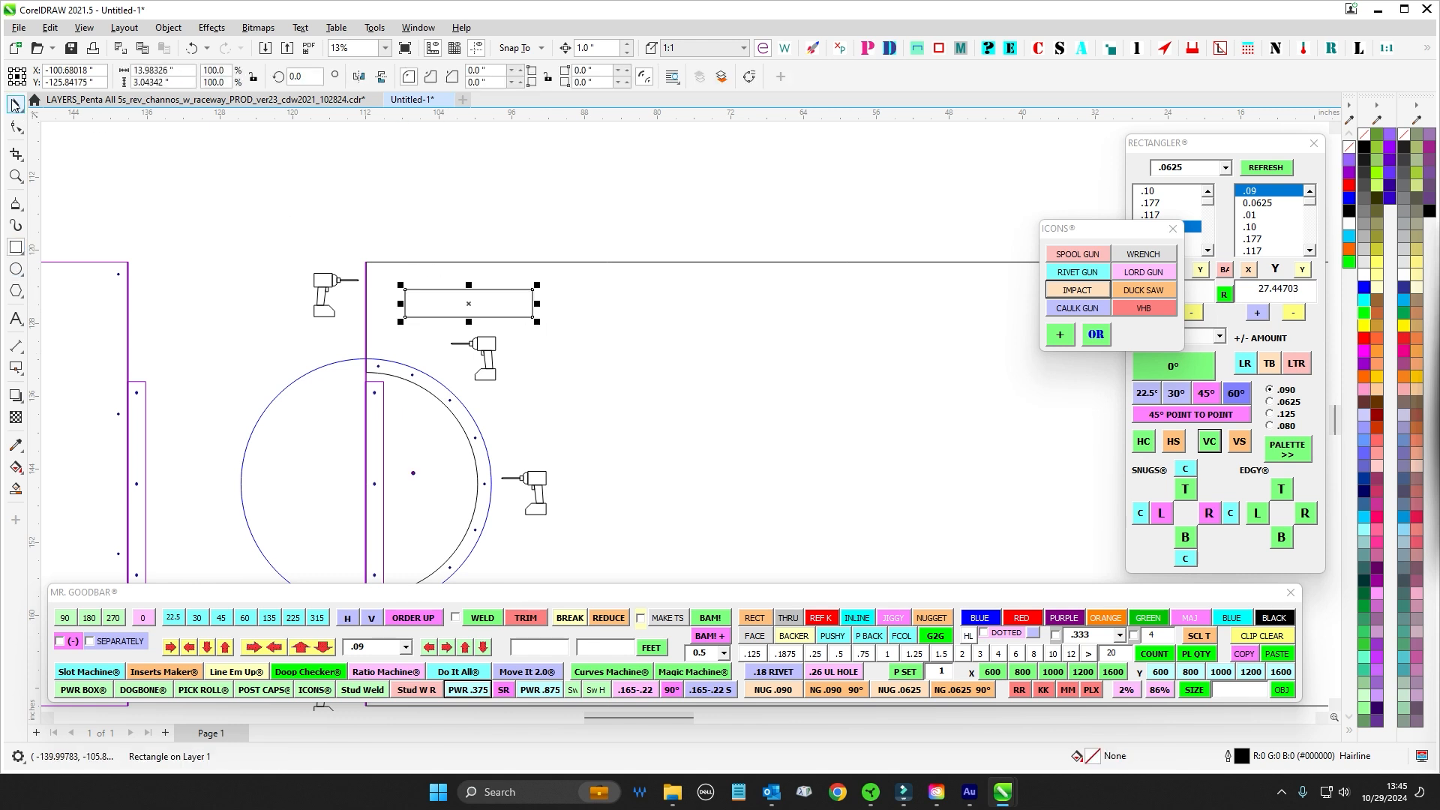
{"action": "scroll", "coordinate": [489, 218], "scroll_direction": "down", "scroll_amount": 1}
{"action": "left_click_drag", "start_coordinate": [489, 219], "coordinate": [647, 289]}
{"action": "scroll", "coordinate": [486, 311], "scroll_direction": "down", "scroll_amount": 1}
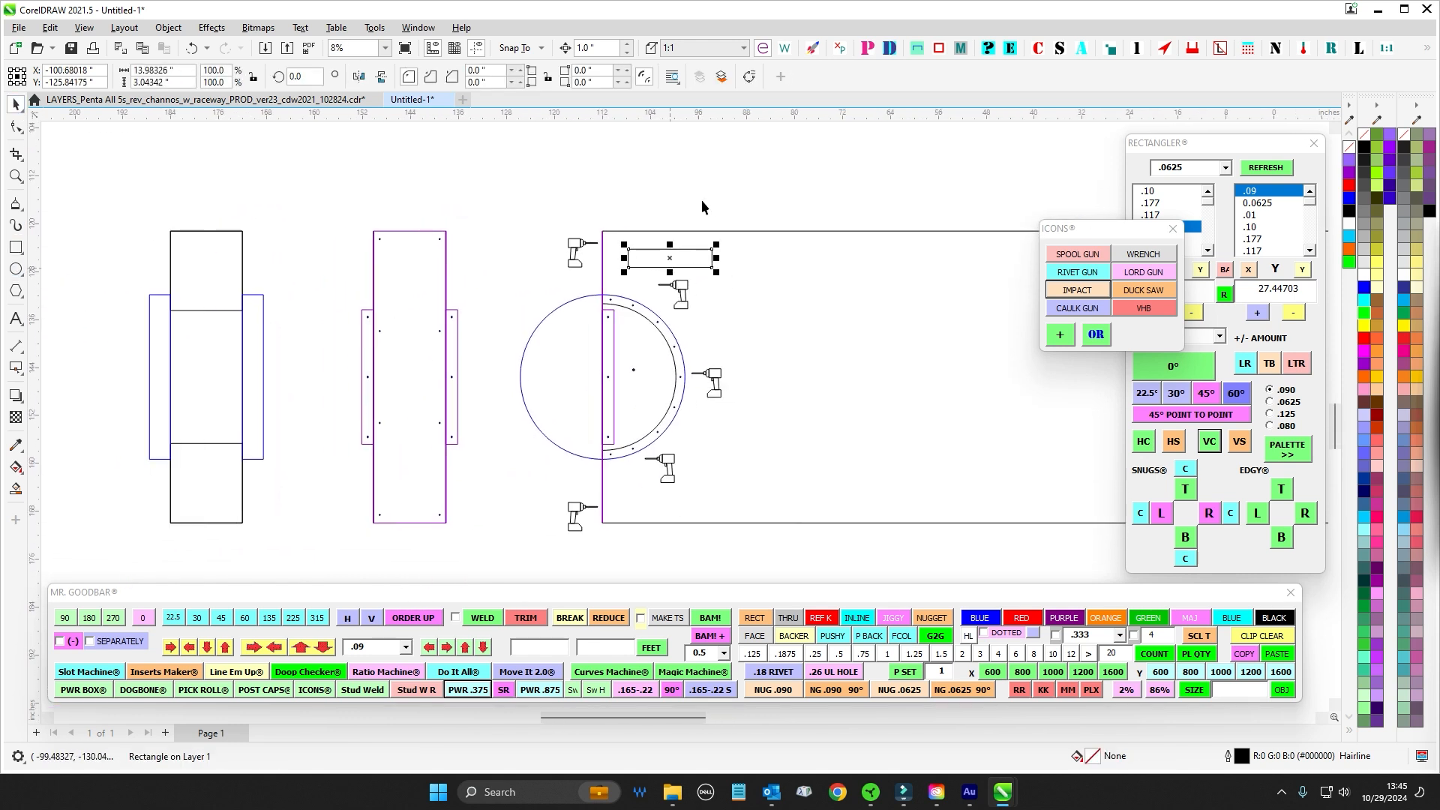
{"action": "left_click_drag", "start_coordinate": [612, 208], "coordinate": [756, 286]}
{"action": "key", "text": "Delete"}
Examine the full lower panel as far as its slanted end, together with the circle and the two side views
{"action": "scroll", "coordinate": [756, 286], "scroll_direction": "down", "scroll_amount": 1}
{"action": "left_click_drag", "start_coordinate": [756, 285], "coordinate": [434, 294]}
{"action": "mouse_move", "coordinate": [580, 347]}
{"action": "left_mouse_down"}
{"action": "mouse_move", "coordinate": [986, 375]}
{"action": "mouse_move", "coordinate": [992, 399]}
{"action": "left_mouse_up"}
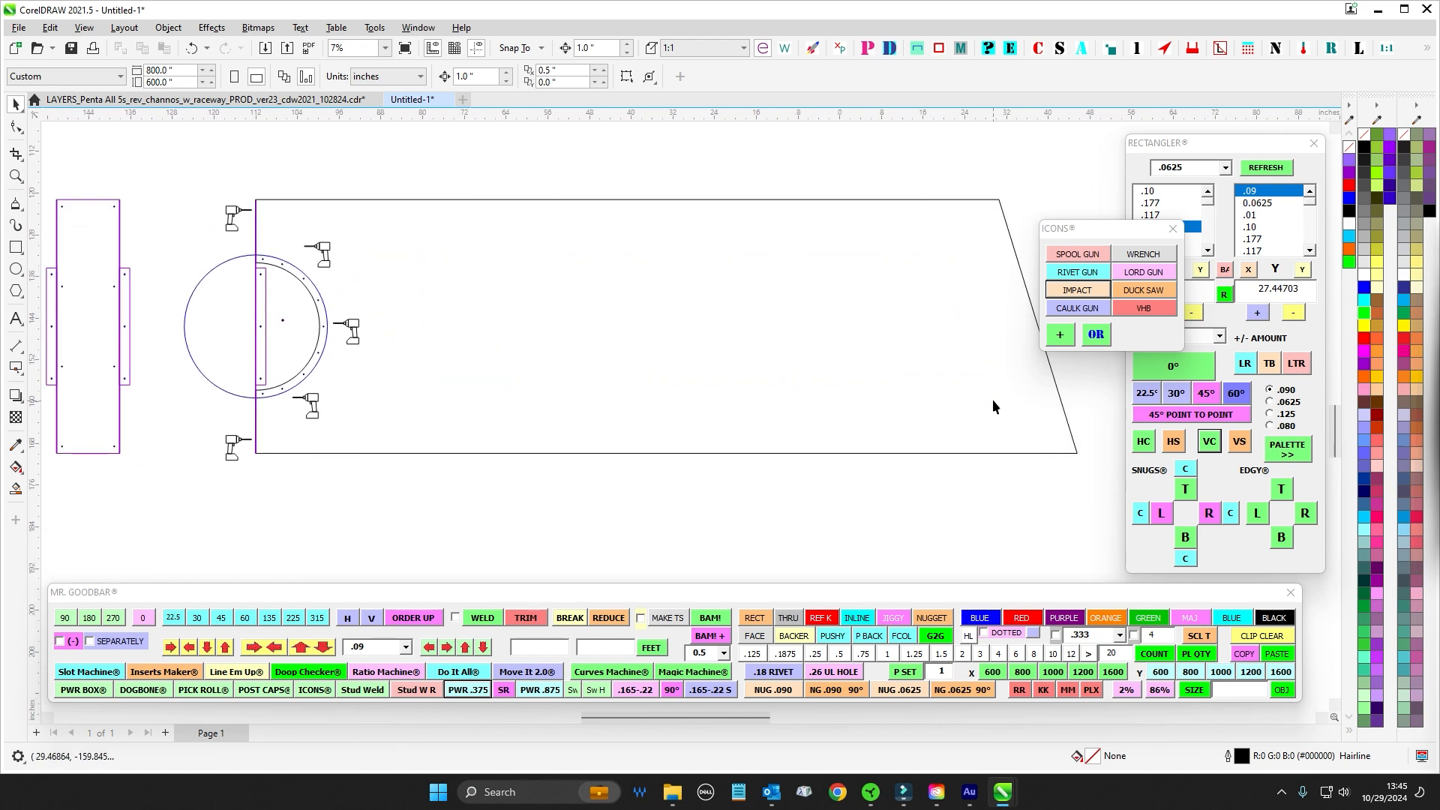
{"action": "scroll", "coordinate": [875, 339], "scroll_direction": "left", "scroll_amount": 3}
{"action": "scroll", "coordinate": [818, 304], "scroll_direction": "left", "scroll_amount": 2}
{"action": "scroll", "coordinate": [488, 283], "scroll_direction": "up", "scroll_amount": 1}
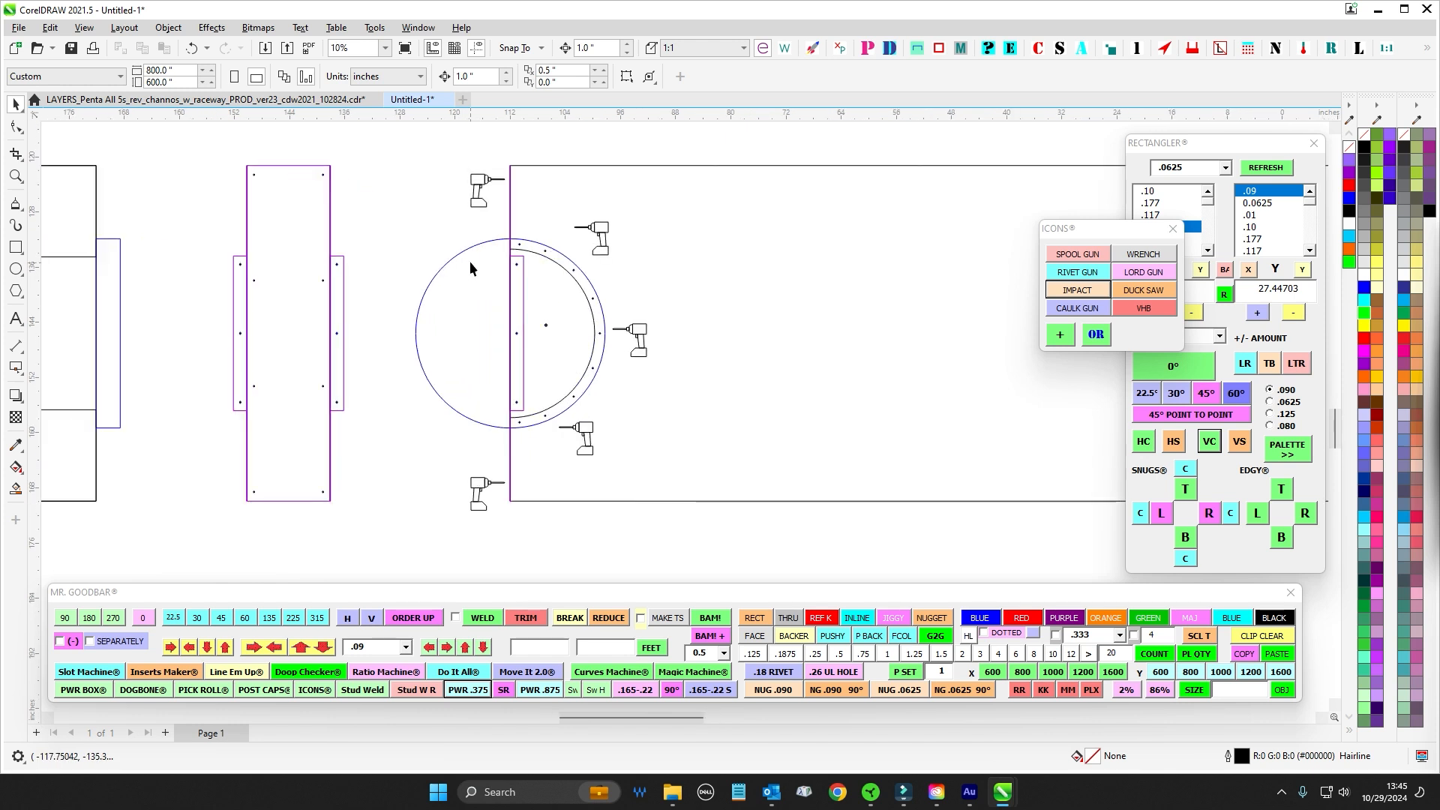
{"action": "left_click", "coordinate": [462, 249]}
{"action": "scroll", "coordinate": [730, 313], "scroll_direction": "down", "scroll_amount": 1}
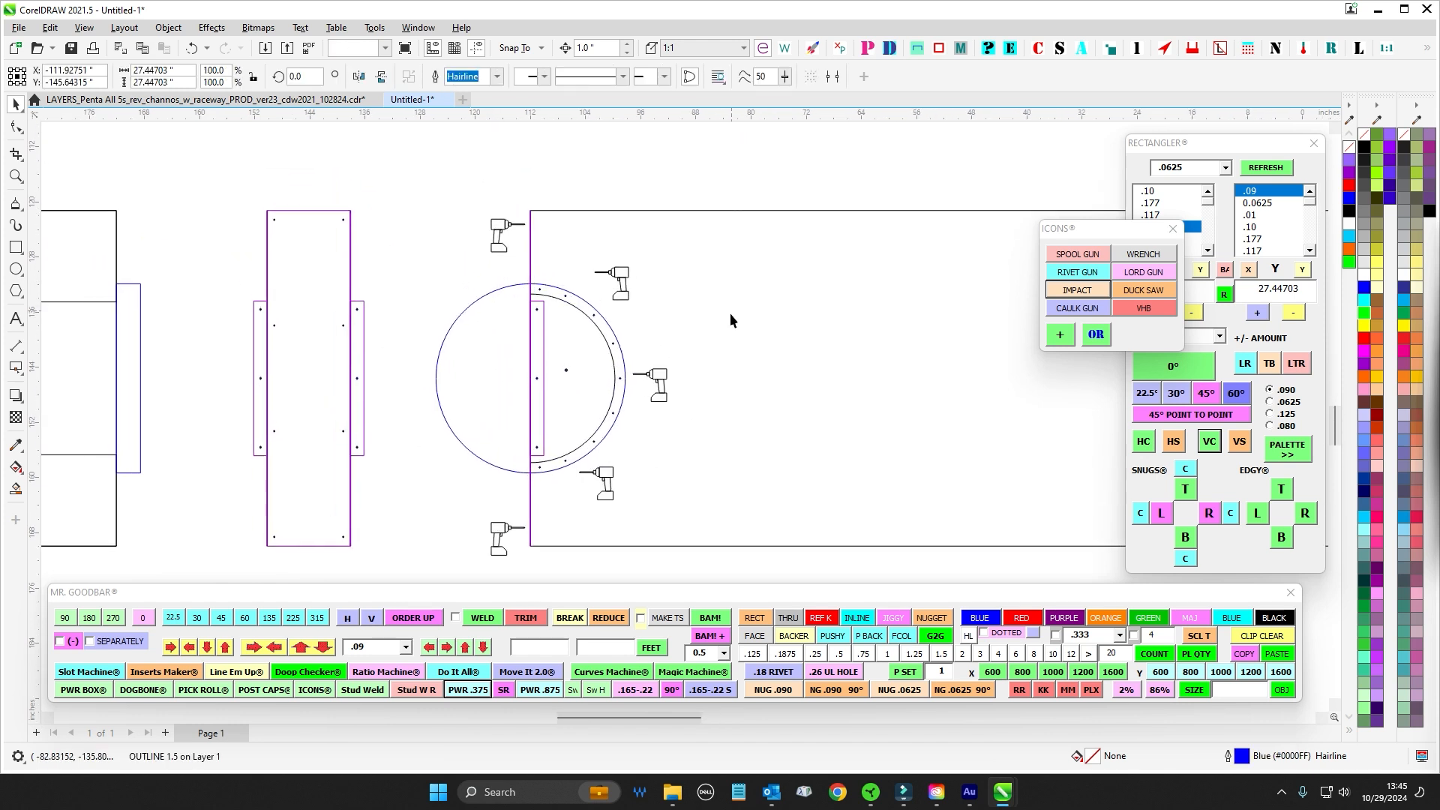
{"action": "scroll", "coordinate": [739, 336], "scroll_direction": "left", "scroll_amount": 1}
{"action": "scroll", "coordinate": [706, 356], "scroll_direction": "right", "scroll_amount": 2}
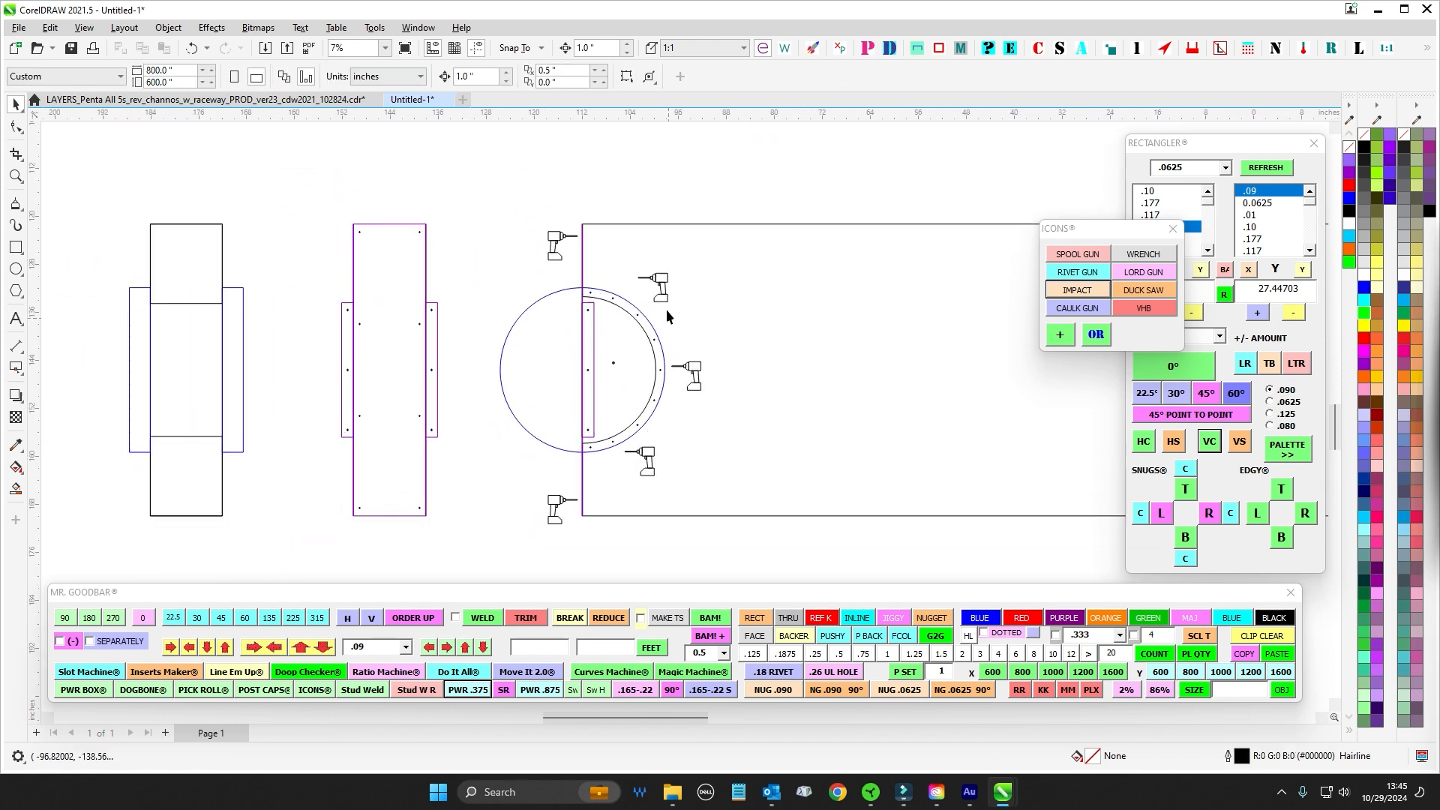
{"action": "scroll", "coordinate": [666, 309], "scroll_direction": "up", "scroll_amount": 1}
{"action": "scroll", "coordinate": [735, 309], "scroll_direction": "down", "scroll_amount": 2}
{"action": "scroll", "coordinate": [621, 300], "scroll_direction": "down", "scroll_amount": 1}
{"action": "scroll", "coordinate": [708, 322], "scroll_direction": "up", "scroll_amount": 1}
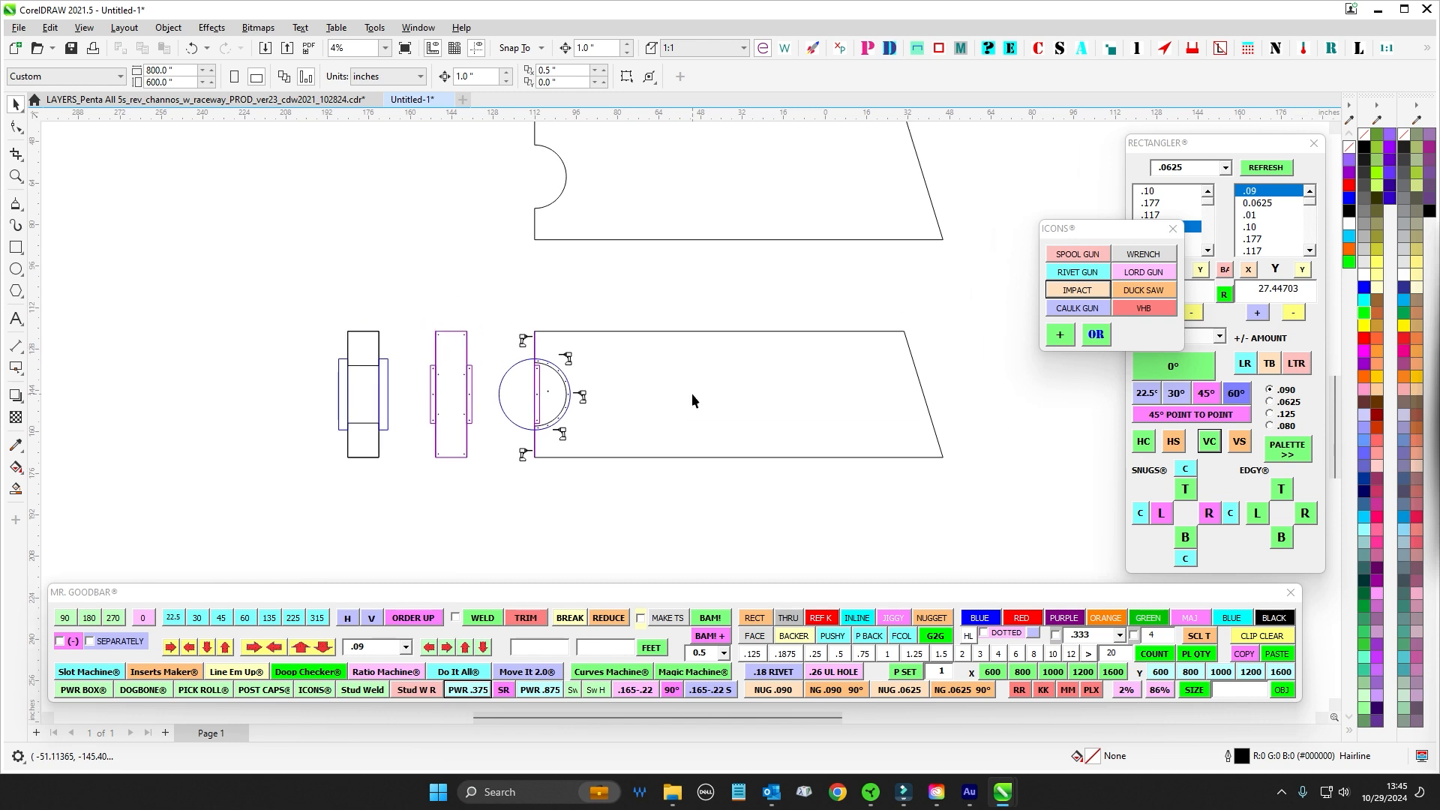
Inspect the circle, the purple bracket view and the three fasteners of the straight bracket strip by selecting them
{"action": "scroll", "coordinate": [569, 381], "scroll_direction": "up", "scroll_amount": 2}
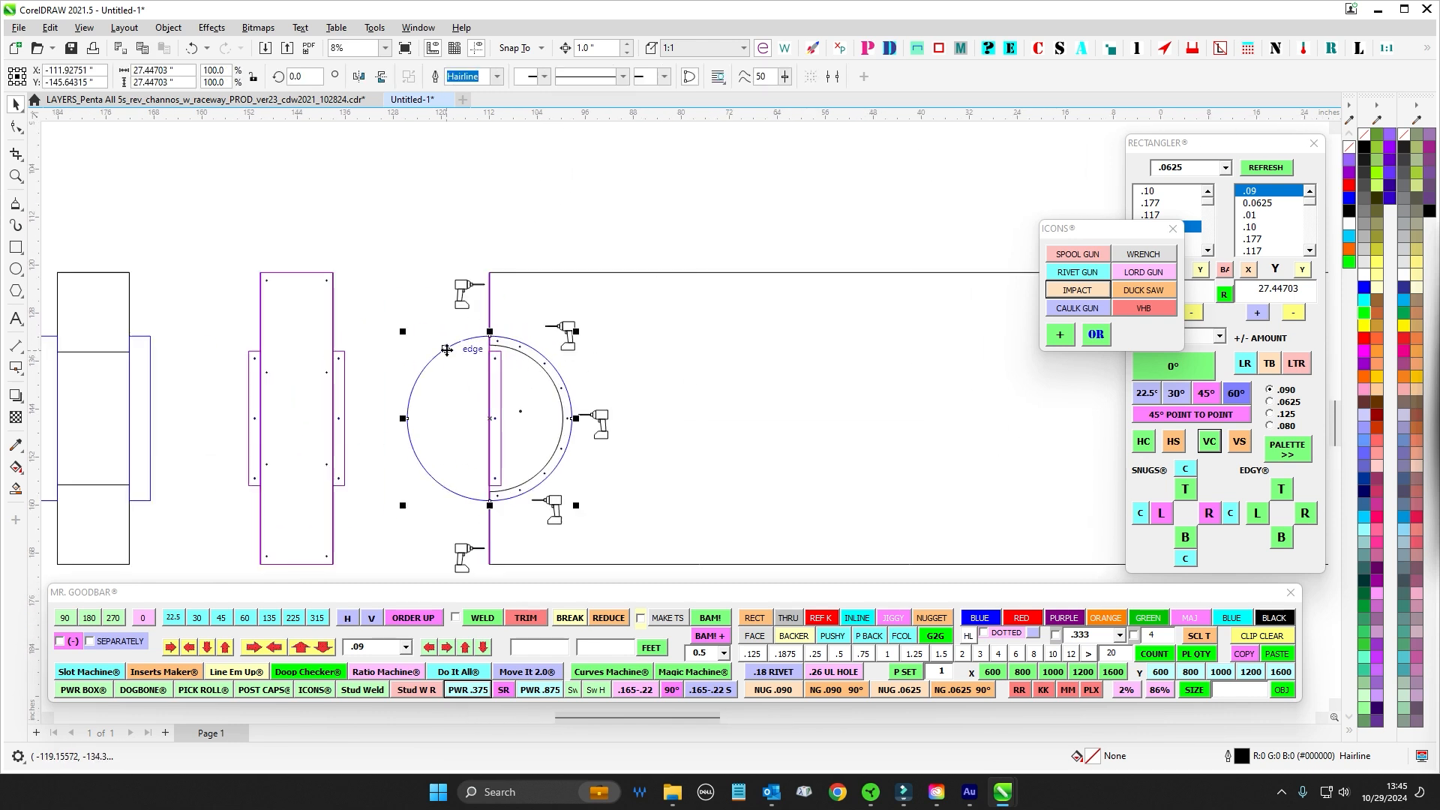
{"action": "scroll", "coordinate": [465, 360], "scroll_direction": "up", "scroll_amount": 2}
{"action": "scroll", "coordinate": [592, 289], "scroll_direction": "down", "scroll_amount": 2}
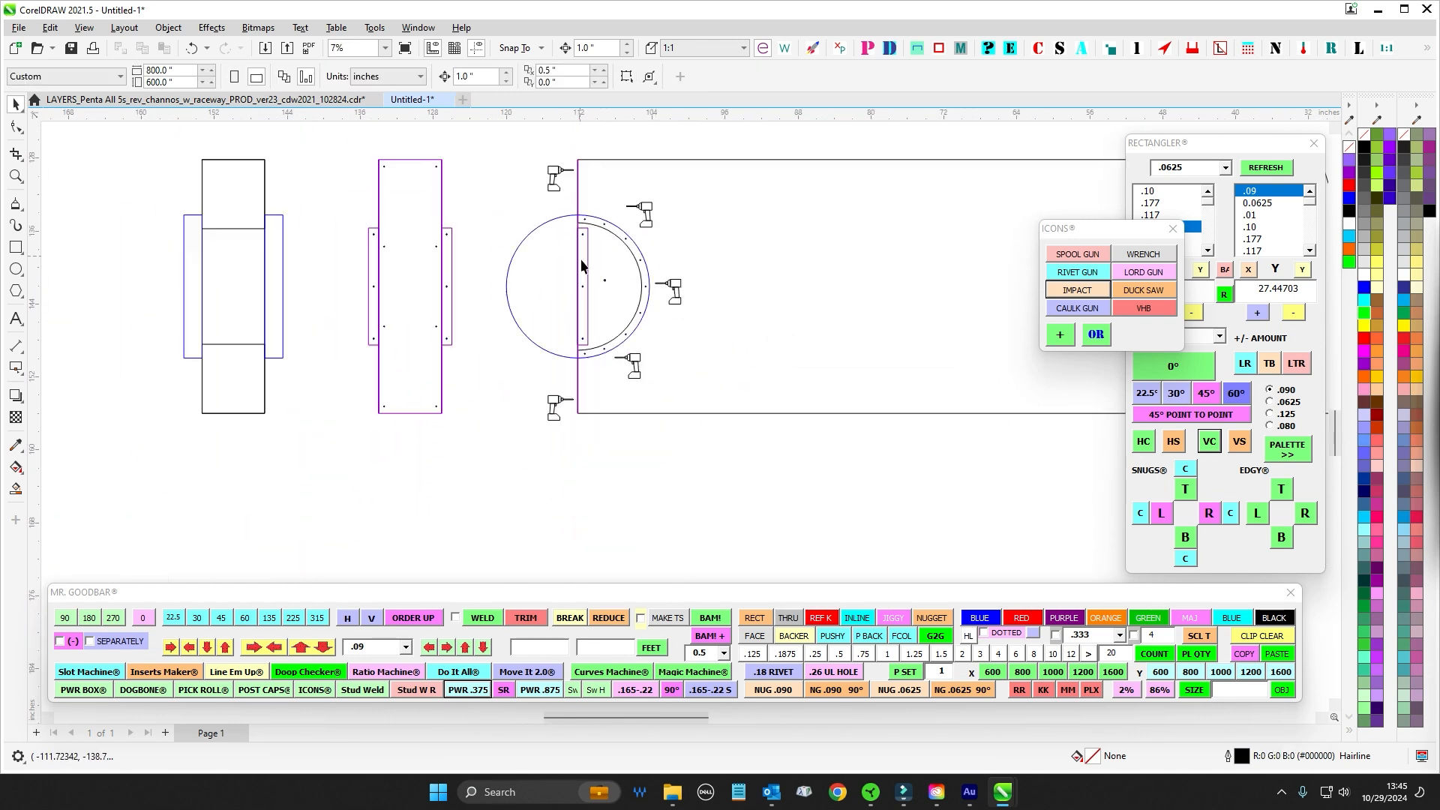
{"action": "left_click_drag", "start_coordinate": [522, 498], "coordinate": [524, 499]}
{"action": "scroll", "coordinate": [593, 236], "scroll_direction": "up", "scroll_amount": 2}
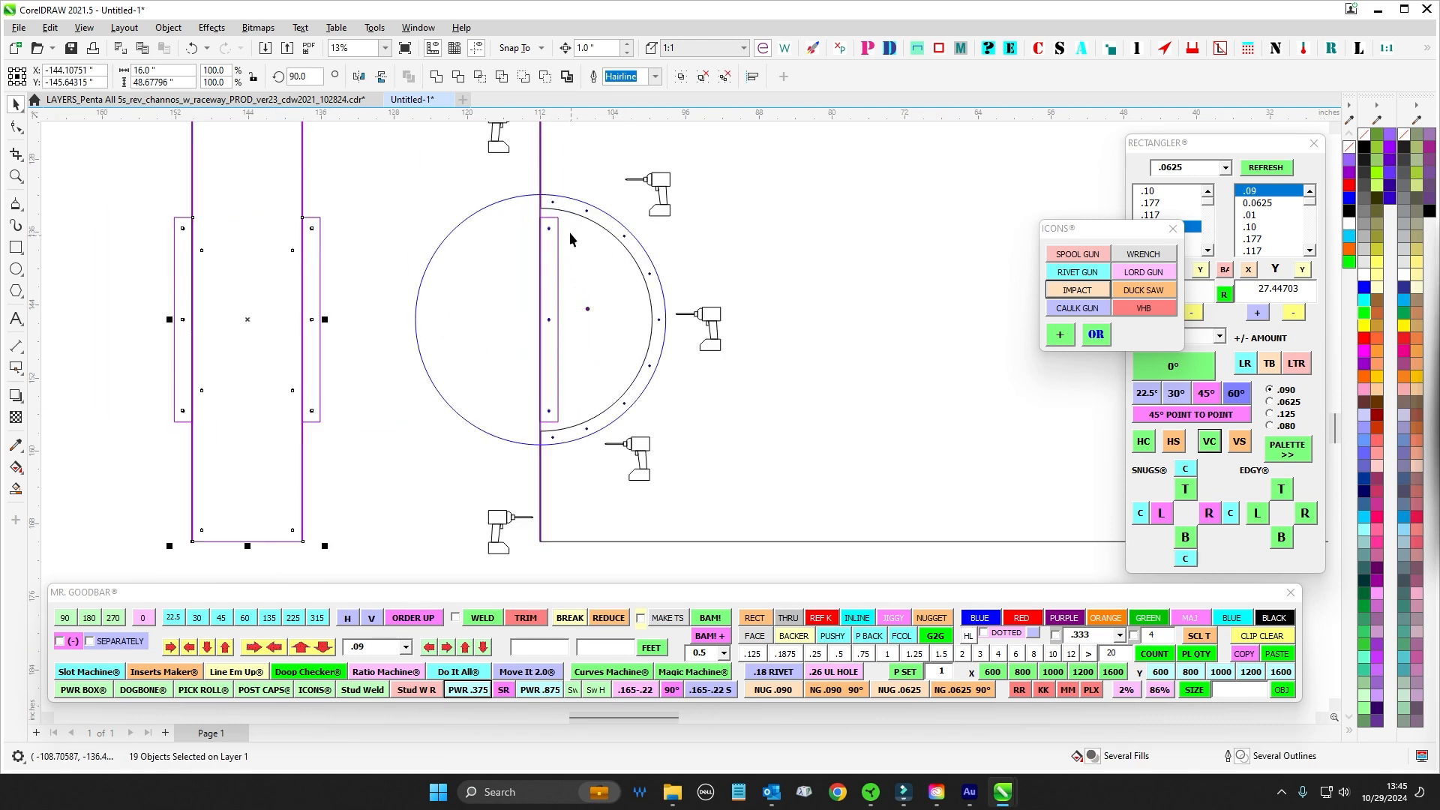
{"action": "left_click_drag", "start_coordinate": [564, 228], "coordinate": [533, 428]}
{"action": "scroll", "coordinate": [533, 429], "scroll_direction": "up", "scroll_amount": 1}
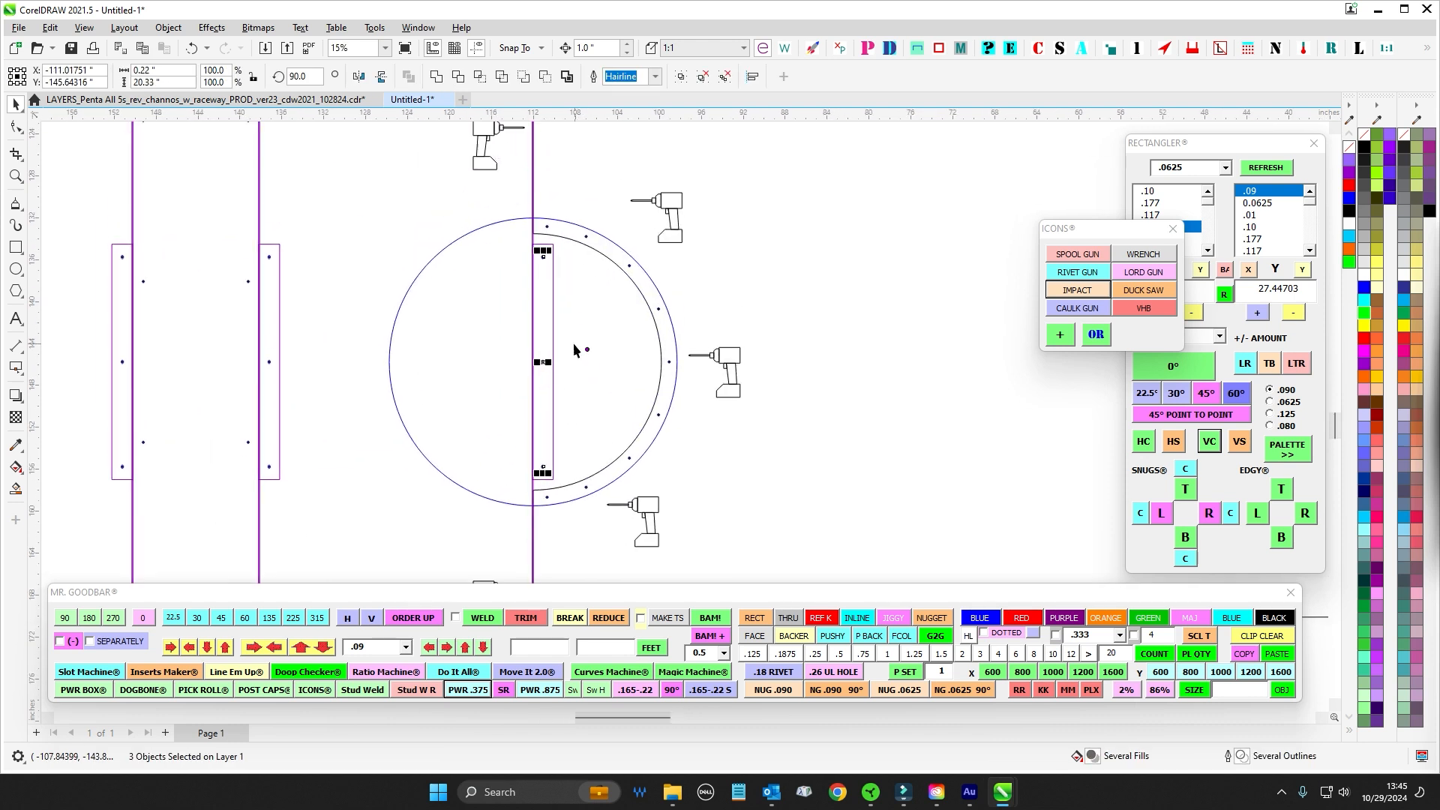
{"action": "left_click", "coordinate": [499, 222]}
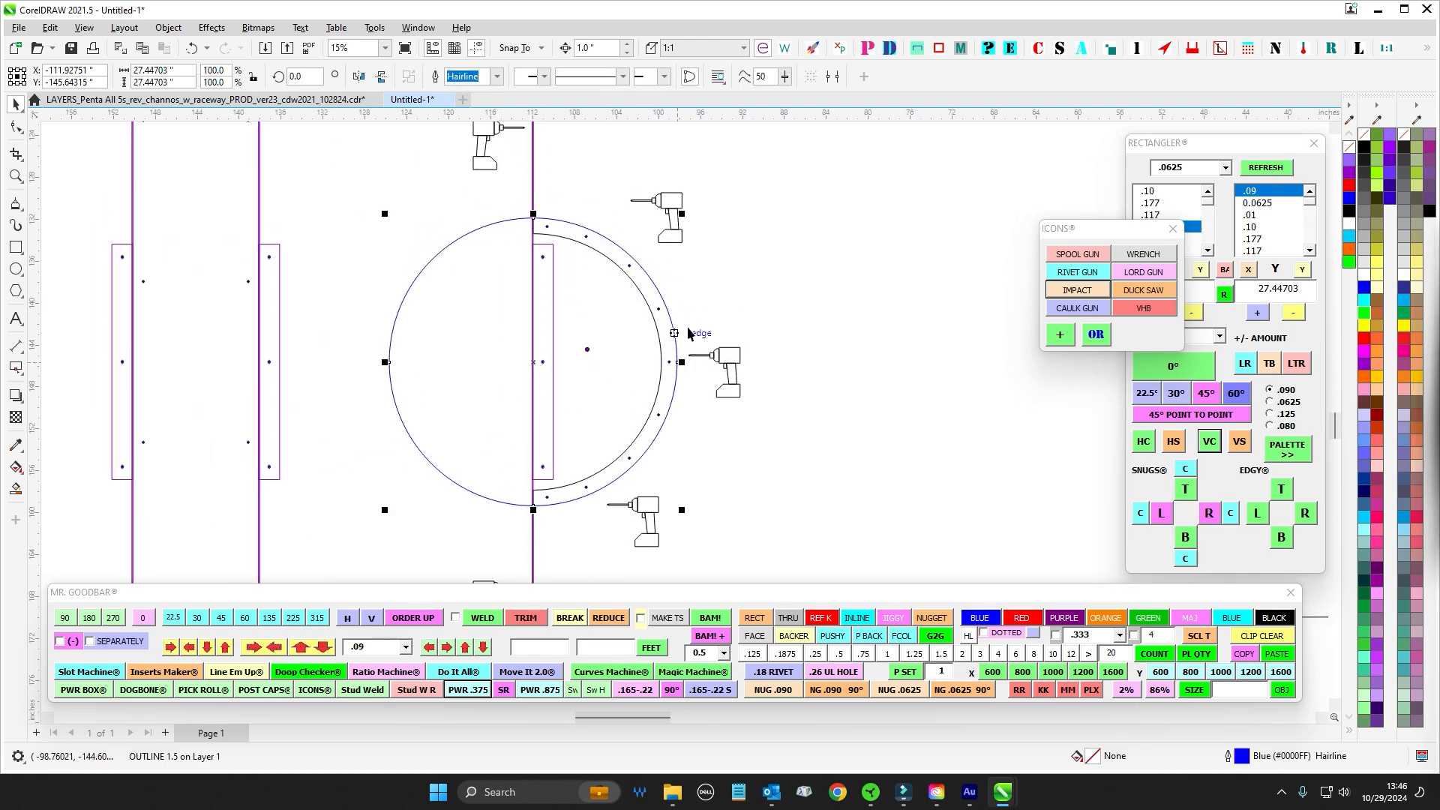
Inspect the circle, the curved flange along its inner edge and the flange's fastener points, selecting the circle
{"action": "left_click", "coordinate": [598, 231]}
{"action": "scroll", "coordinate": [569, 225], "scroll_direction": "up", "scroll_amount": 2}
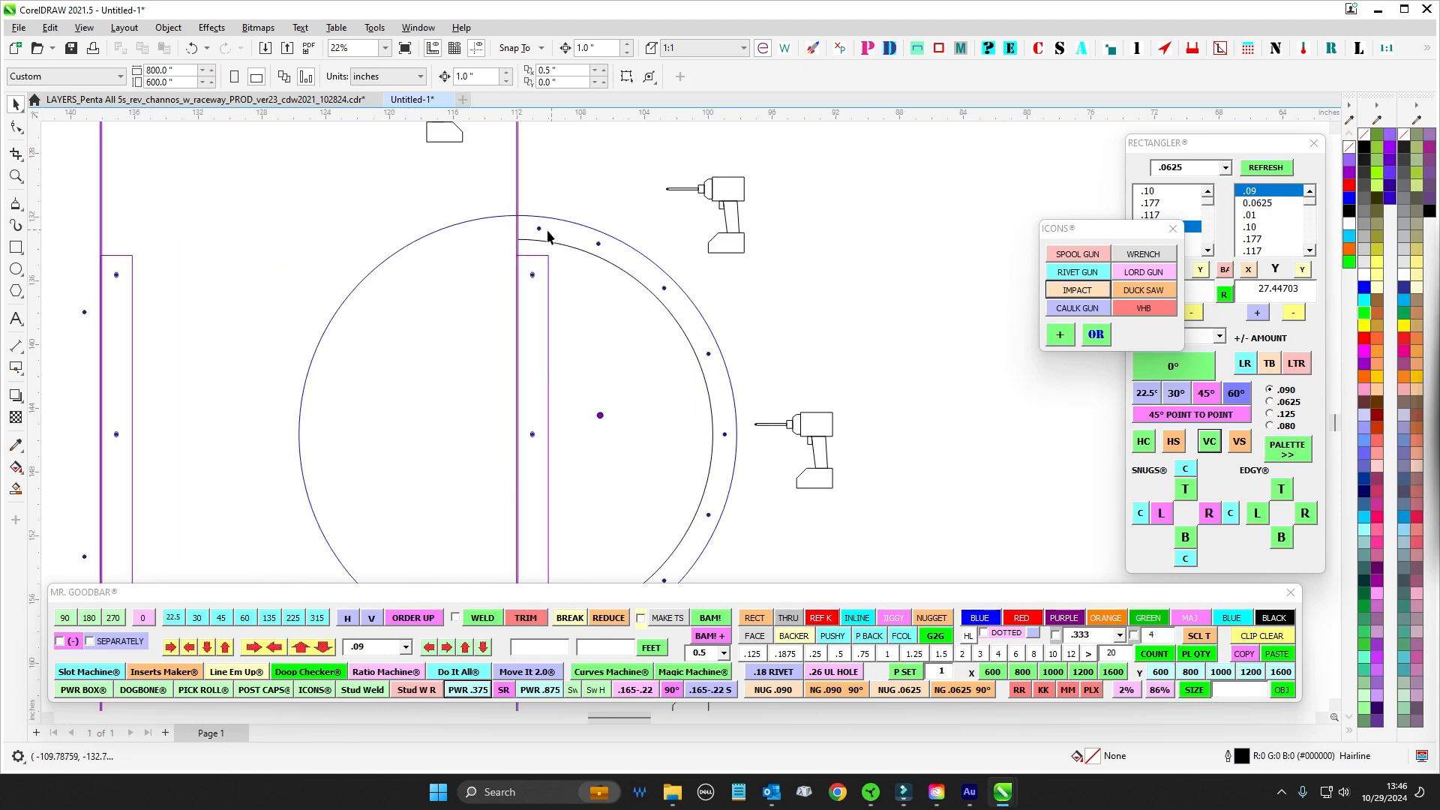
{"action": "scroll", "coordinate": [732, 459], "scroll_direction": "down", "scroll_amount": 2}
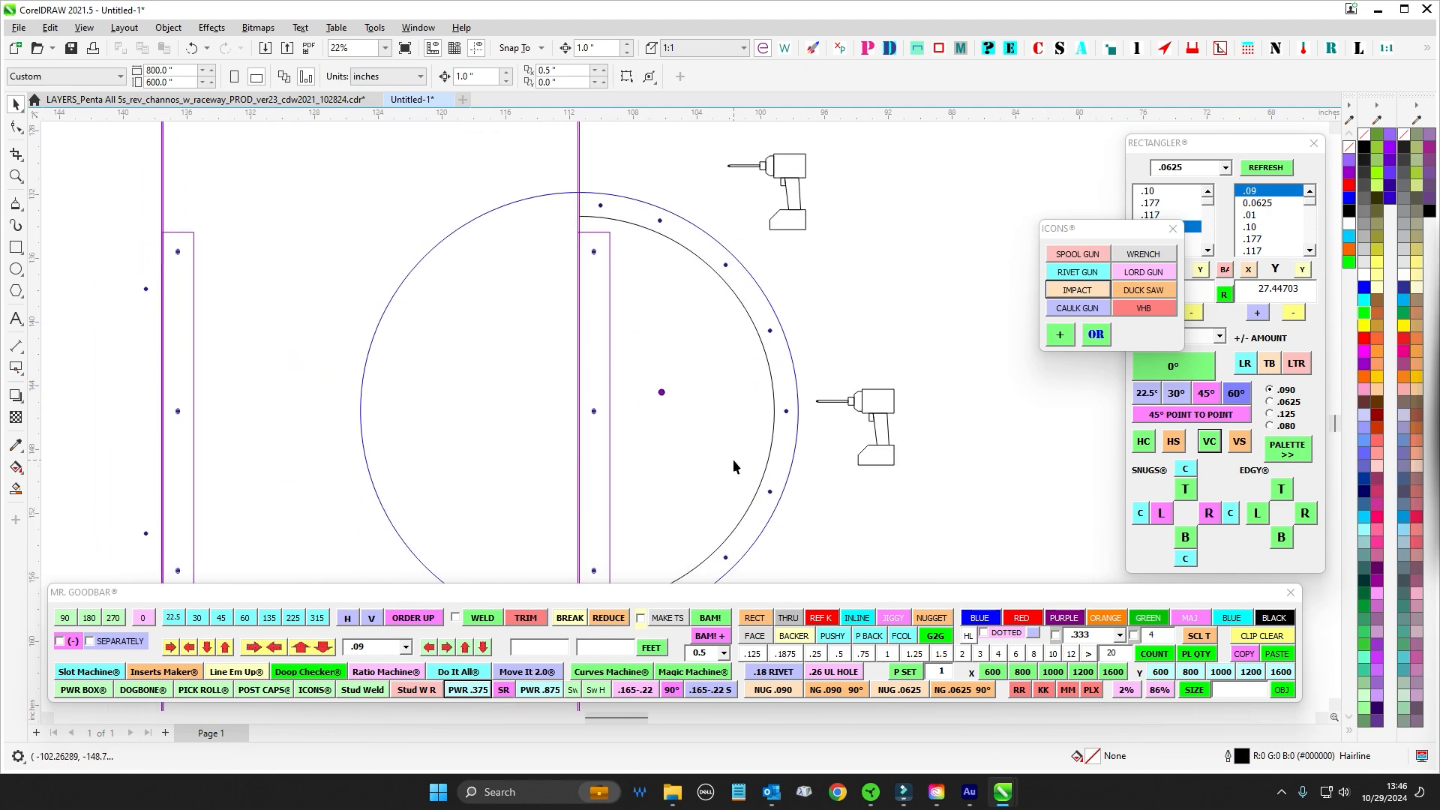
{"action": "scroll", "coordinate": [612, 312], "scroll_direction": "left", "scroll_amount": 1}
{"action": "scroll", "coordinate": [709, 410], "scroll_direction": "down", "scroll_amount": 1}
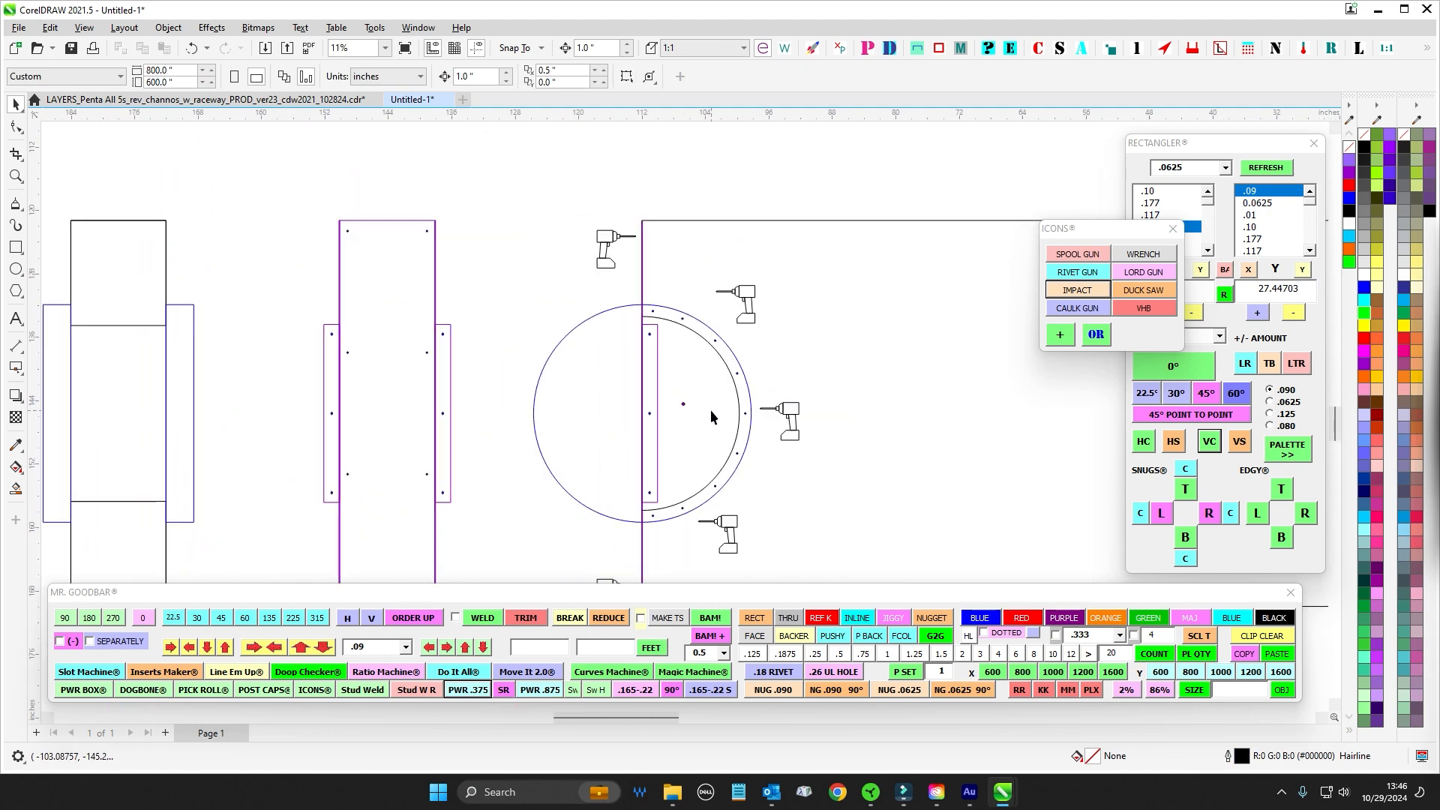
{"action": "scroll", "coordinate": [676, 348], "scroll_direction": "up", "scroll_amount": 2}
{"action": "left_click", "coordinate": [599, 230]}
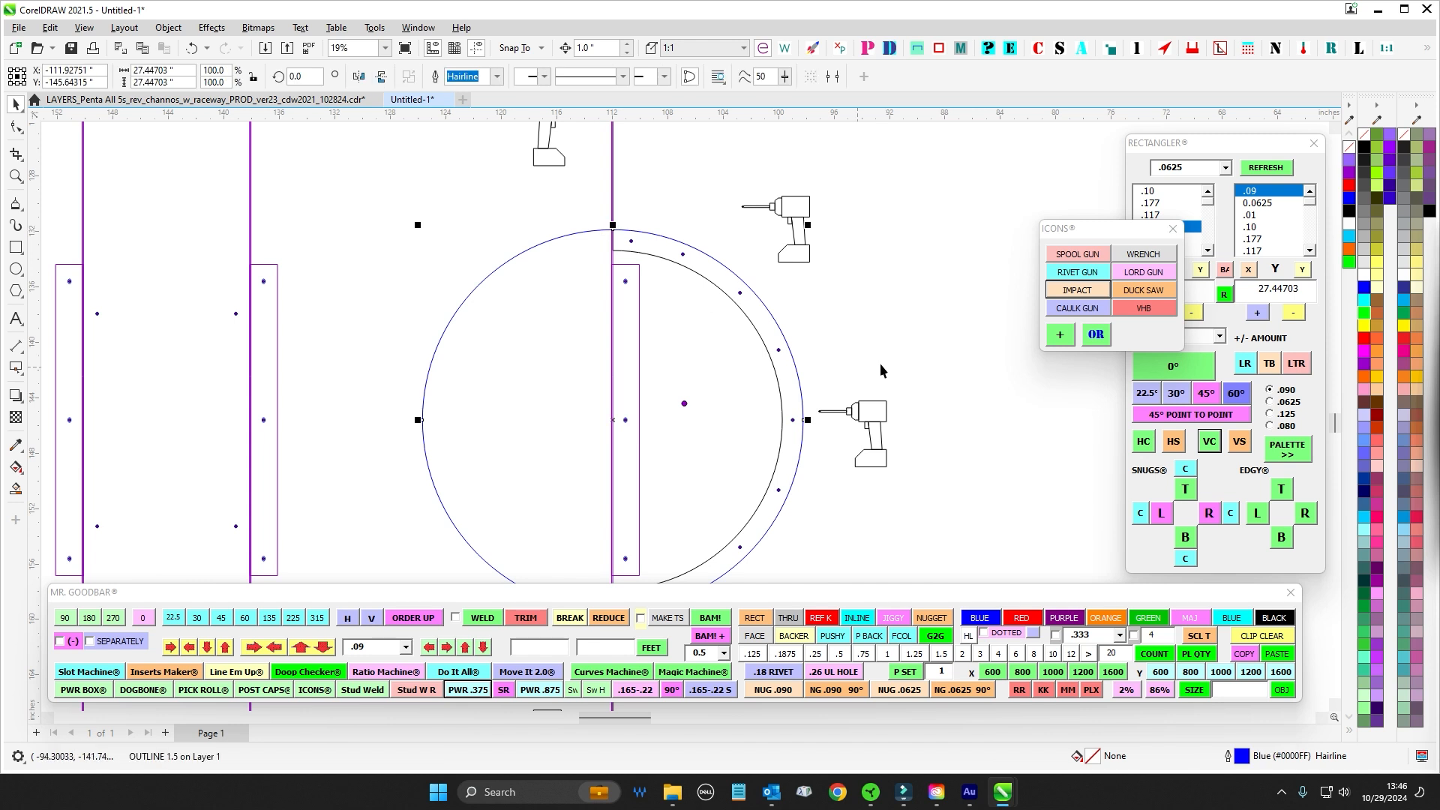
{"action": "scroll", "coordinate": [879, 363], "scroll_direction": "down", "scroll_amount": 1}
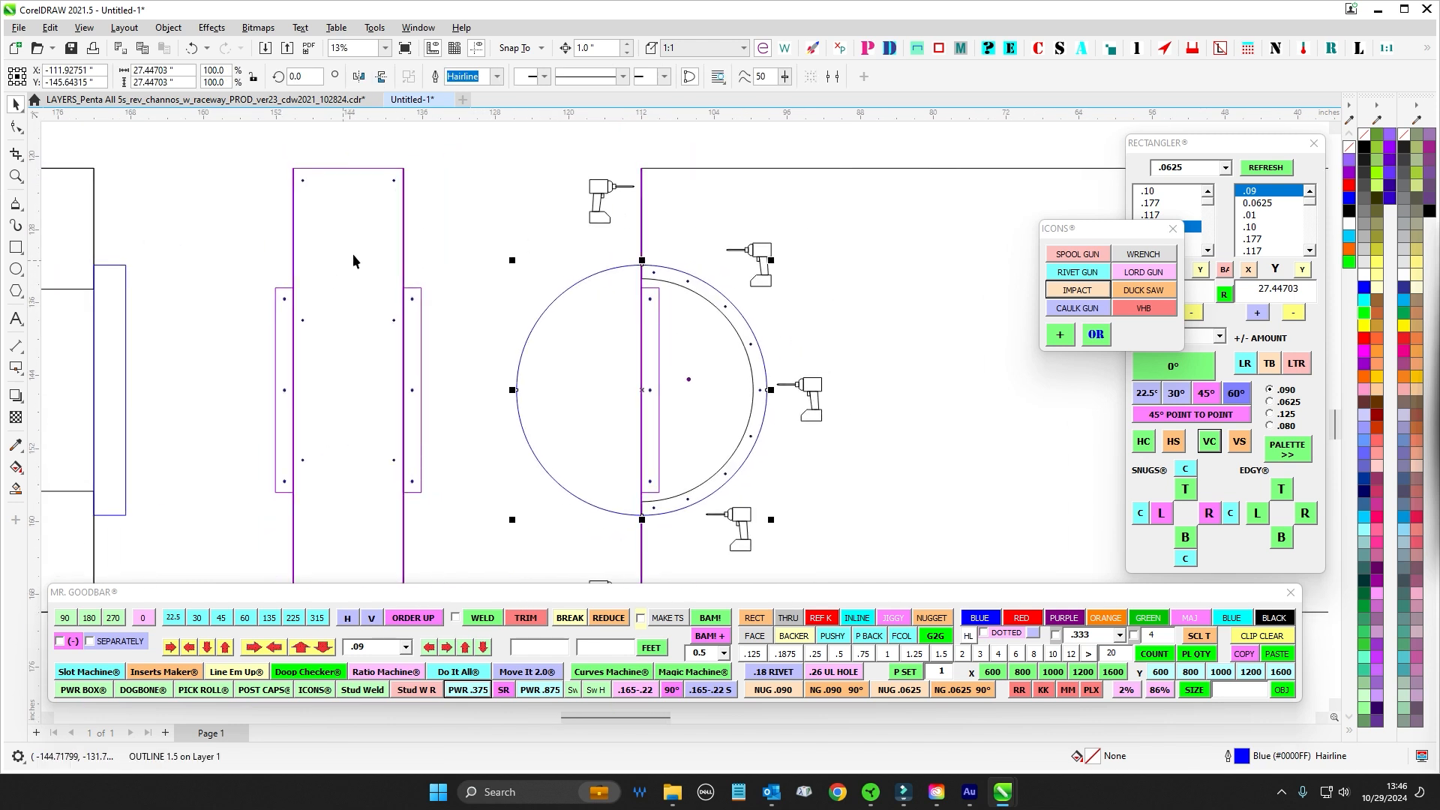
Select the two side flanges and fasteners of the purple bracket view together to check how they sit beside the circle view
{"action": "left_click_drag", "start_coordinate": [353, 261], "coordinate": [451, 212]}
{"action": "left_click_drag", "start_coordinate": [312, 227], "coordinate": [495, 456]}
{"action": "scroll", "coordinate": [551, 458], "scroll_direction": "down", "scroll_amount": 1}
{"action": "scroll", "coordinate": [583, 384], "scroll_direction": "up", "scroll_amount": 1}
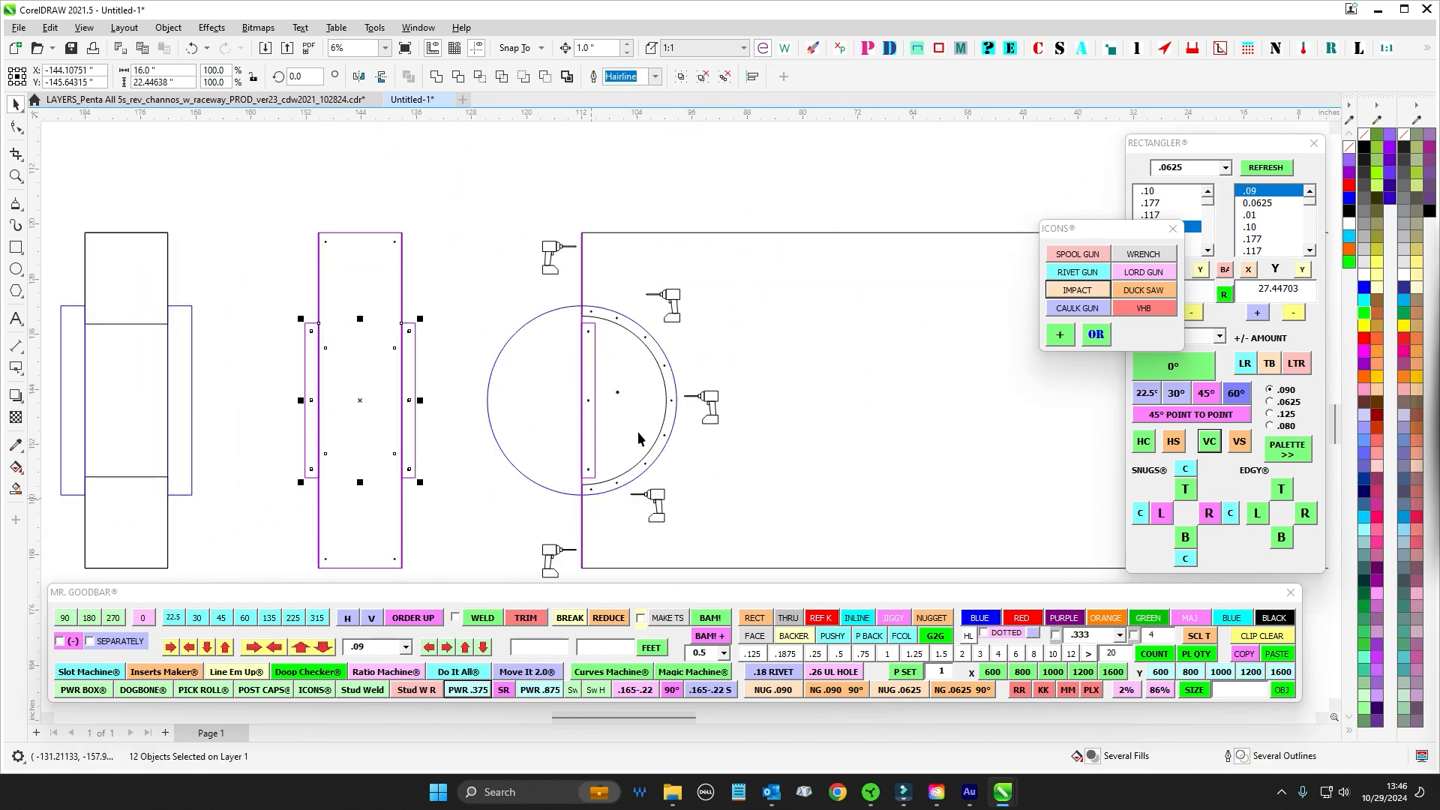
{"action": "scroll", "coordinate": [549, 285], "scroll_direction": "down", "scroll_amount": 2}
{"action": "left_click_drag", "start_coordinate": [443, 273], "coordinate": [453, 333]}
{"action": "scroll", "coordinate": [488, 307], "scroll_direction": "up", "scroll_amount": 3}
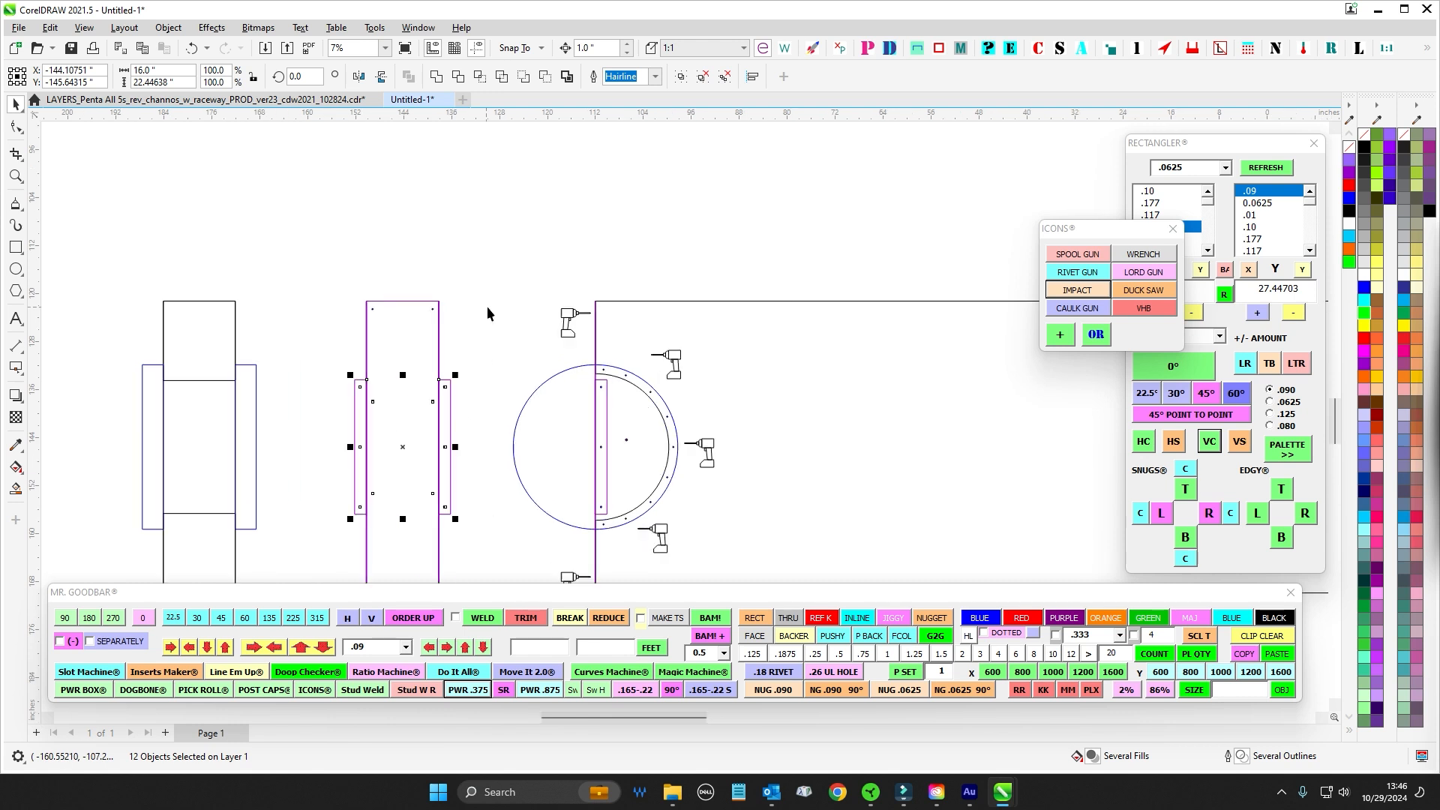
Examine the whole purple bracket view and the lower slanted panel by selecting them, and clear the selection
{"action": "left_click", "coordinate": [514, 269]}
{"action": "scroll", "coordinate": [491, 339], "scroll_direction": "down", "scroll_amount": 2}
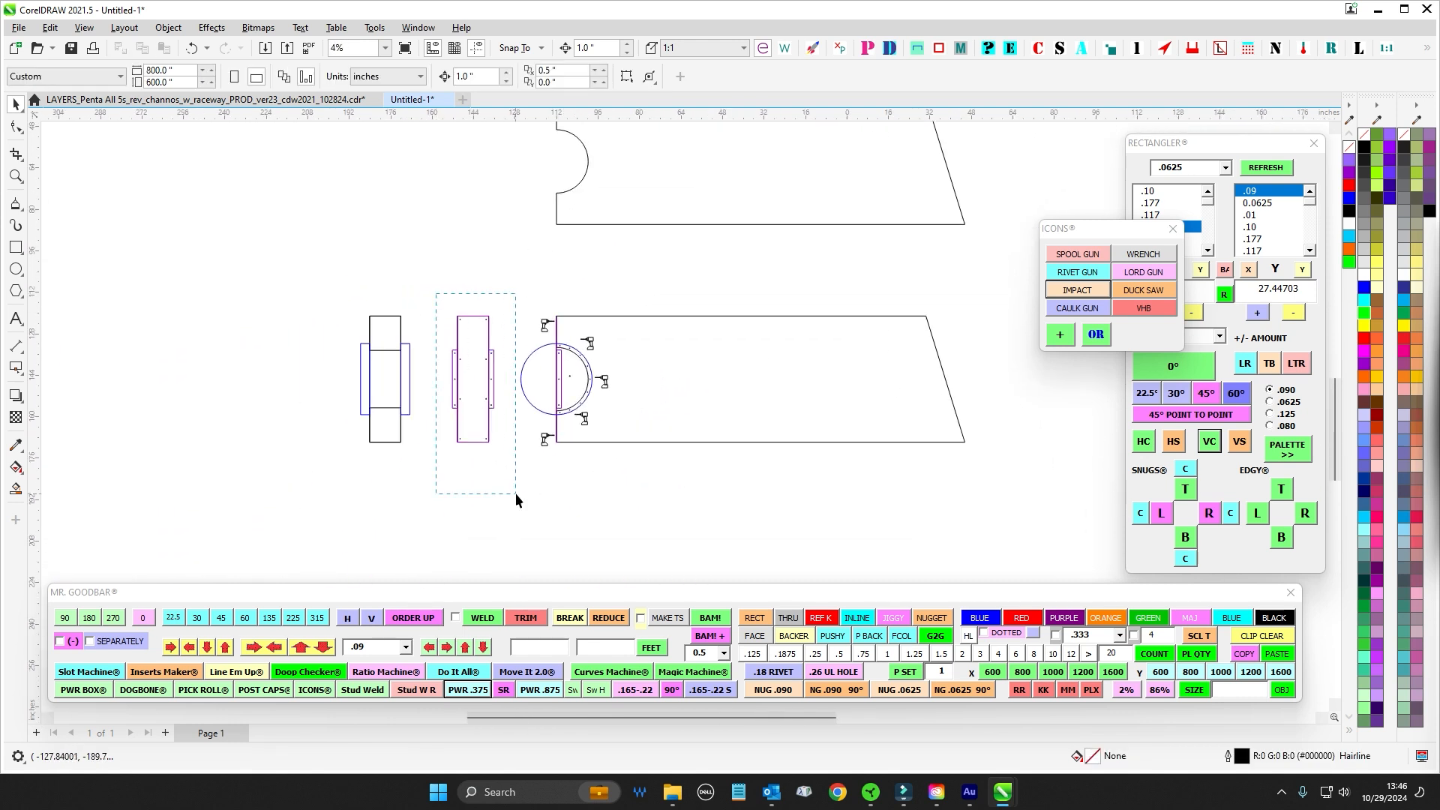
{"action": "left_click_drag", "start_coordinate": [515, 493], "coordinate": [517, 495]}
{"action": "left_click", "coordinate": [578, 315]}
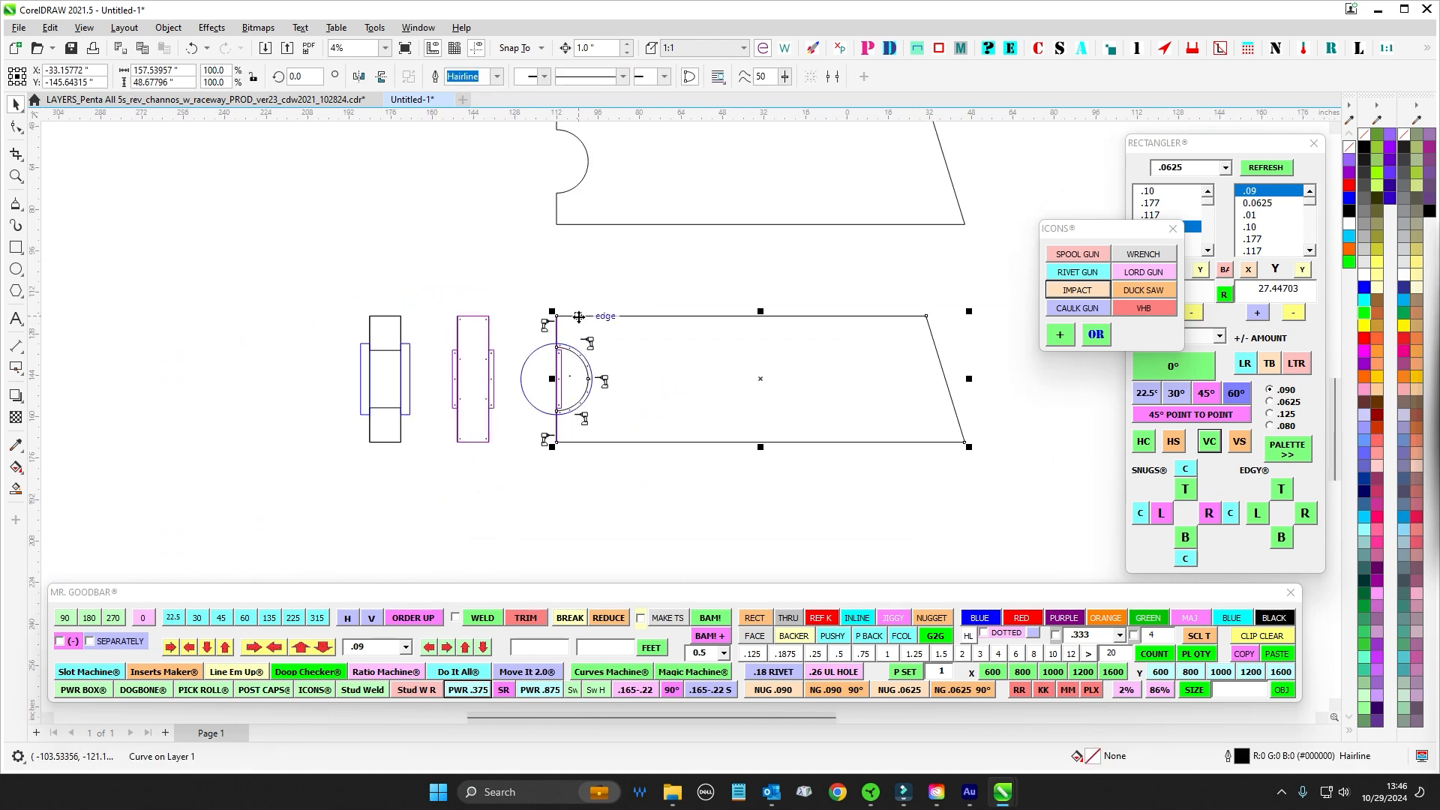
{"action": "scroll", "coordinate": [580, 368], "scroll_direction": "up", "scroll_amount": 1}
{"action": "left_click_drag", "start_coordinate": [475, 319], "coordinate": [611, 470]}
{"action": "scroll", "coordinate": [524, 372], "scroll_direction": "up", "scroll_amount": 1}
{"action": "scroll", "coordinate": [653, 448], "scroll_direction": "down", "scroll_amount": 2}
{"action": "left_click", "coordinate": [682, 295]}
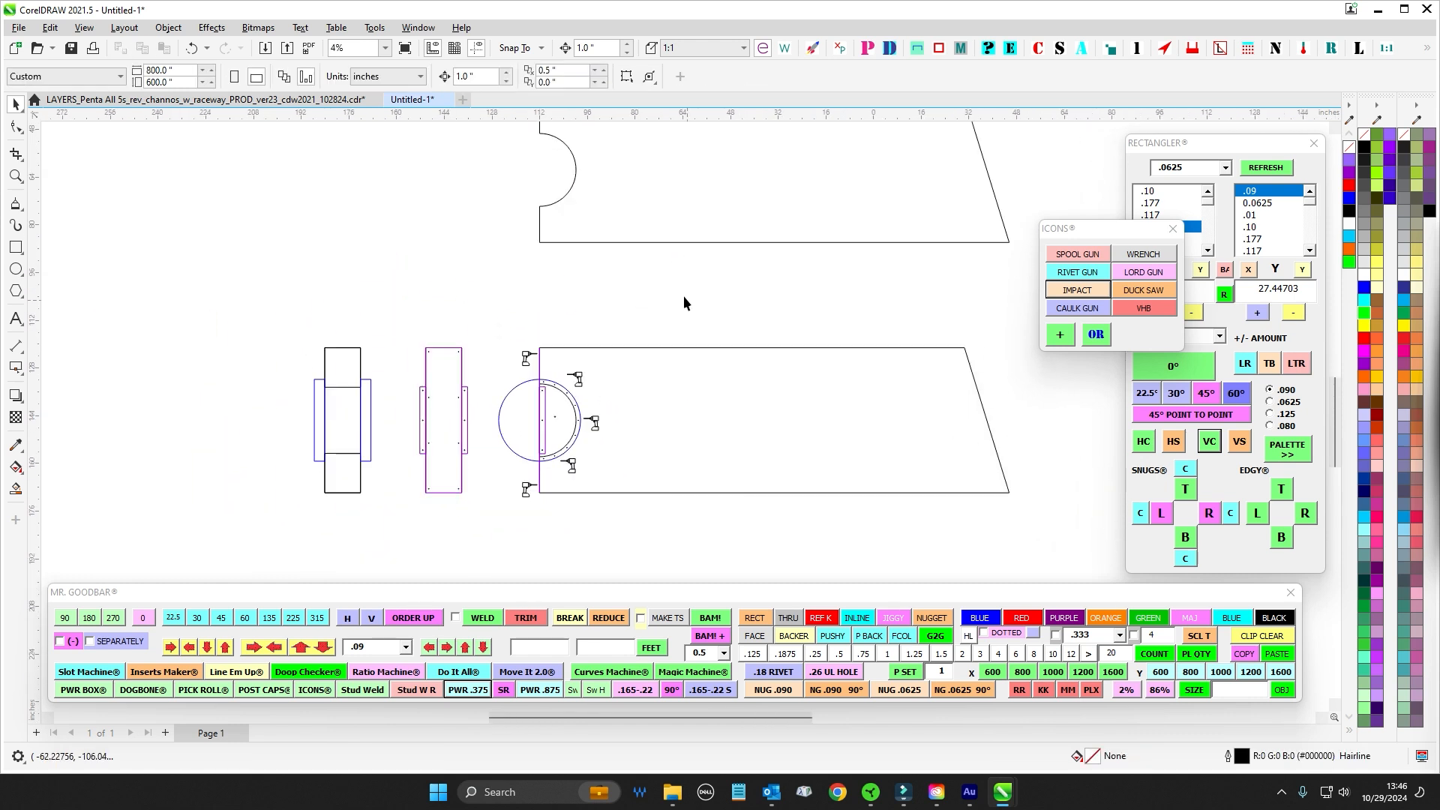
Compare the notched panel with the bracketed assembly and its two side views below it
{"action": "left_click_drag", "start_coordinate": [684, 297], "coordinate": [717, 228]}
{"action": "left_click_drag", "start_coordinate": [566, 273], "coordinate": [636, 331]}
{"action": "scroll", "coordinate": [636, 332], "scroll_direction": "down", "scroll_amount": 2}
{"action": "left_click_drag", "start_coordinate": [592, 434], "coordinate": [595, 267]}
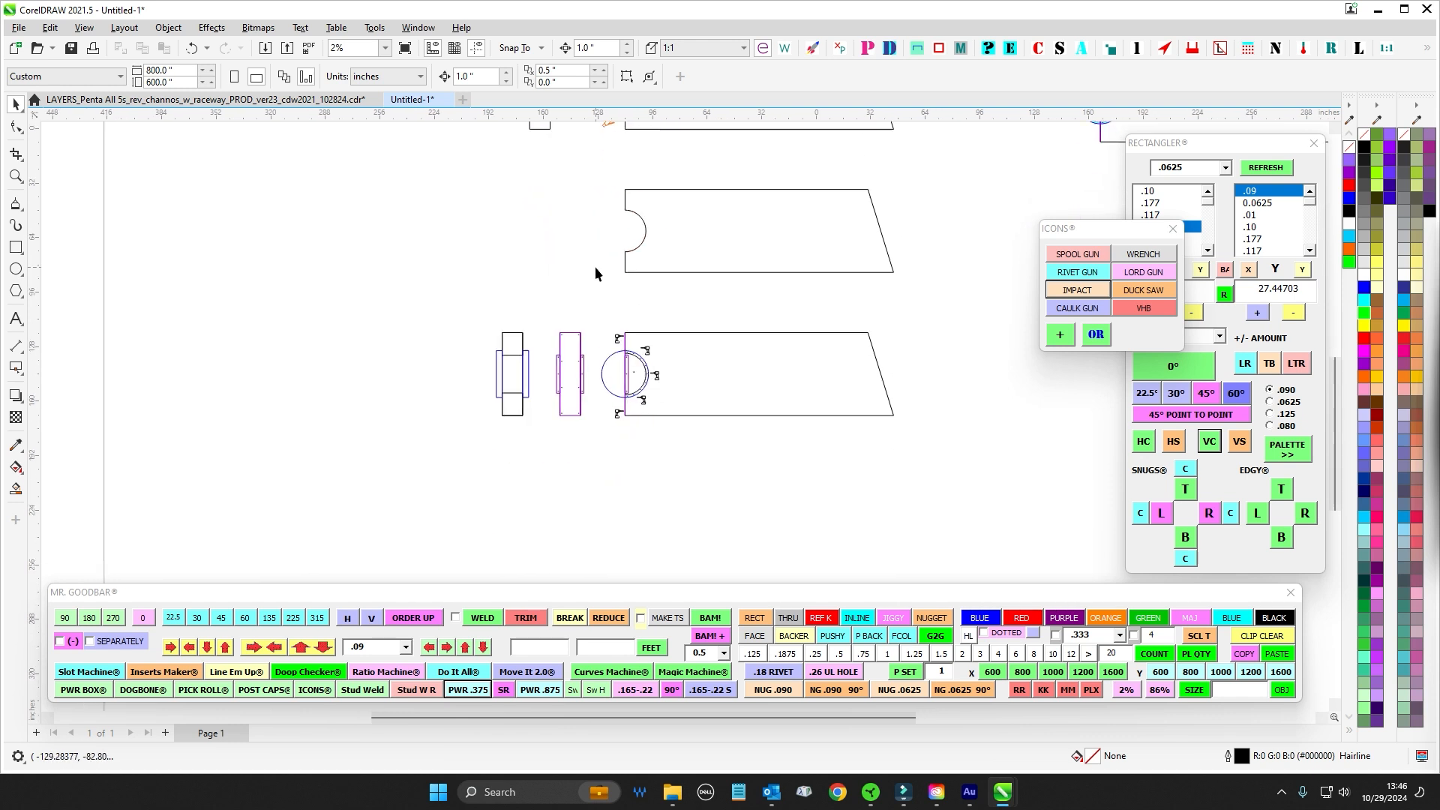
{"action": "scroll", "coordinate": [615, 322], "scroll_direction": "up", "scroll_amount": 2}
{"action": "mouse_move", "coordinate": [653, 313]}
{"action": "left_mouse_down"}
{"action": "mouse_move", "coordinate": [630, 299]}
{"action": "mouse_move", "coordinate": [661, 313]}
{"action": "mouse_move", "coordinate": [645, 314]}
{"action": "left_mouse_up"}
{"action": "scroll", "coordinate": [669, 313], "scroll_direction": "up", "scroll_amount": 1}
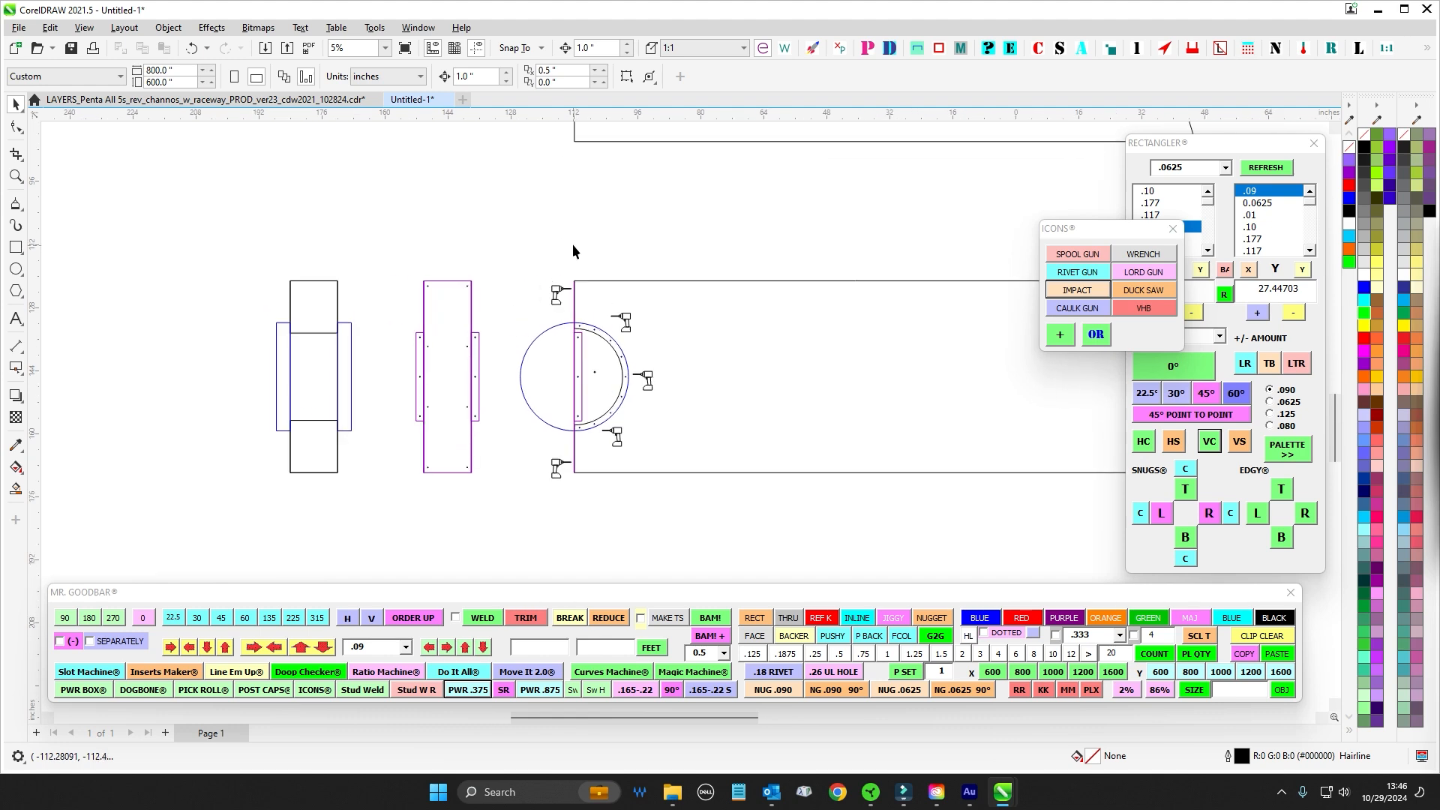
Review the stacked drawings from the saw-cut outline through the notched panel to the bracketed assembly
{"action": "scroll", "coordinate": [573, 245], "scroll_direction": "down", "scroll_amount": 1}
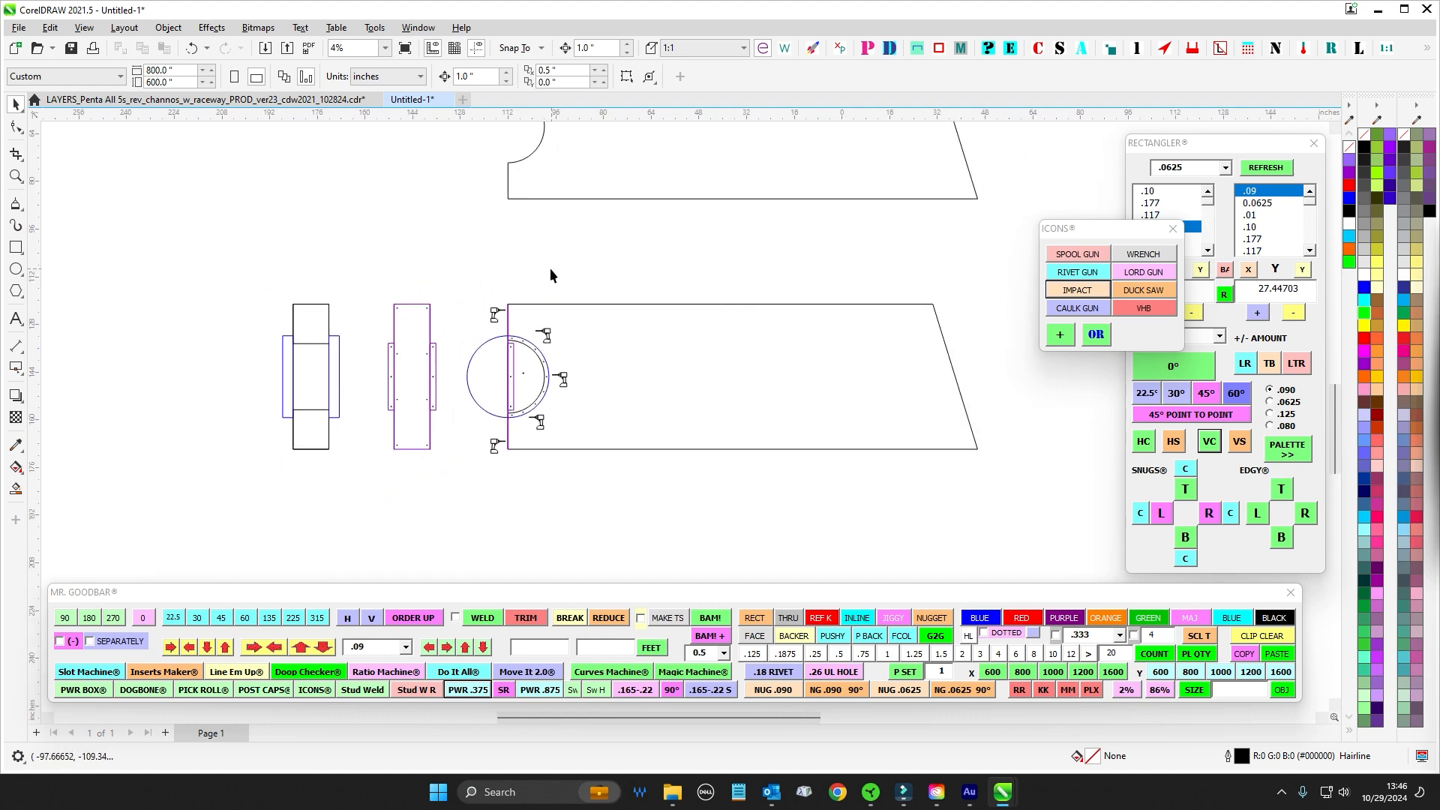
{"action": "left_click_drag", "start_coordinate": [552, 268], "coordinate": [612, 390]}
{"action": "scroll", "coordinate": [588, 304], "scroll_direction": "down", "scroll_amount": 1}
{"action": "left_click_drag", "start_coordinate": [519, 268], "coordinate": [563, 370]}
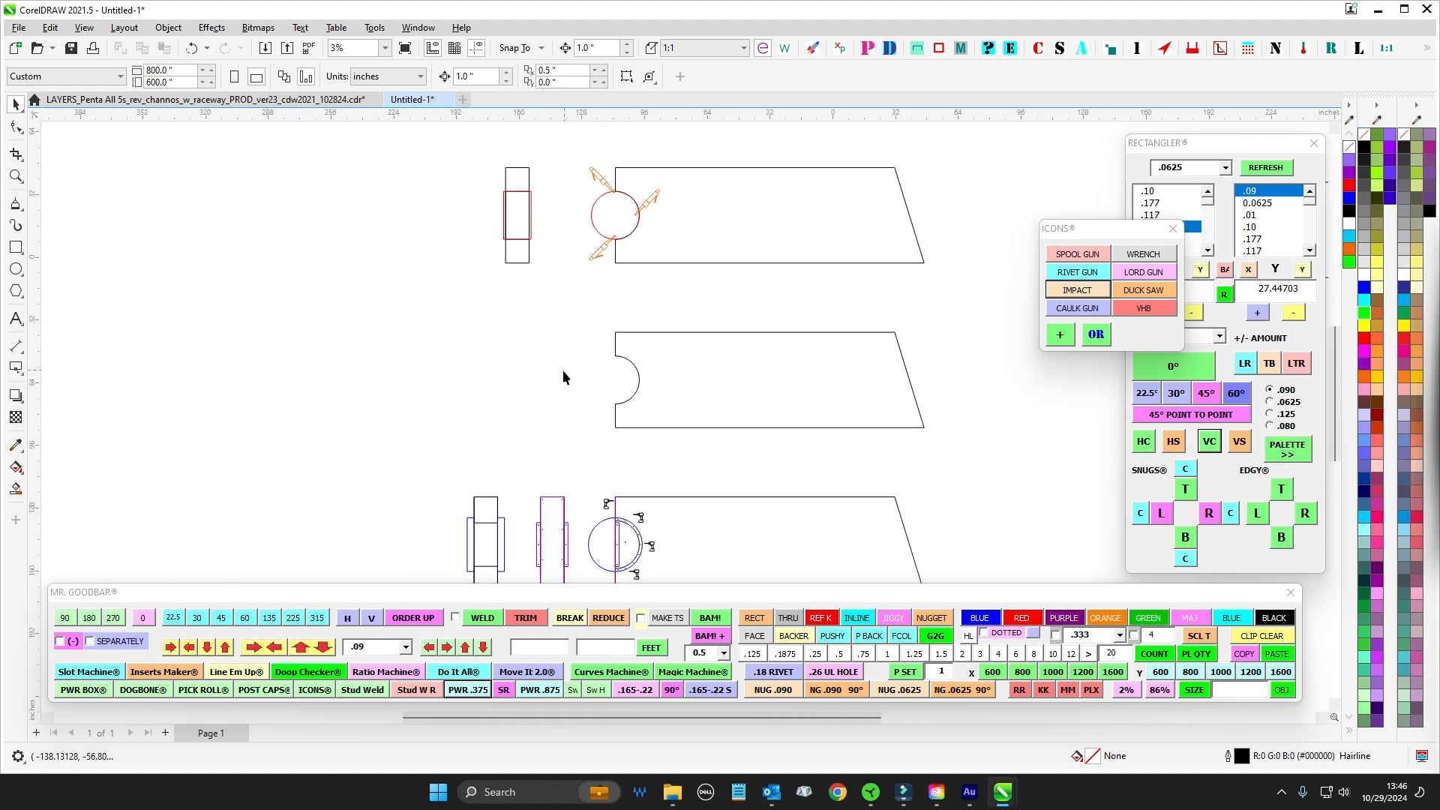
{"action": "left_click_drag", "start_coordinate": [885, 346], "coordinate": [498, 294]}
{"action": "scroll", "coordinate": [641, 329], "scroll_direction": "down", "scroll_amount": 1}
{"action": "left_click_drag", "start_coordinate": [663, 378], "coordinate": [761, 345]}
{"action": "scroll", "coordinate": [525, 395], "scroll_direction": "up", "scroll_amount": 1}
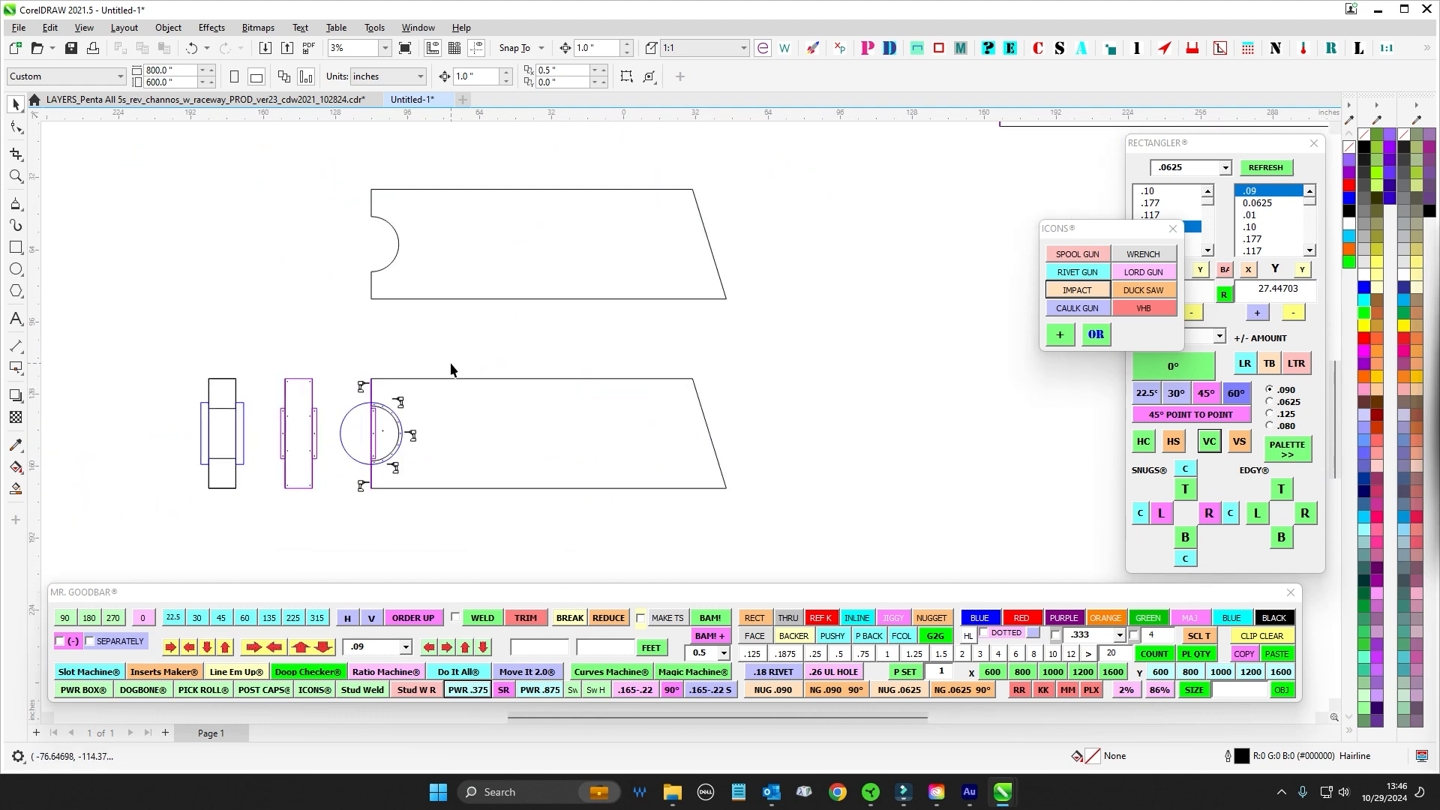